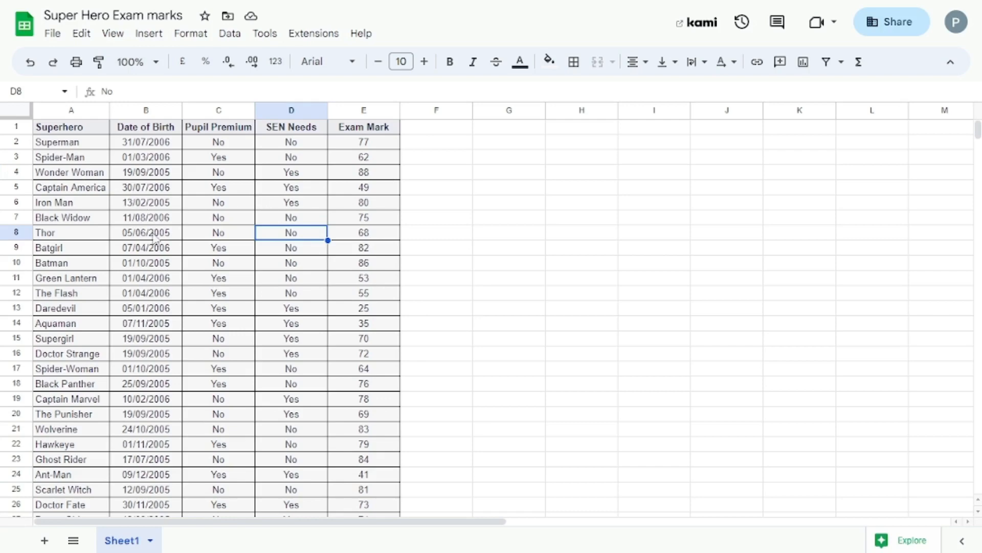
Create a filter on the header row and sort the table by Date of Birth from A to Z
scroll(184, 261, down, 2)
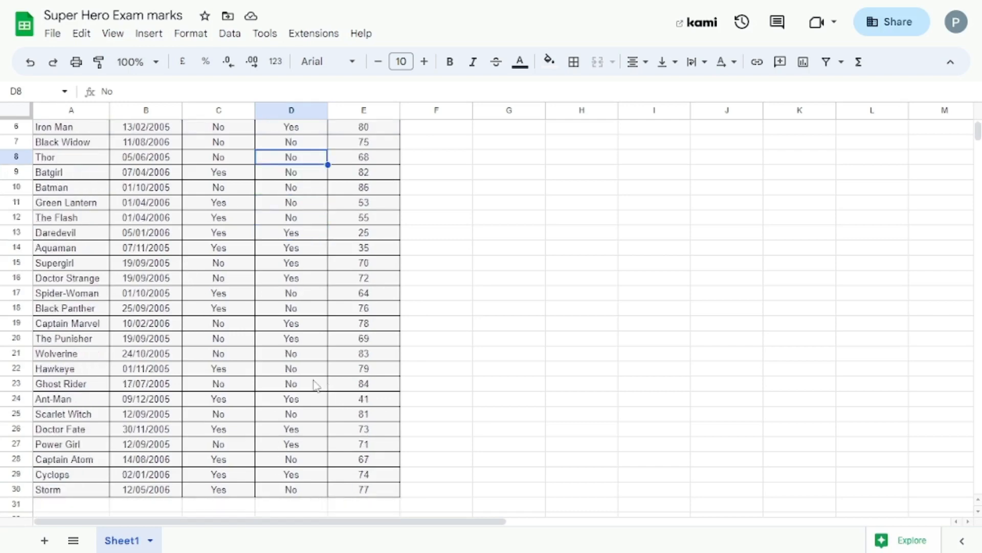
scroll(307, 384, down, 2)
scroll(169, 358, up, 4)
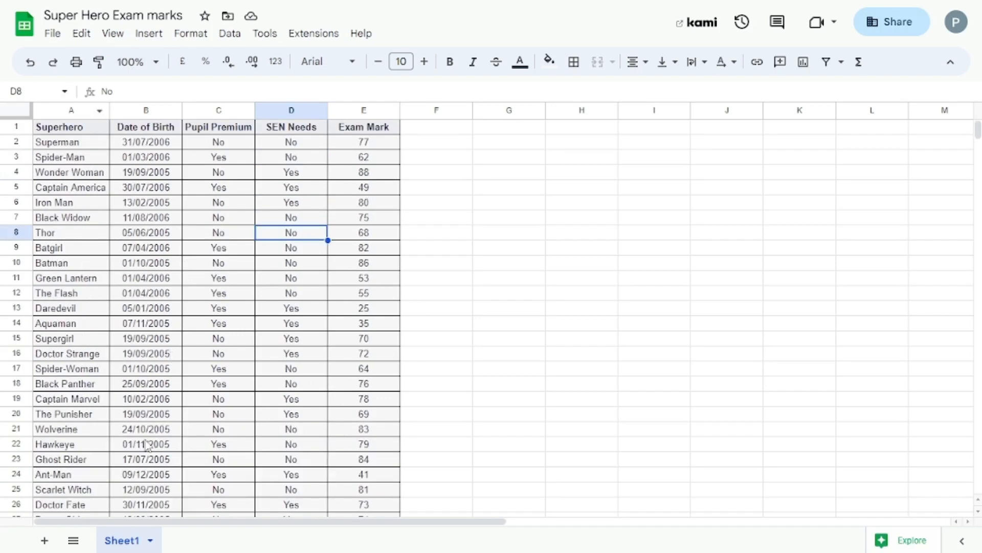
scroll(164, 399, down, 2)
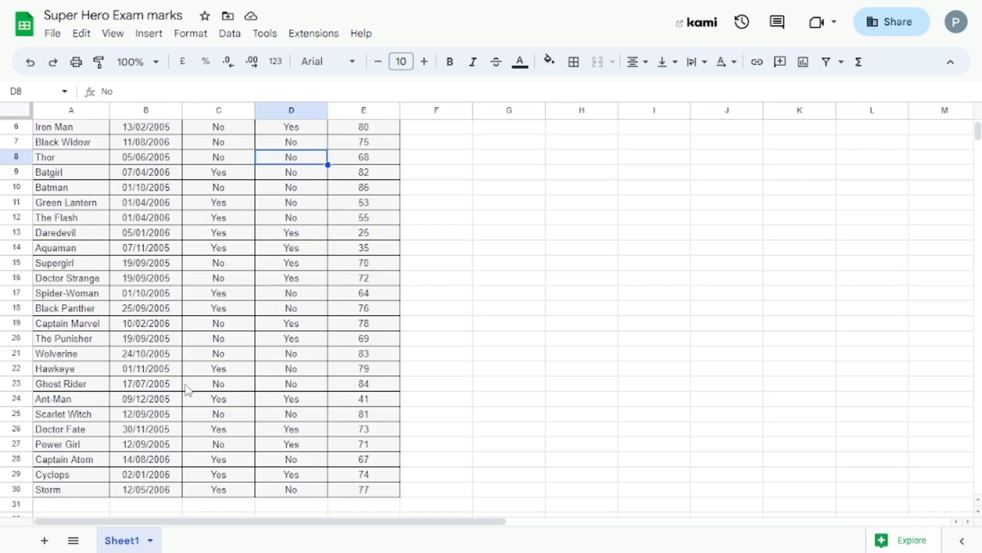
scroll(194, 381, down, 2)
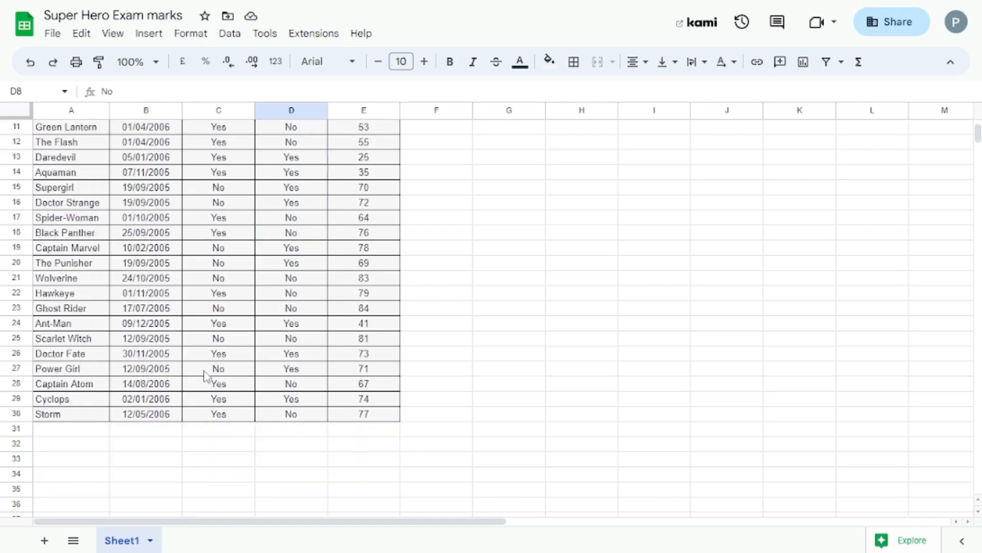
scroll(209, 382, up, 4)
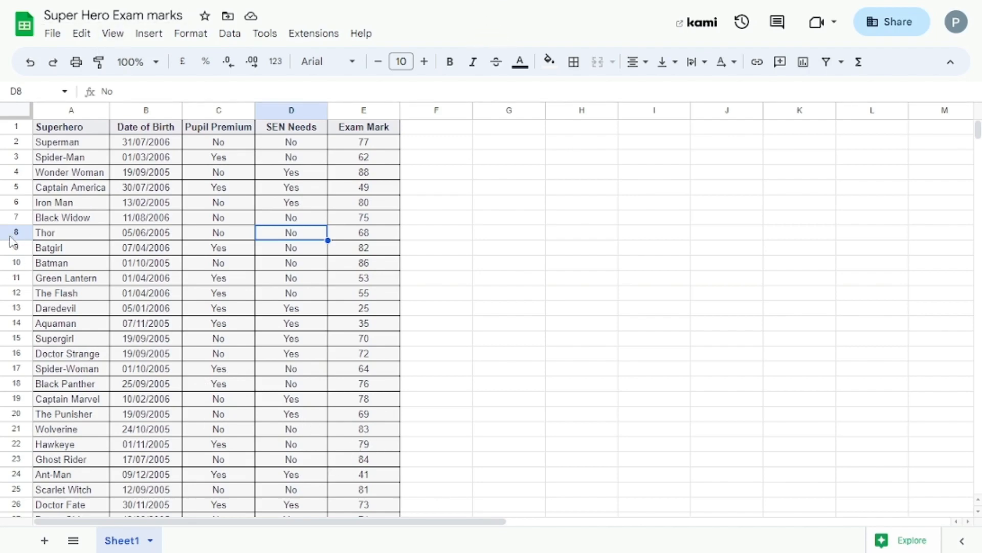
click(17, 130)
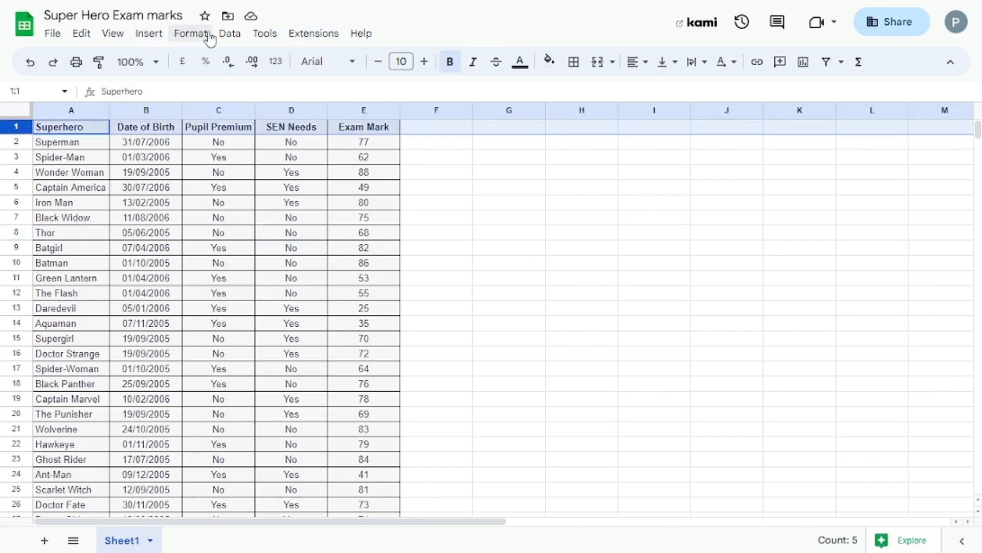
click(228, 35)
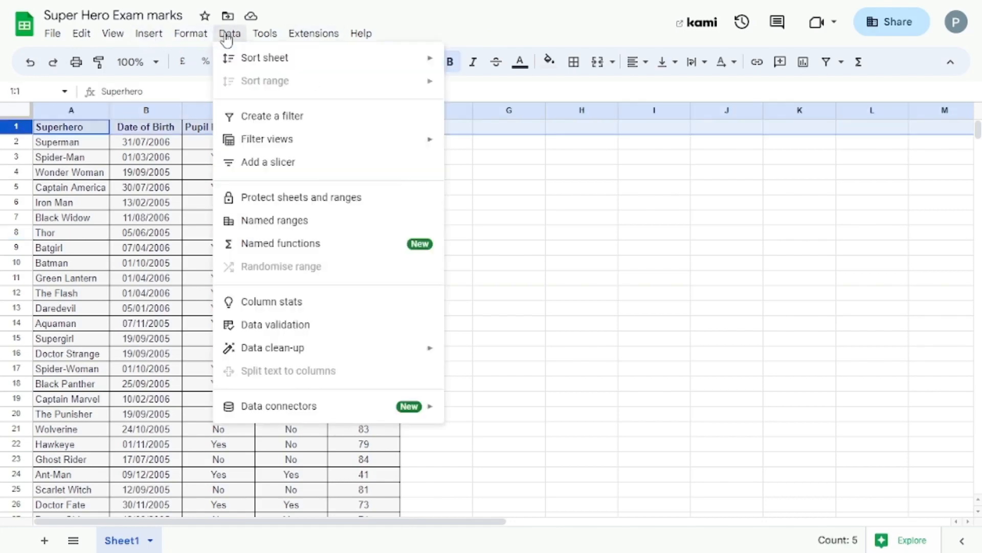
click(304, 124)
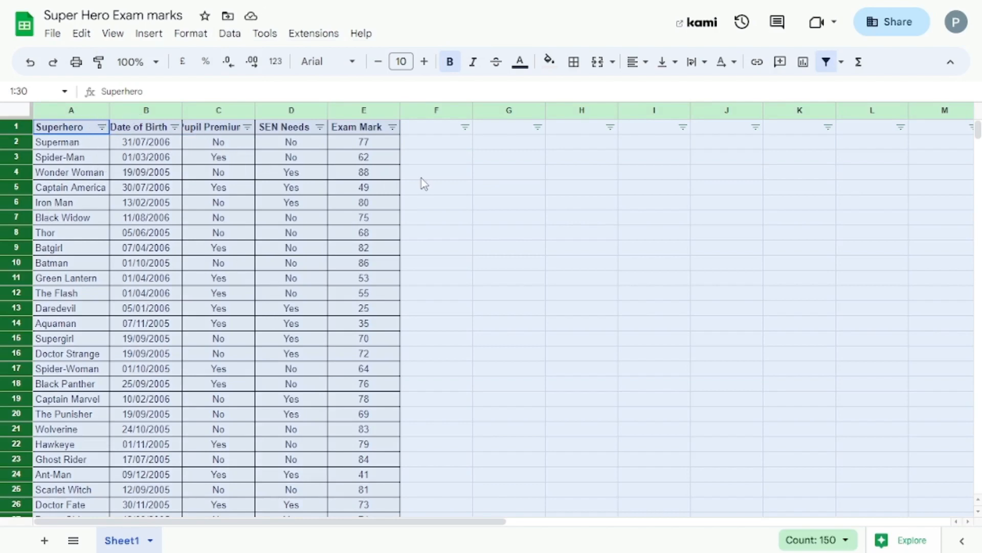
click(174, 127)
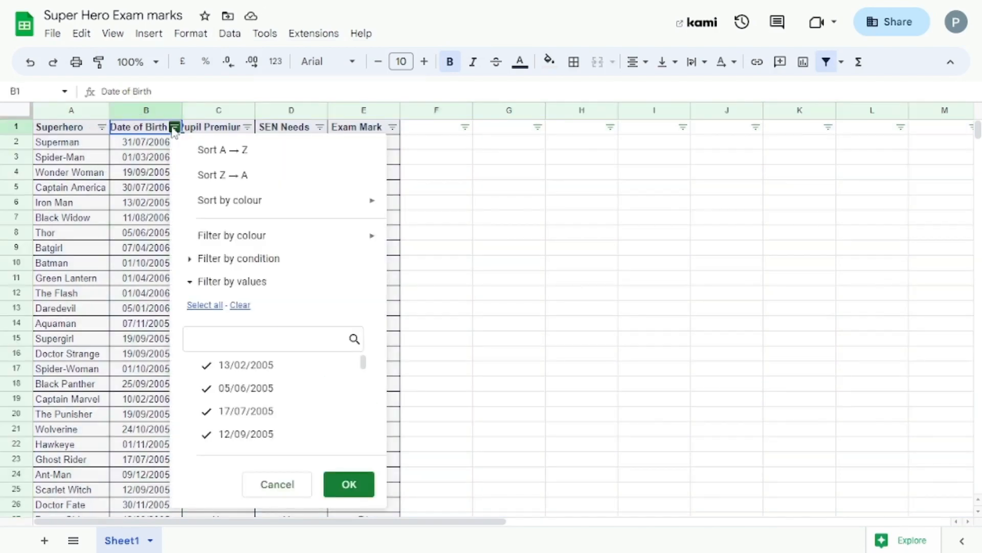
click(253, 154)
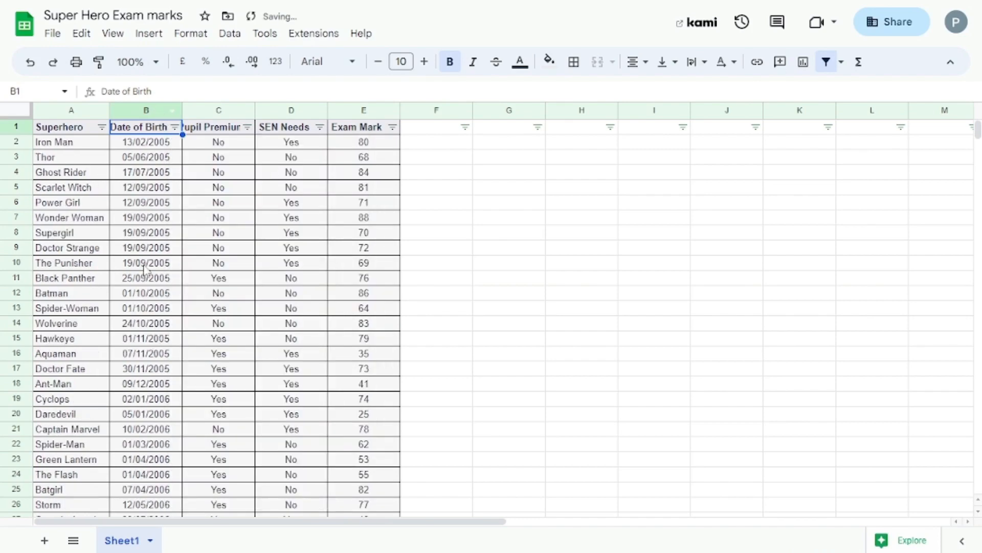
Examine the sorted table from the earliest to the latest date of birth
scroll(169, 150, down, 4)
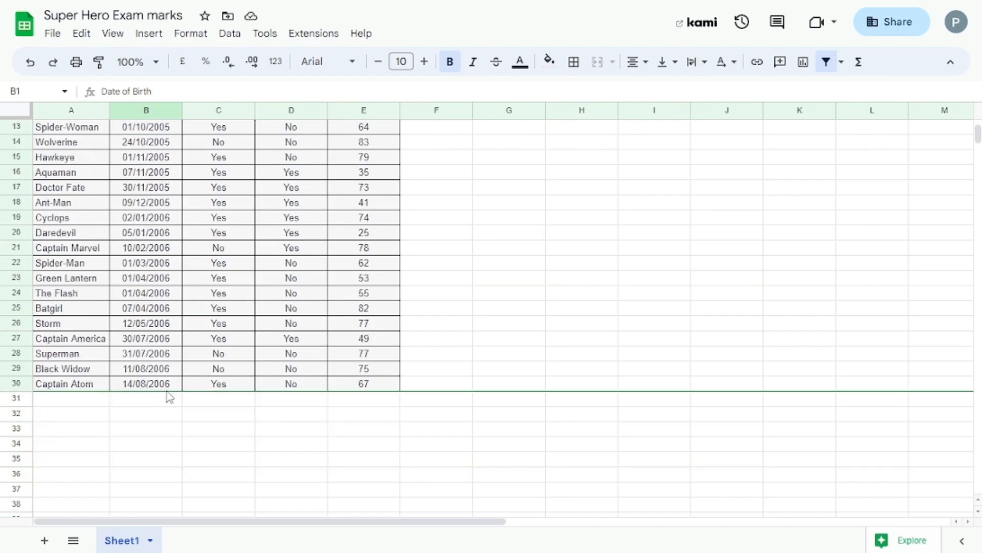
scroll(171, 390, up, 4)
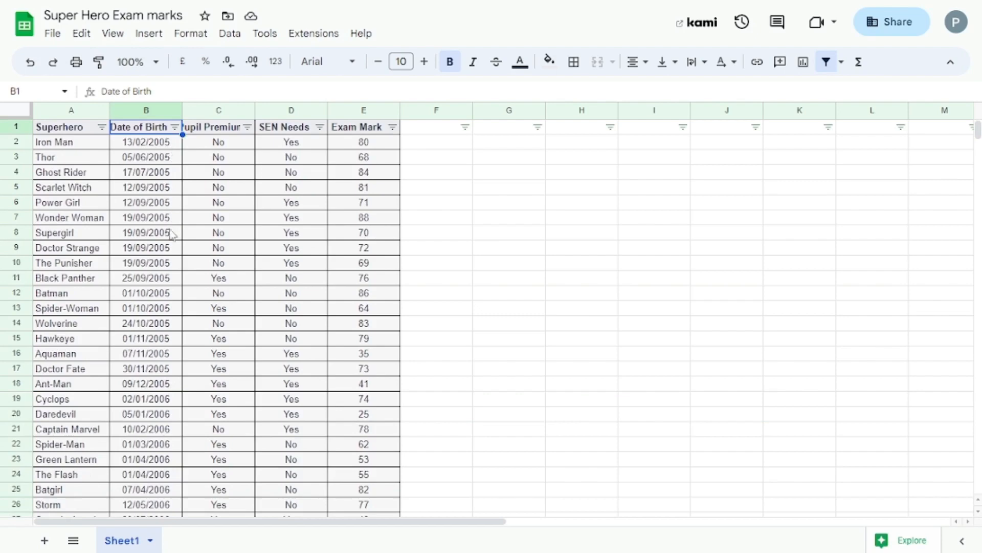
scroll(172, 241, down, 4)
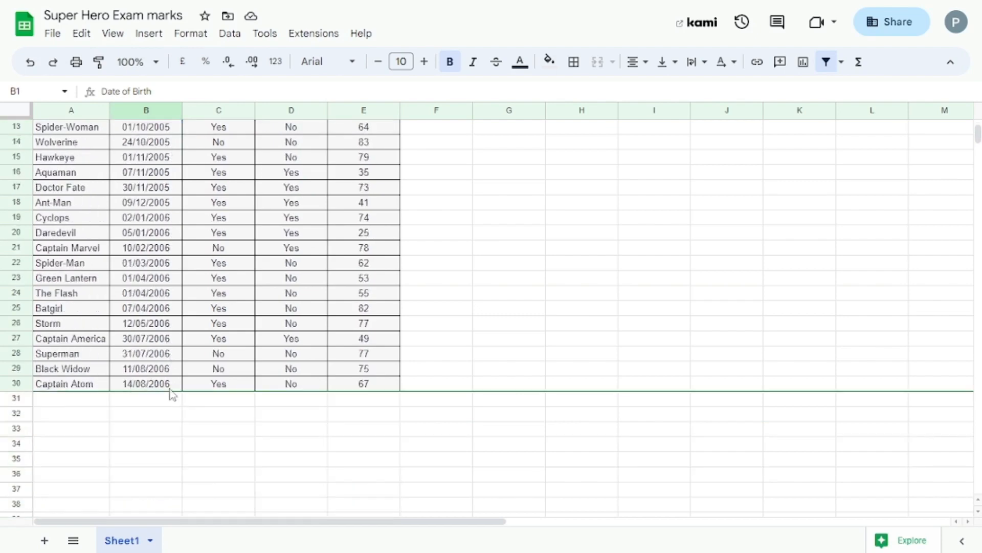
scroll(174, 376, up, 2)
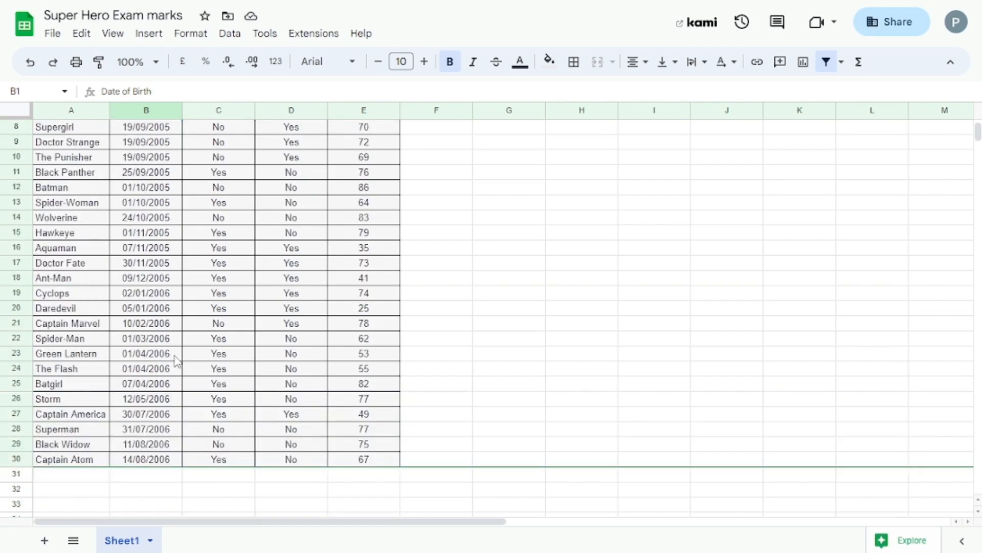
scroll(176, 360, up, 1)
scroll(175, 361, up, 2)
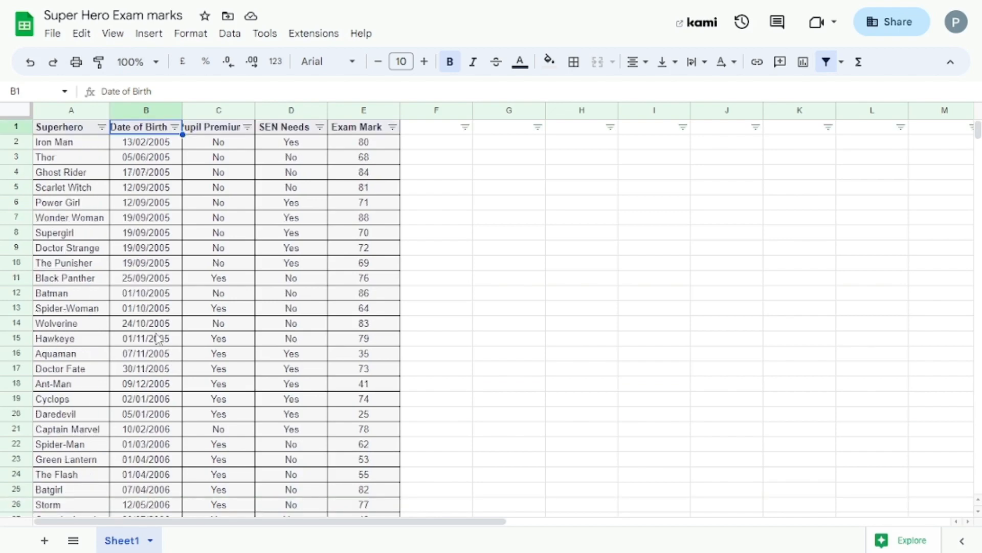
scroll(166, 306, down, 3)
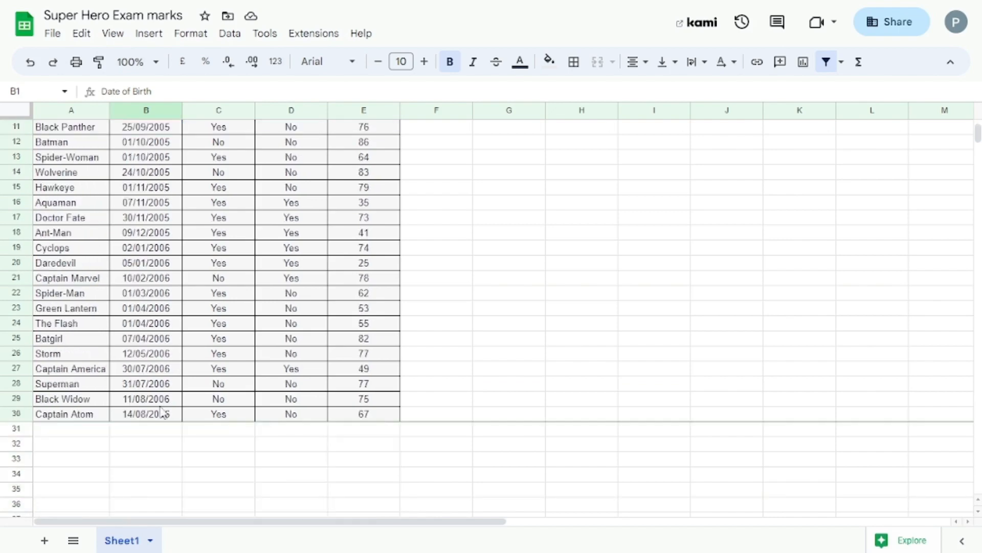
scroll(158, 409, up, 3)
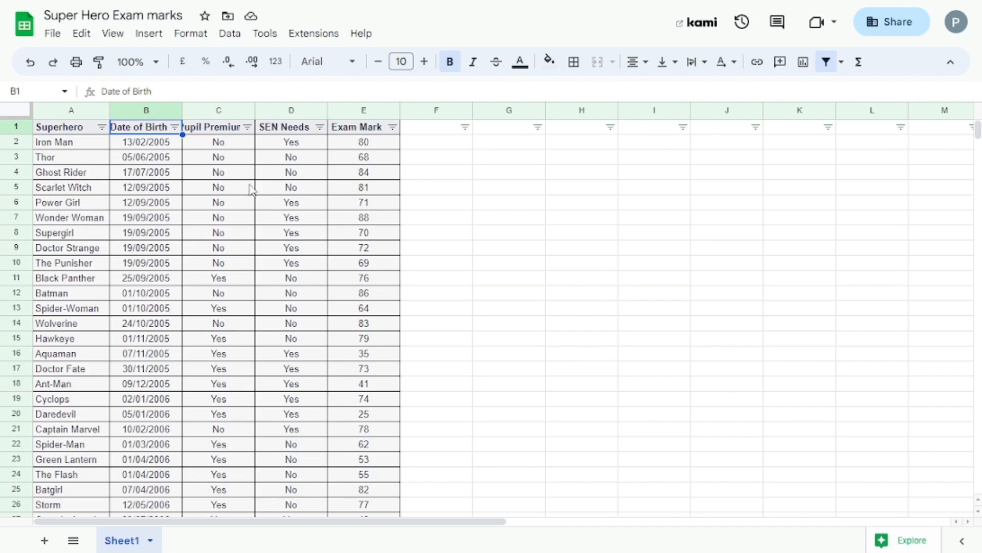
Filter the Pupil Premium column by value so that only Yes rows are shown
click(247, 127)
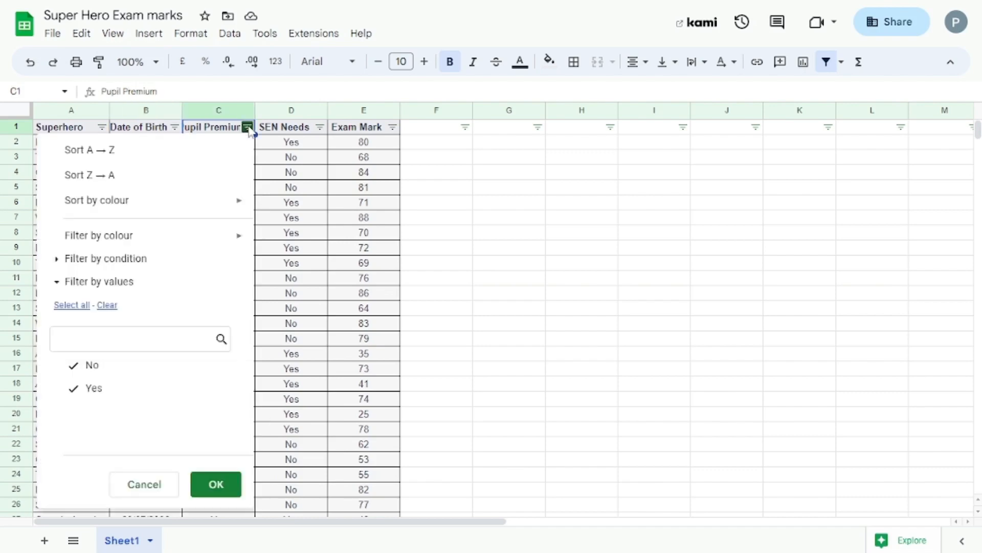
click(99, 365)
click(204, 485)
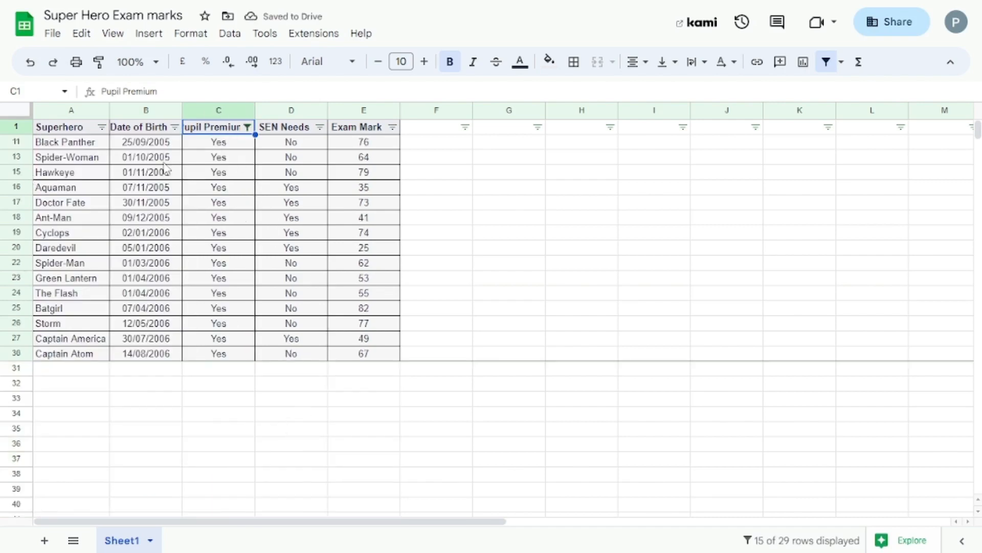
Filter the SEN Needs column by value to exclude No and keep only Yes rows
click(319, 127)
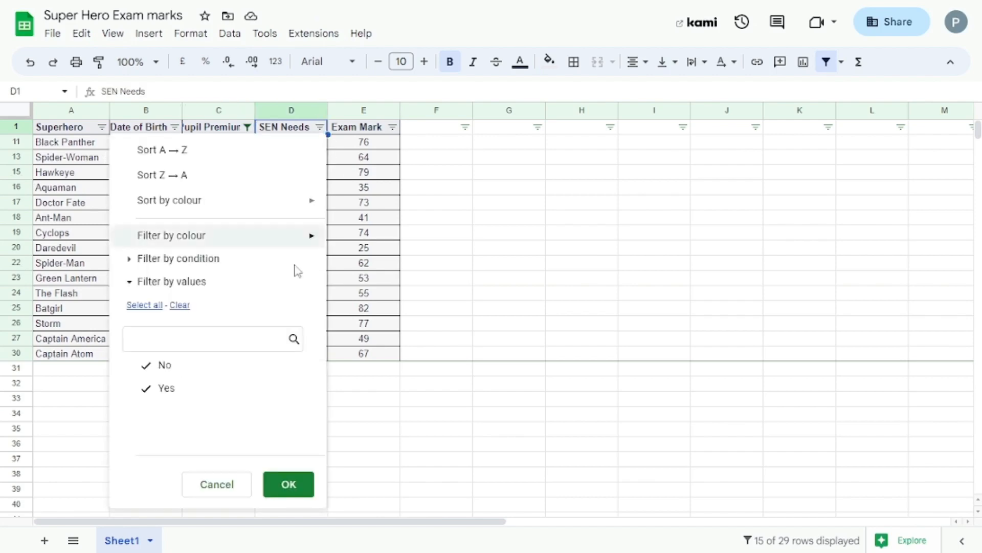
click(175, 376)
click(288, 485)
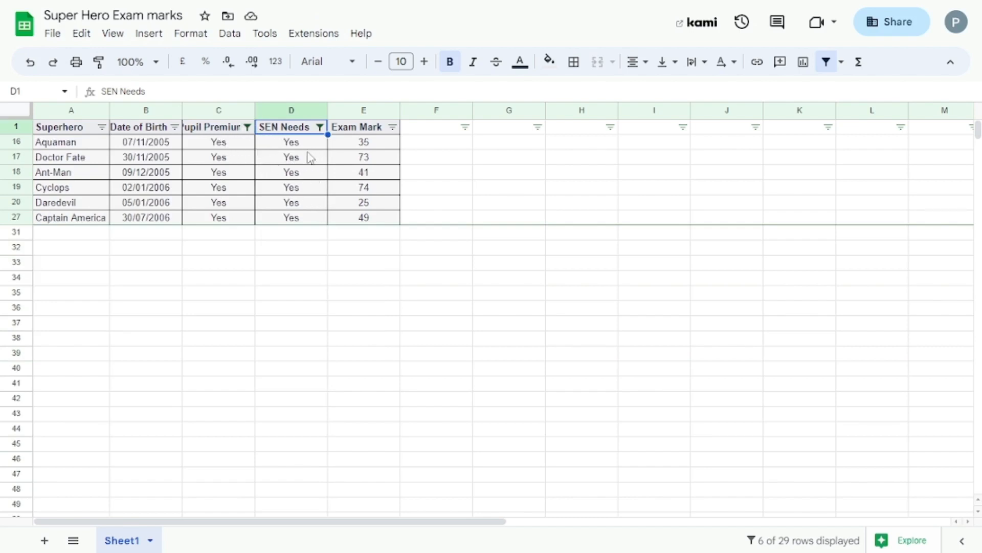
Reset the Pupil Premium filter by selecting all of its values again
click(228, 132)
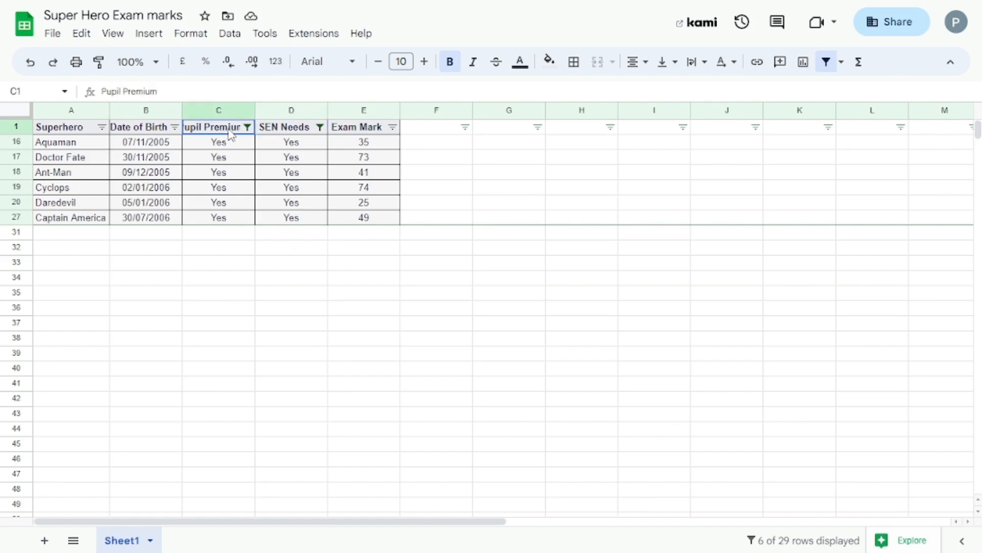
click(247, 127)
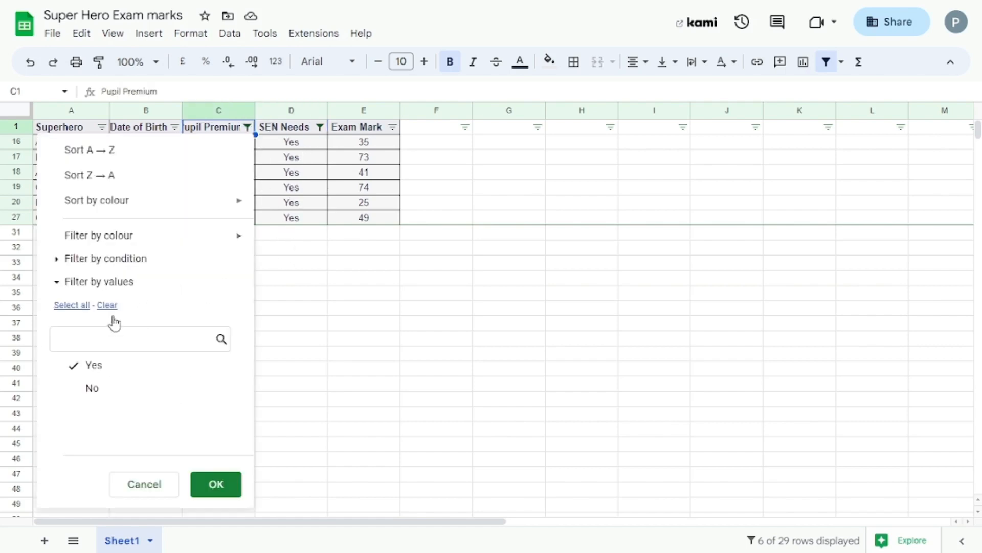
click(75, 307)
click(220, 488)
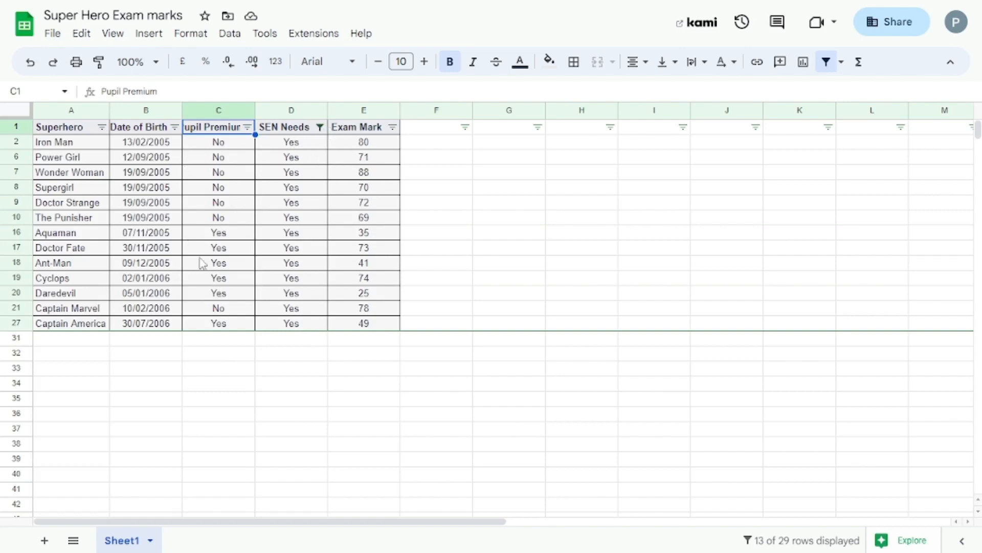
Reset the SEN Needs filter so that both Yes and No values are included
click(319, 127)
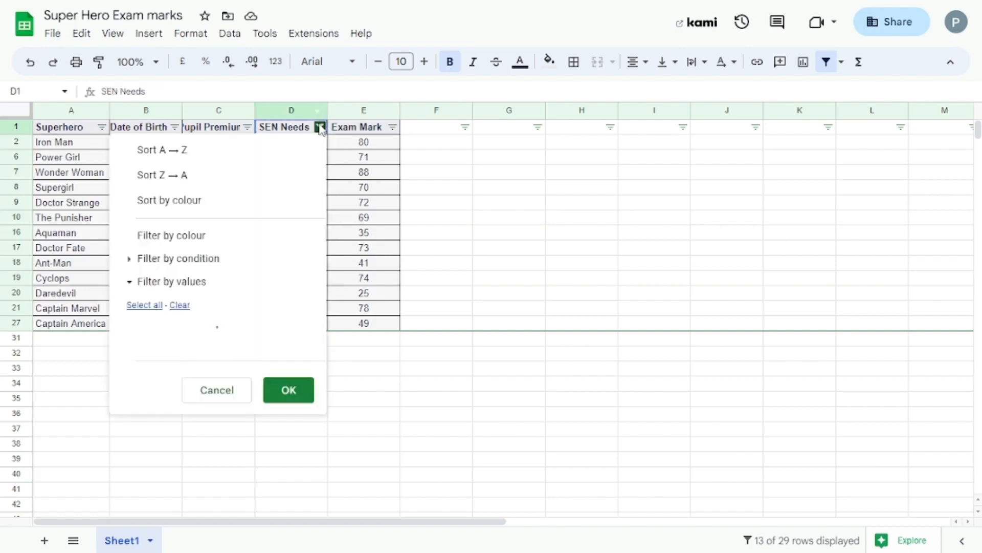
click(147, 305)
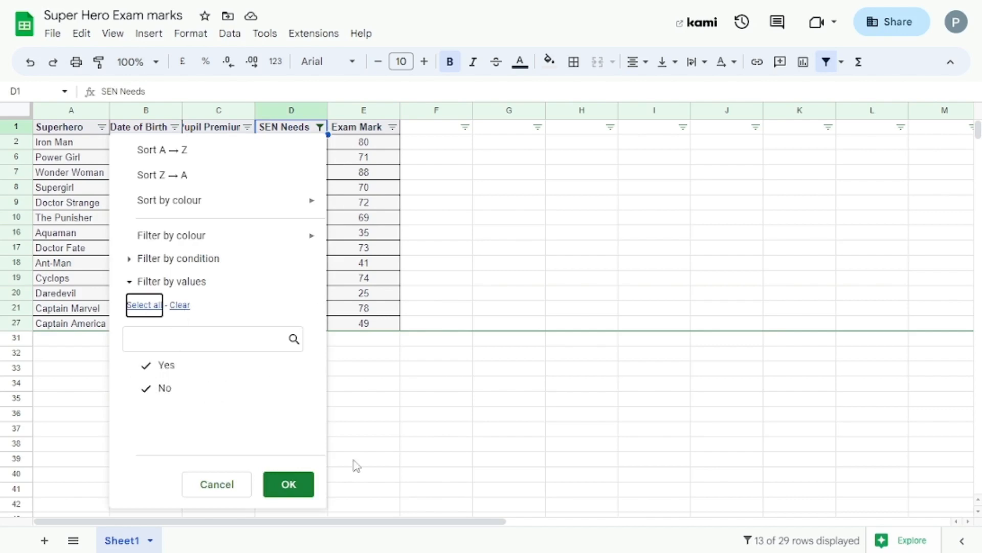
click(289, 485)
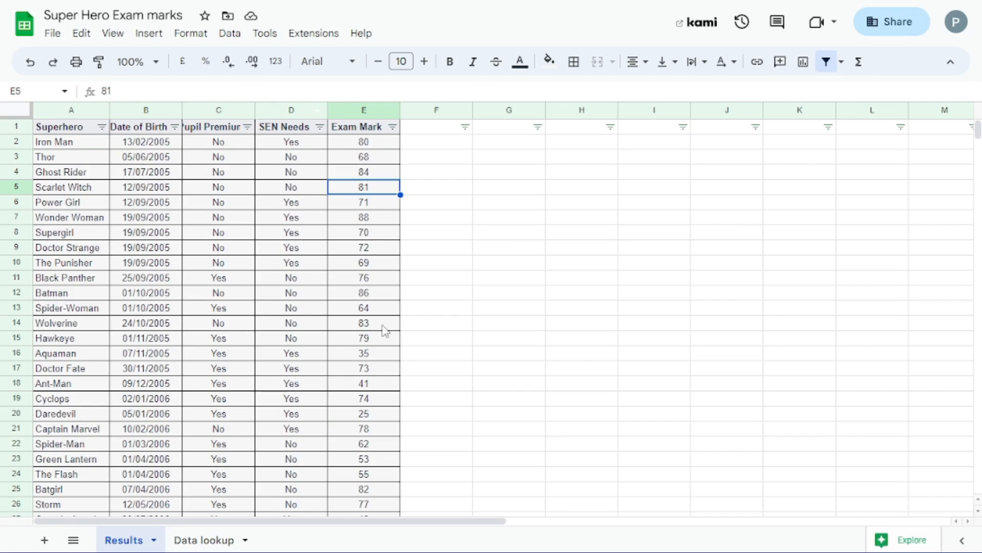
Add the column heading "Grade" in cell F1, next to the Exam Mark column
click(370, 147)
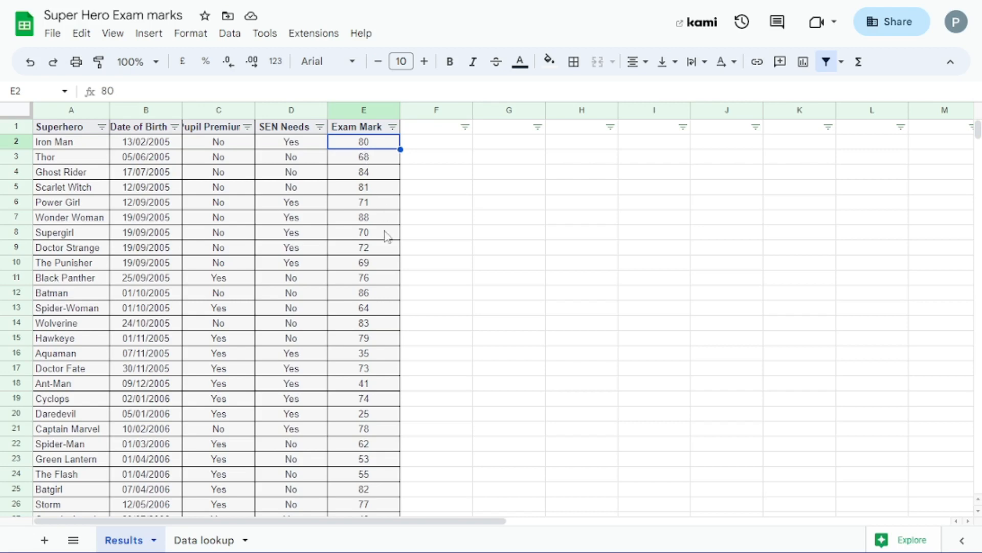
scroll(387, 246, down, 3)
scroll(390, 287, up, 3)
click(425, 128)
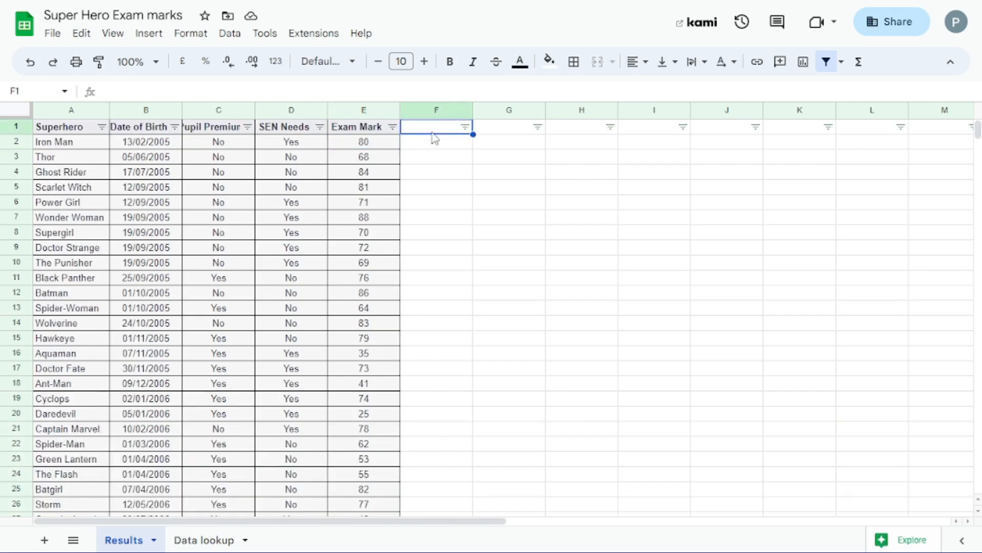
text(Grade)
key(Return)
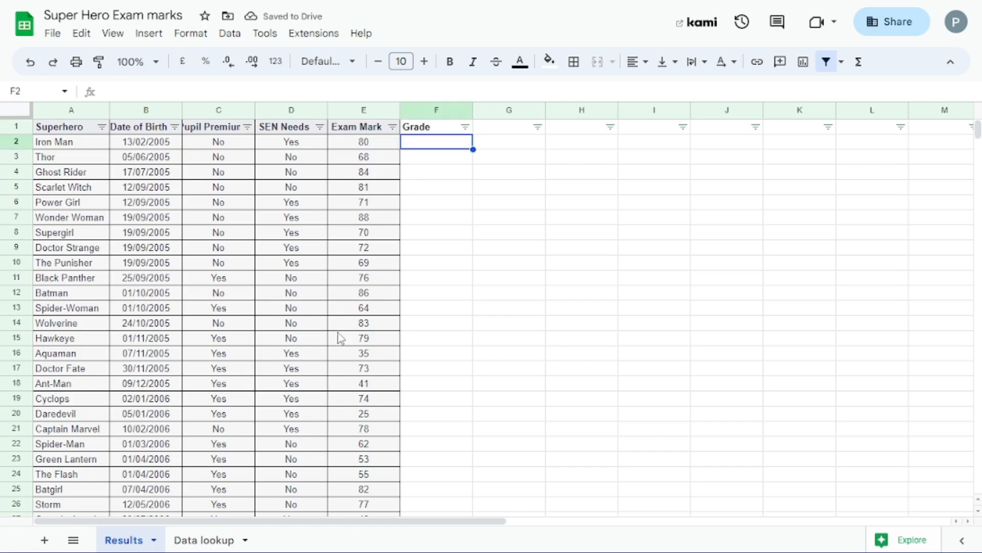
Check the mark boundaries on the Data lookup sheet and enter grade 8 for Iron Man in cell F2 of the Results sheet
click(230, 540)
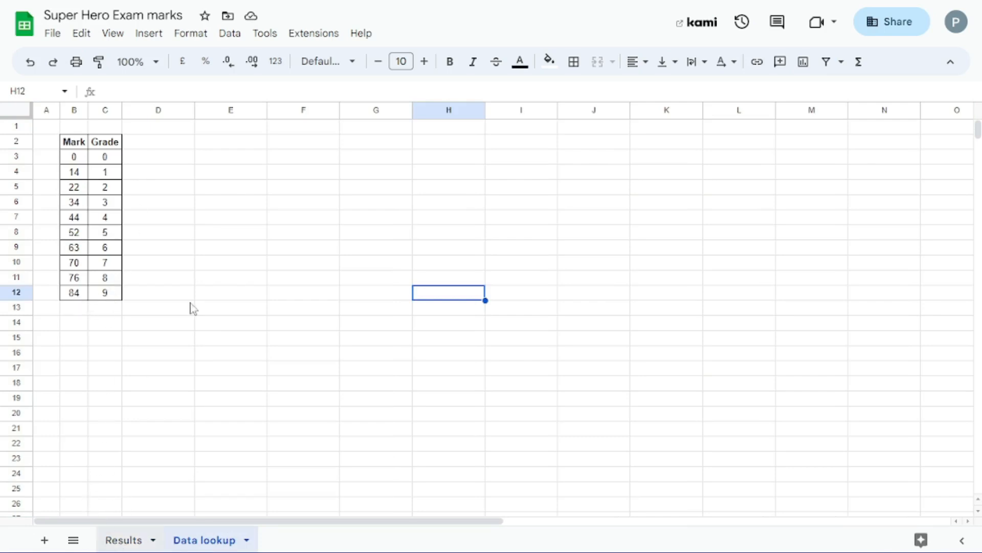
click(128, 541)
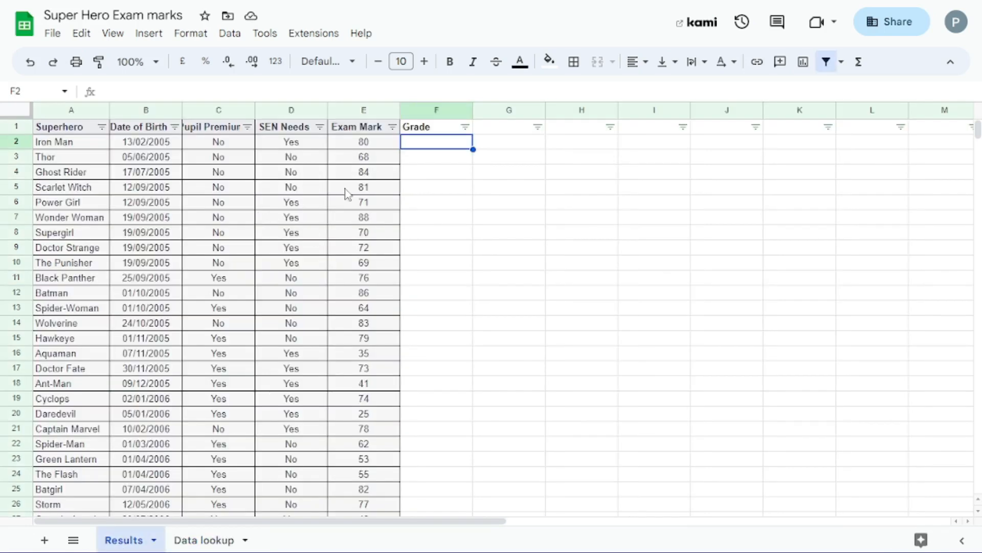
click(225, 542)
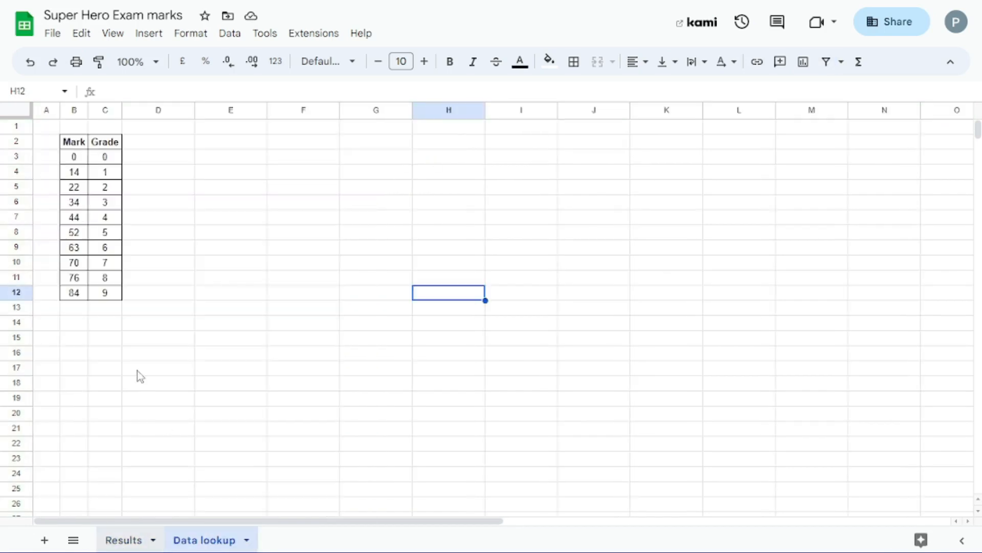
click(125, 541)
text(8)
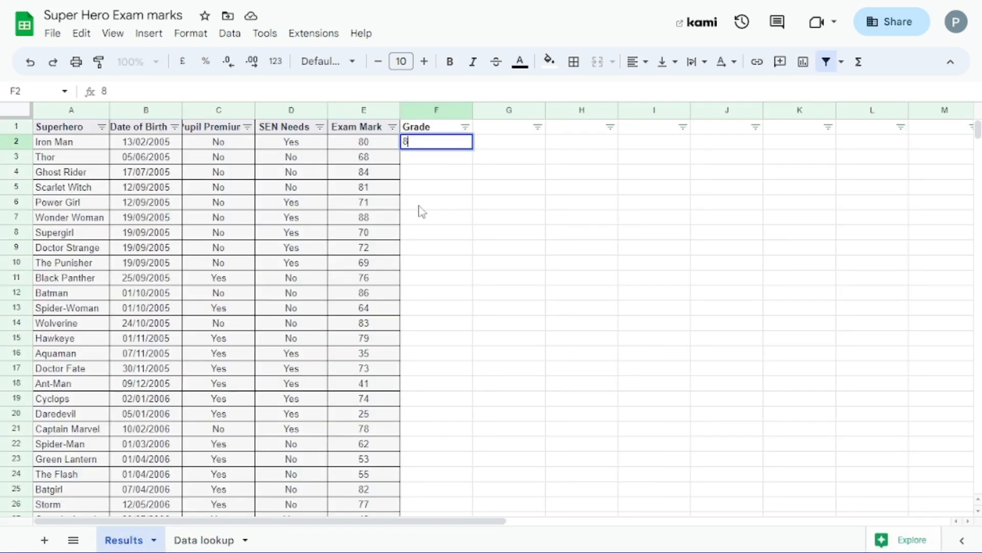
key(Return)
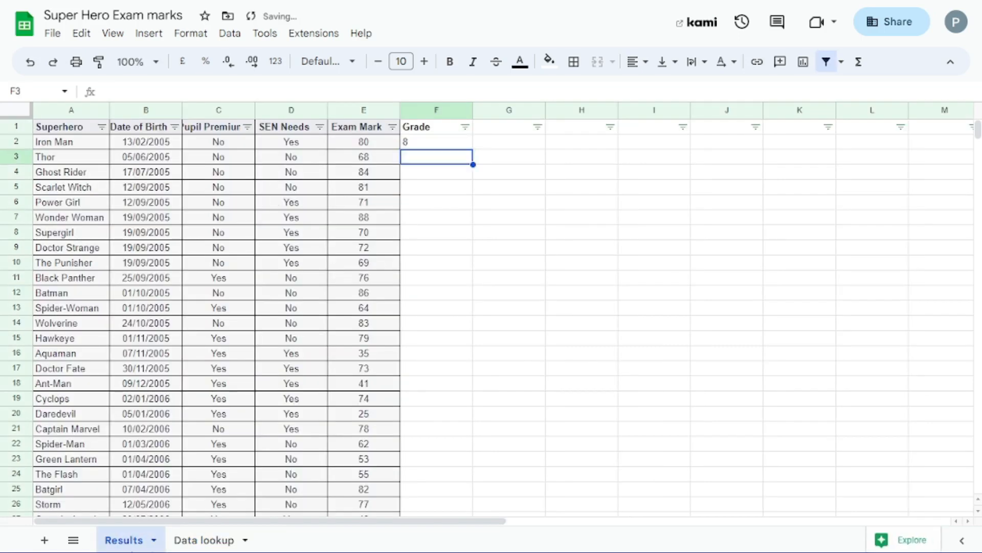
Check the mark boundaries on the Data lookup sheet and enter grade 6 for Thor in cell F3 of the Results sheet
click(194, 539)
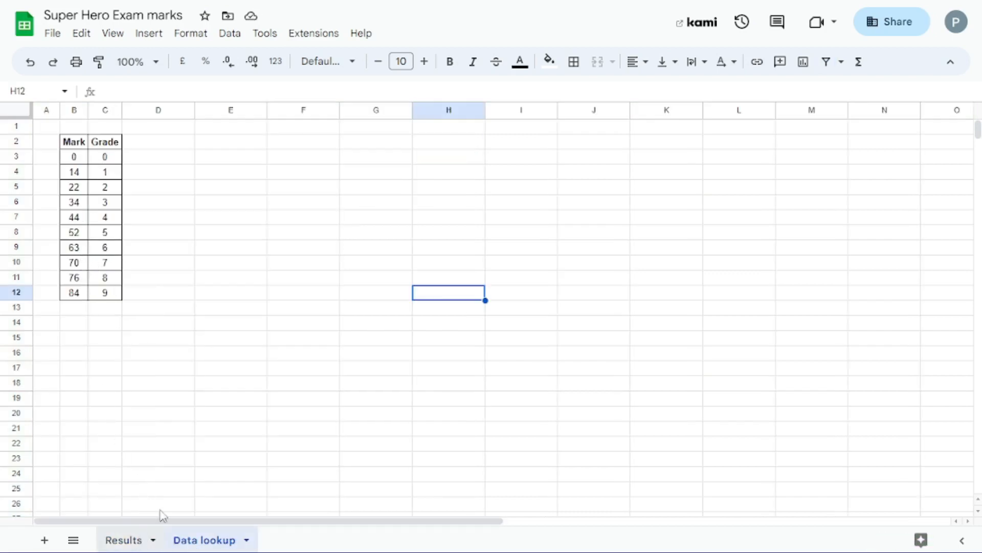
click(146, 538)
text(6)
key(Return)
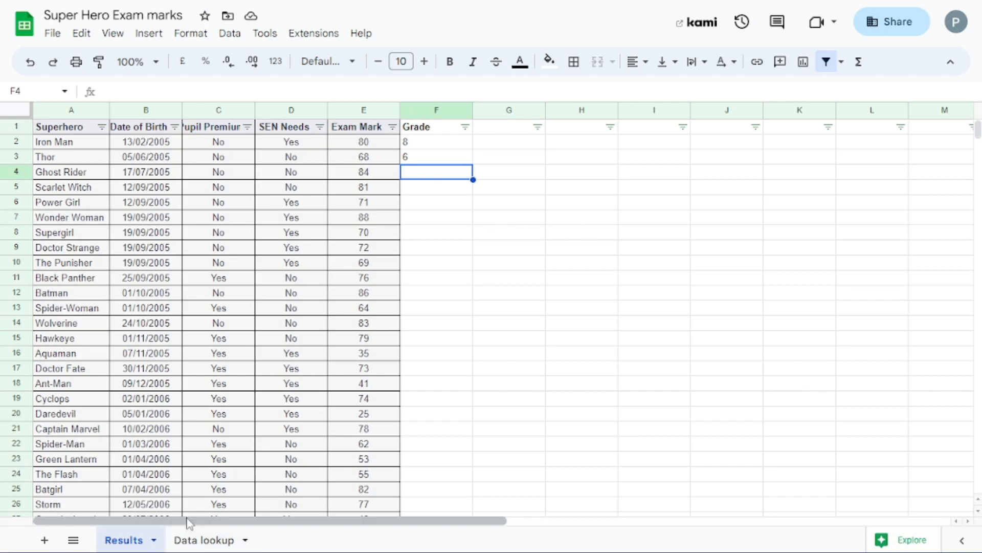
Define the Mark and Grade table, B2:C12 on the Data lookup sheet, as a named range called grade_lookup
click(208, 539)
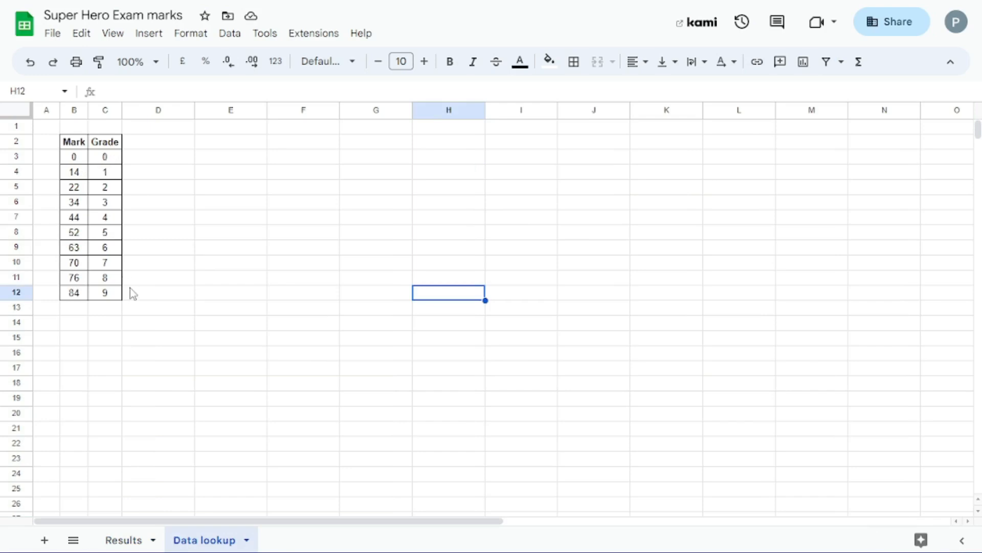
drag(76, 143, 107, 294)
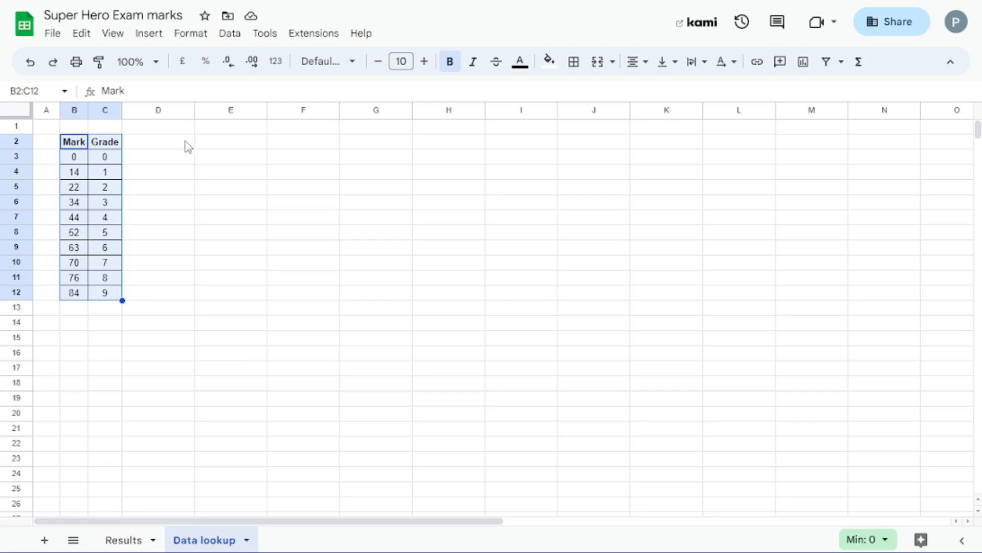
click(149, 34)
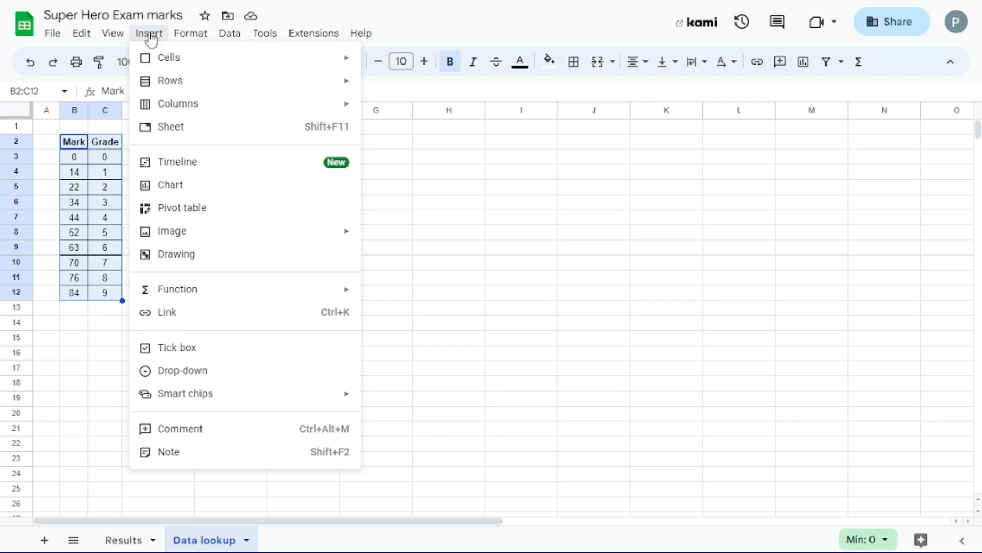
mouse_move(236, 40)
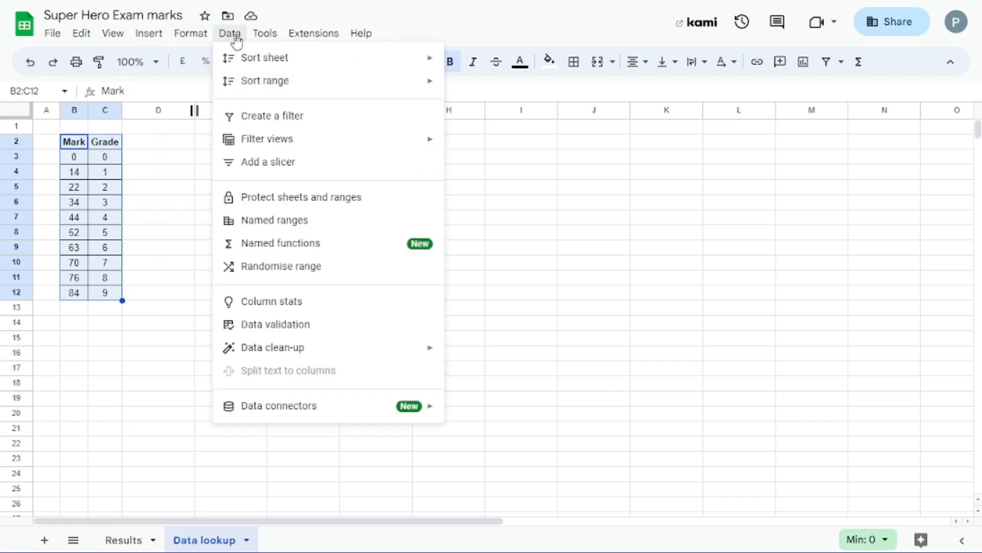
click(266, 221)
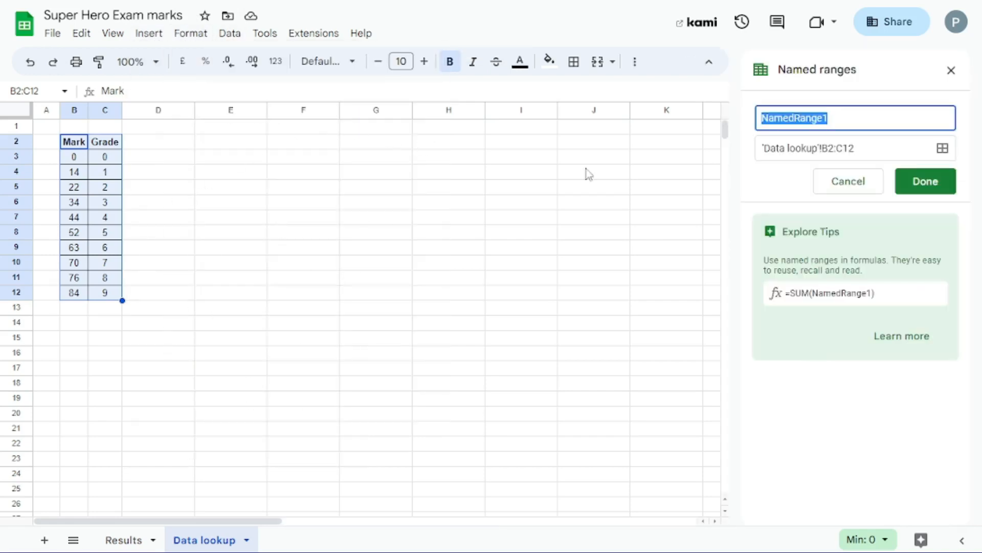
key(BackSpace)
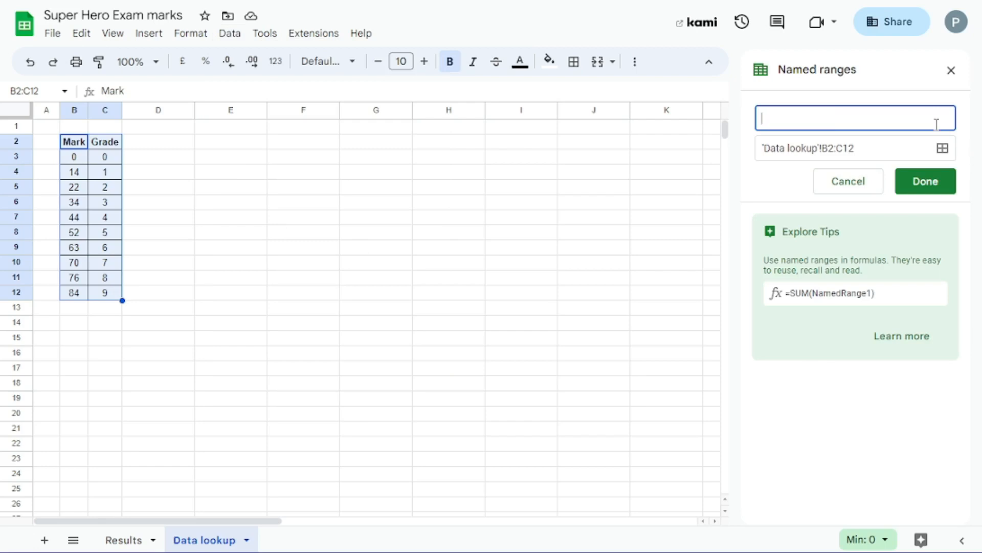
text(grade_lookup)
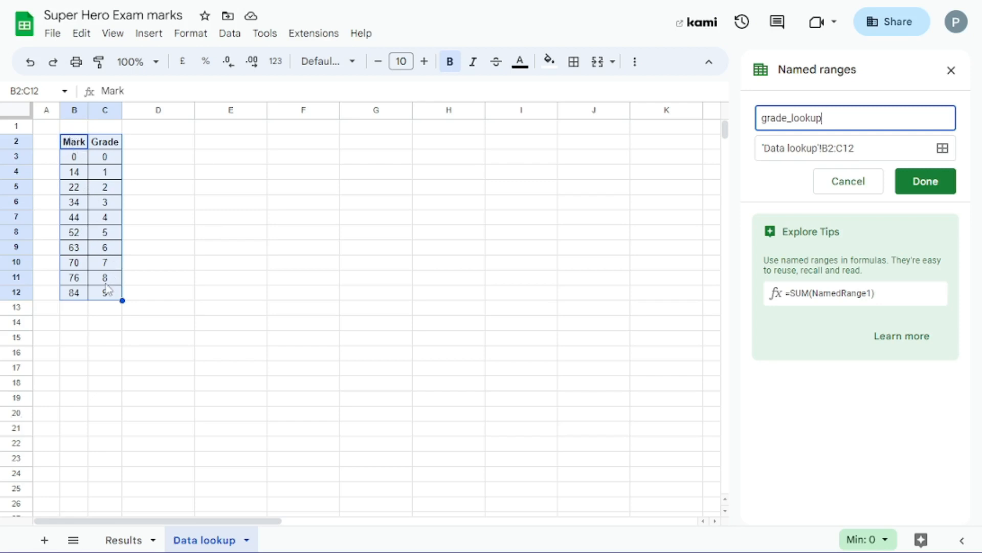
click(906, 181)
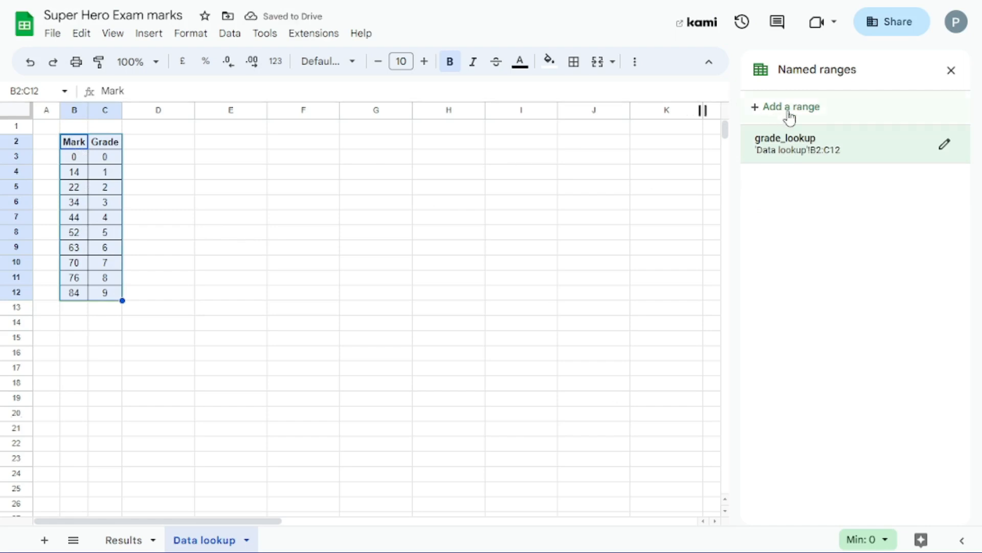
Clear Iron Man's manually entered grade from cell F2 on the Results sheet and close the named ranges list
click(125, 541)
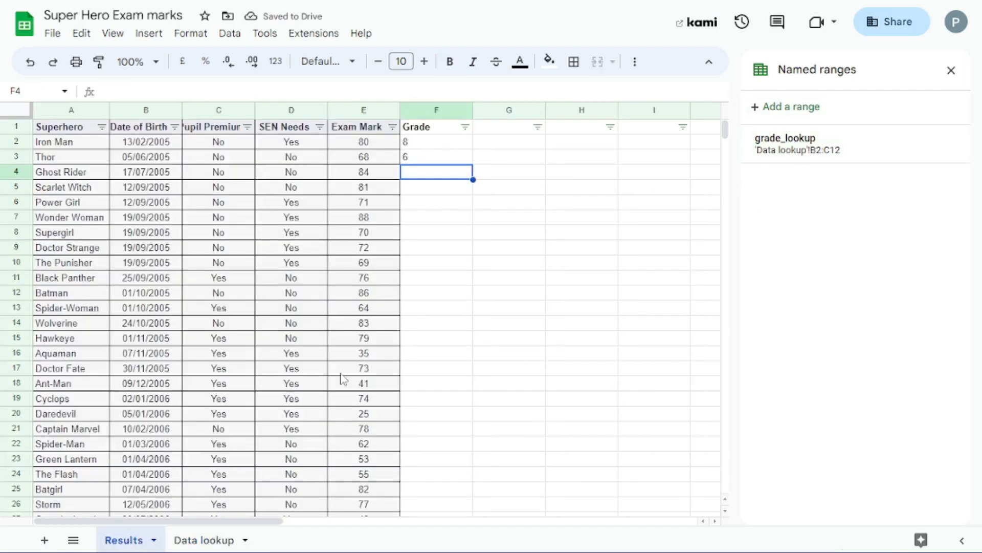
click(440, 142)
key(Delete)
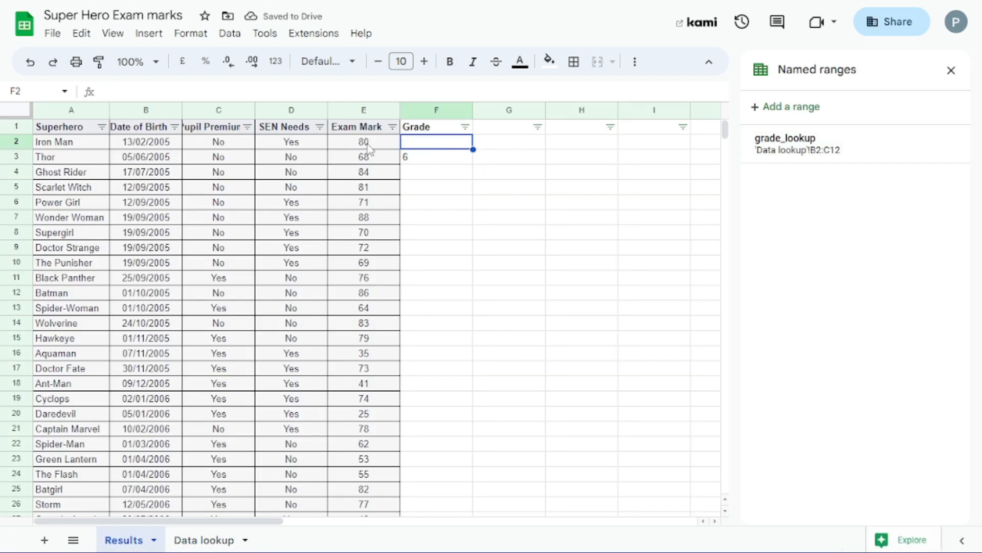
click(951, 70)
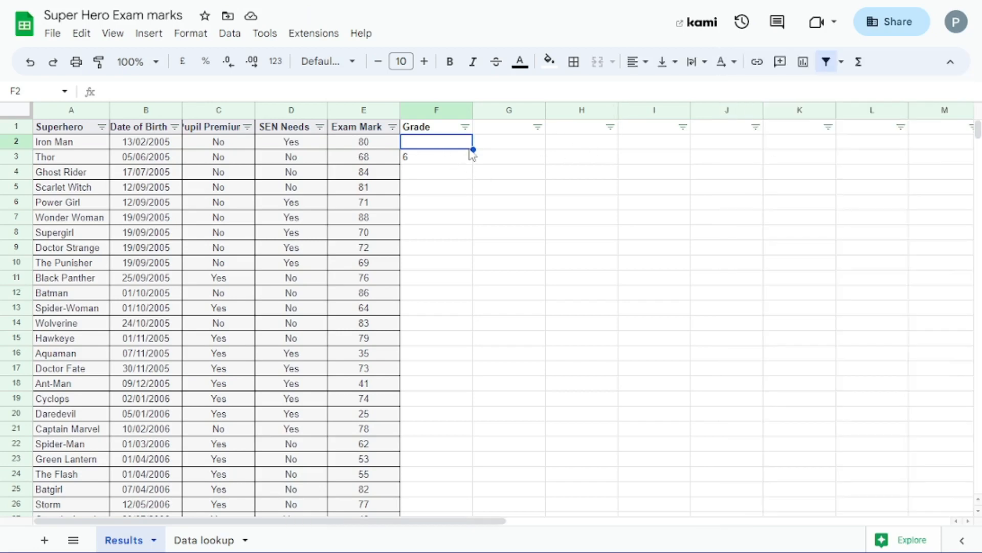
Start a VLOOKUP formula in cell F2 with E2 as the search key, and turn on formula help to review its arguments
text(=vl)
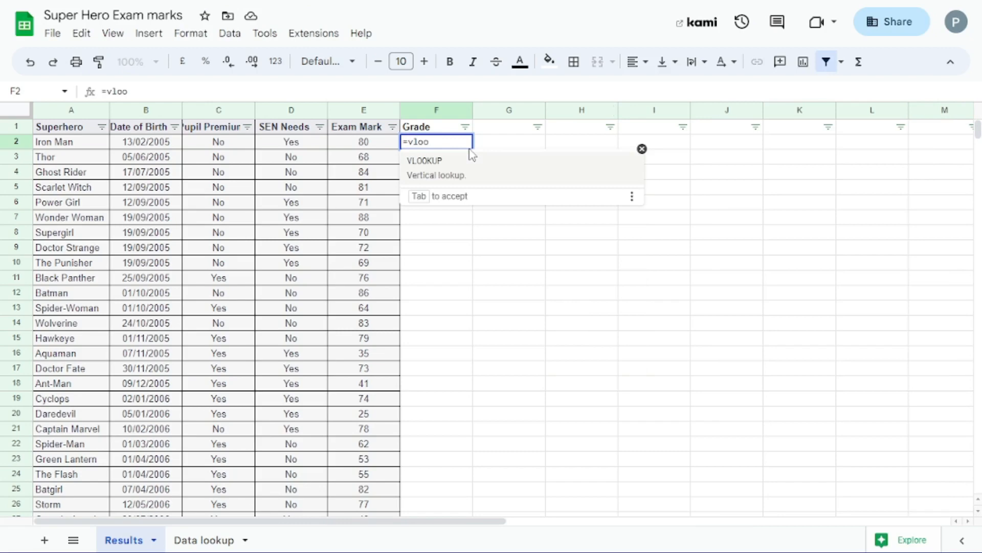
text(oo)
click(475, 172)
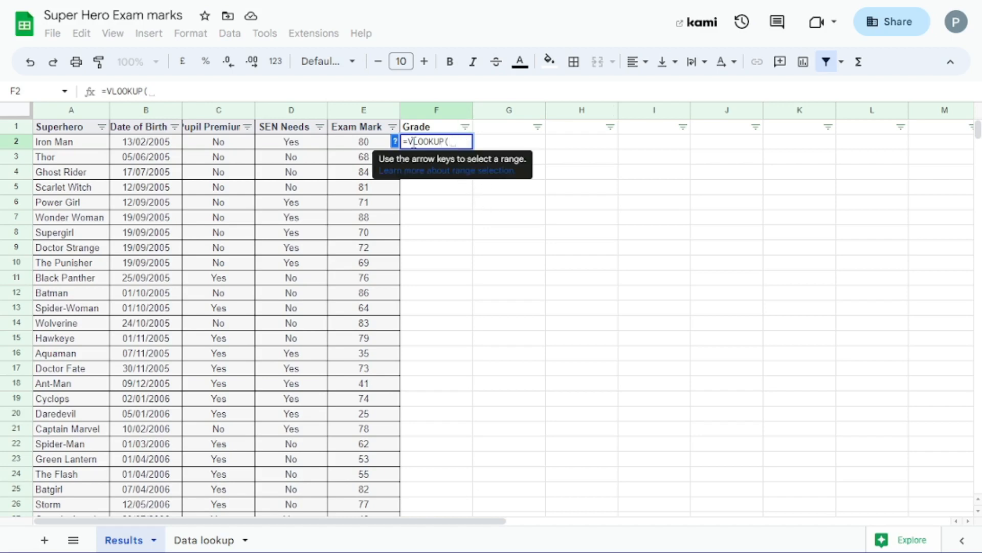
key(Left)
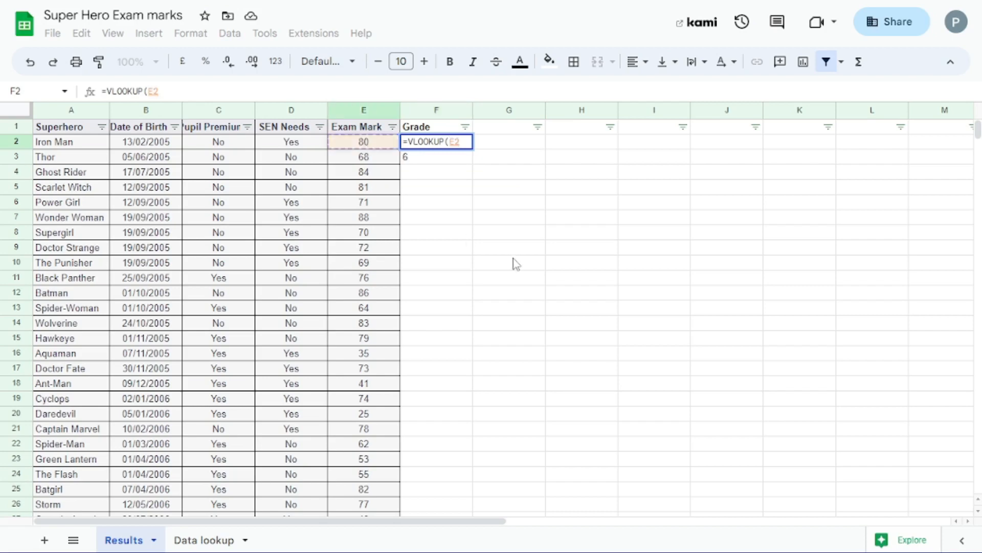
text(,)
click(156, 88)
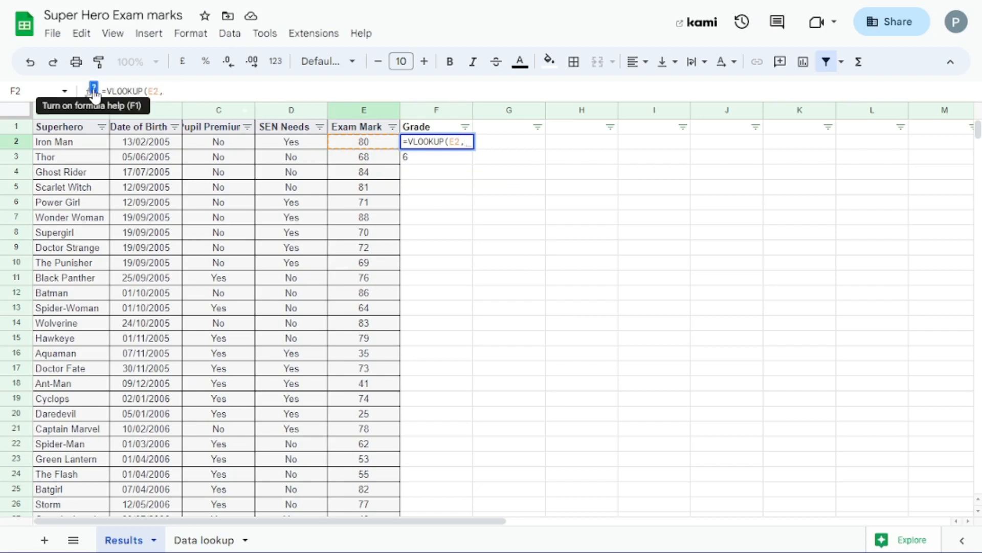
click(94, 90)
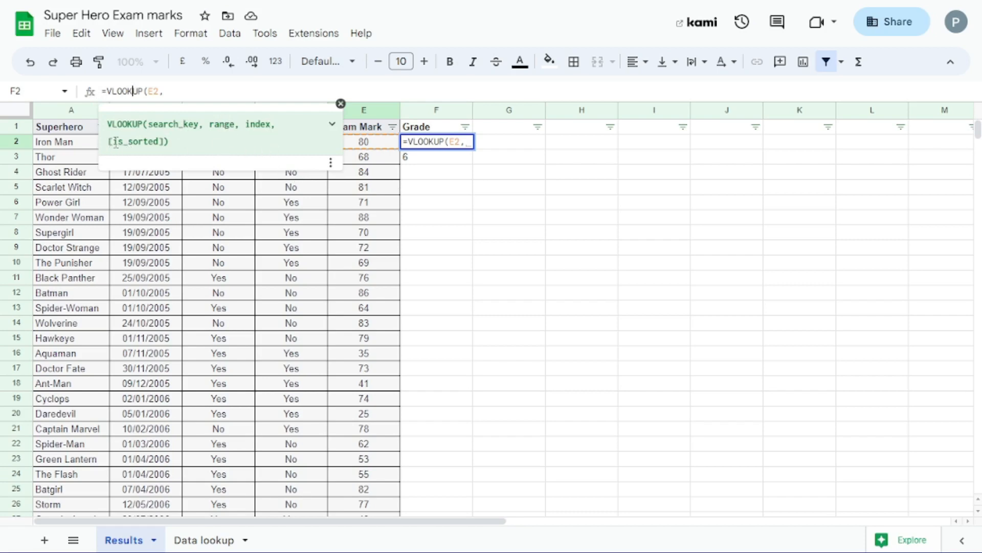
drag(168, 141, 107, 141)
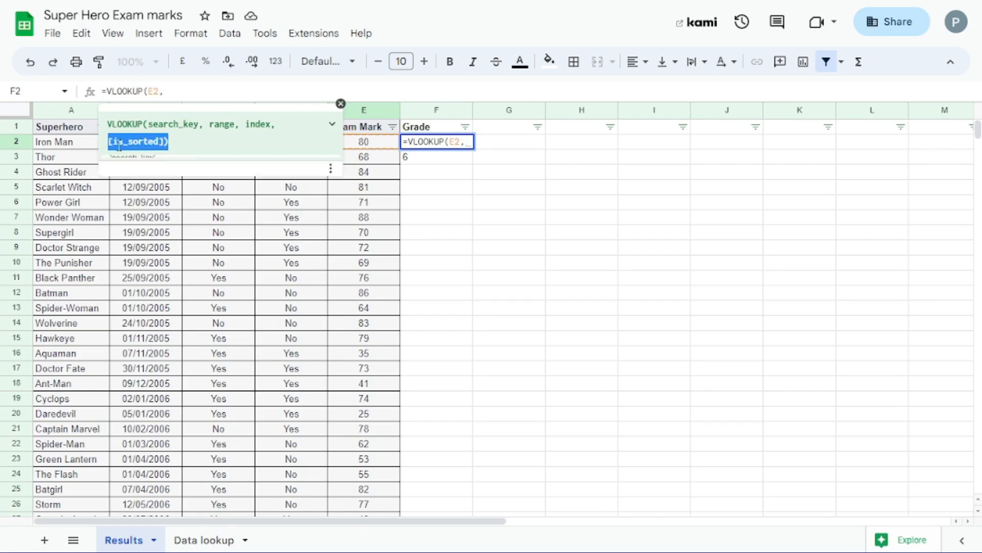
Check the order of the marks on the Data lookup sheet and add grade_lookup as the range of the VLOOKUP in F2
click(197, 540)
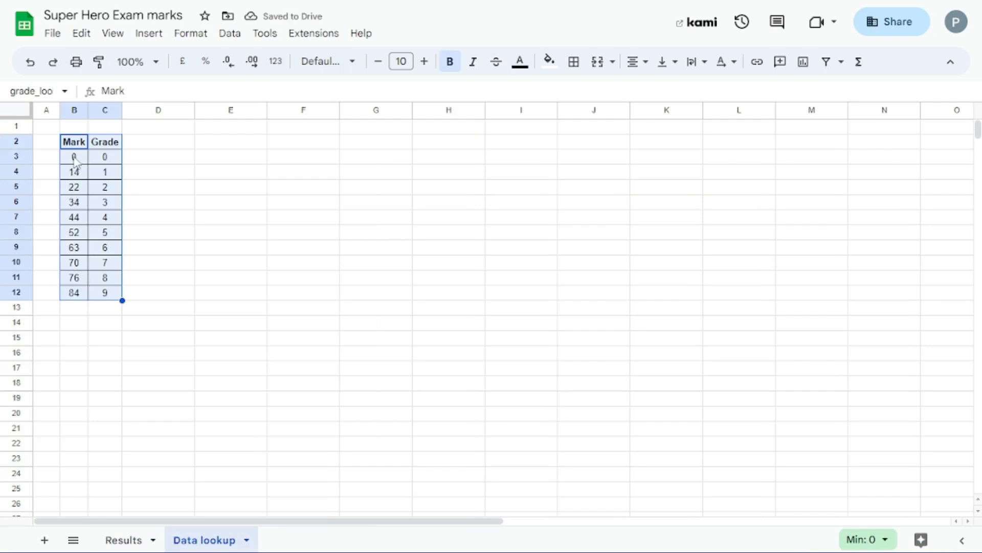
click(125, 542)
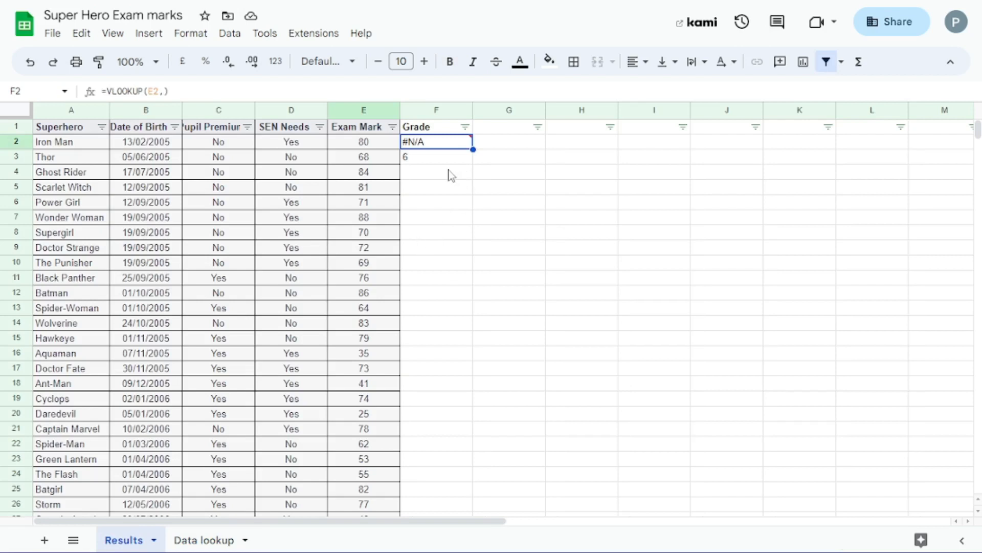
click(195, 96)
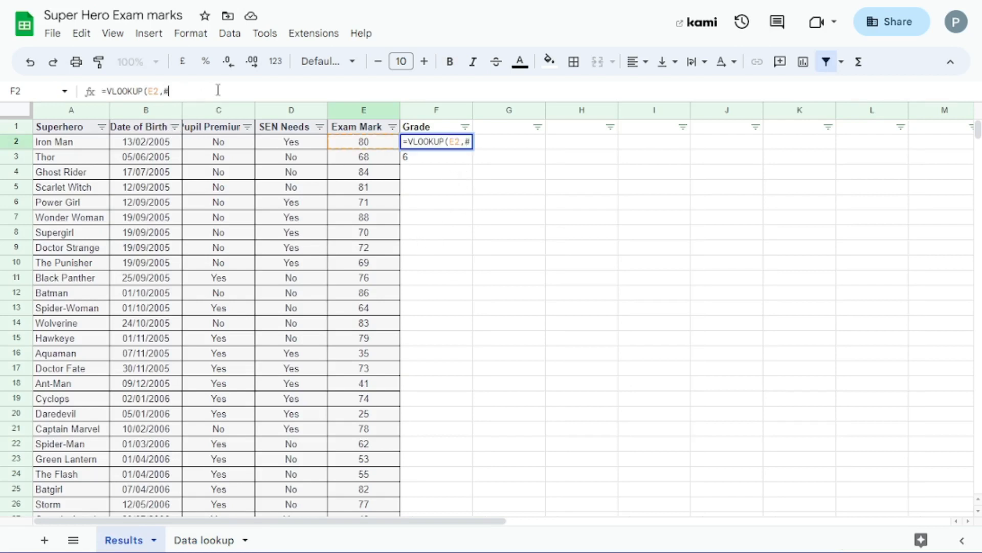
key(BackSpace)
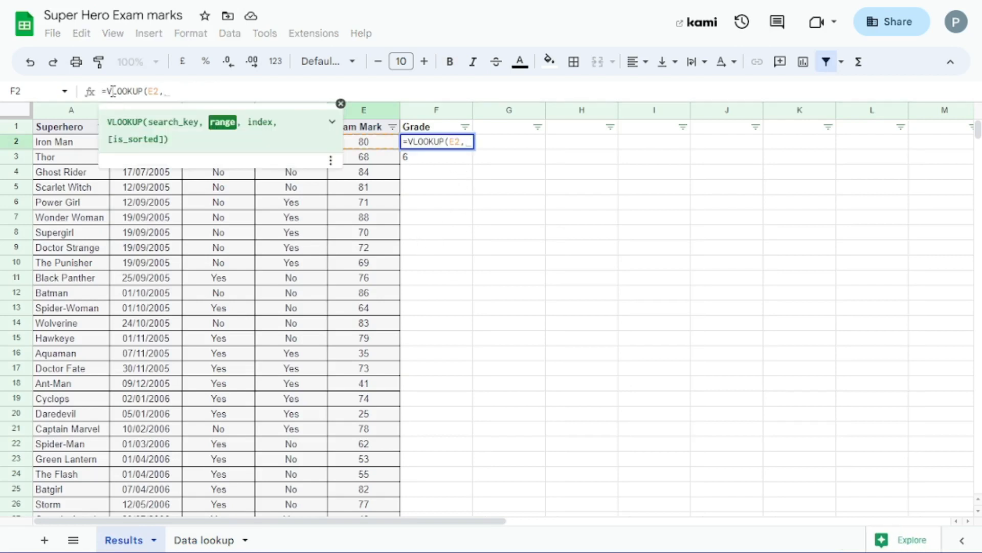
click(113, 91)
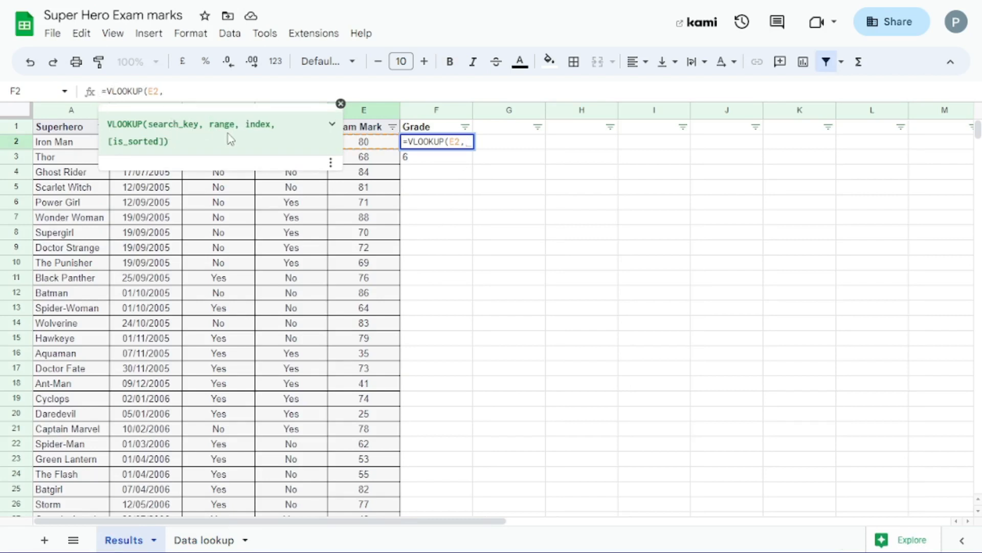
click(246, 91)
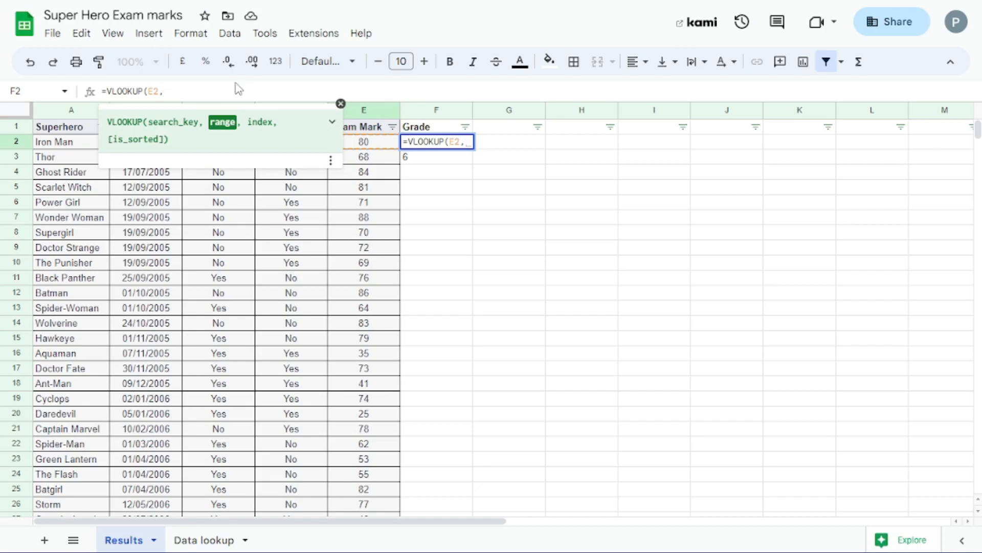
text(grad)
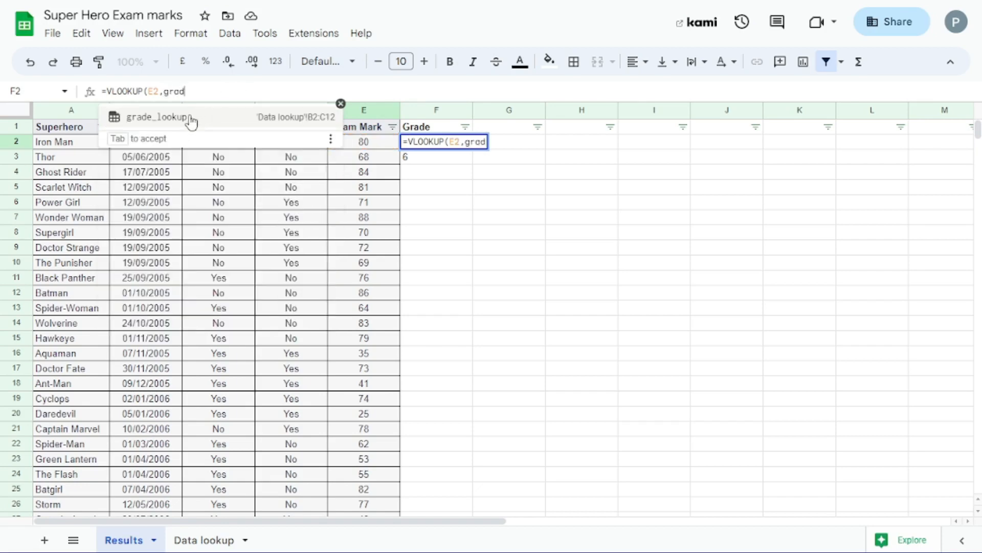
click(190, 121)
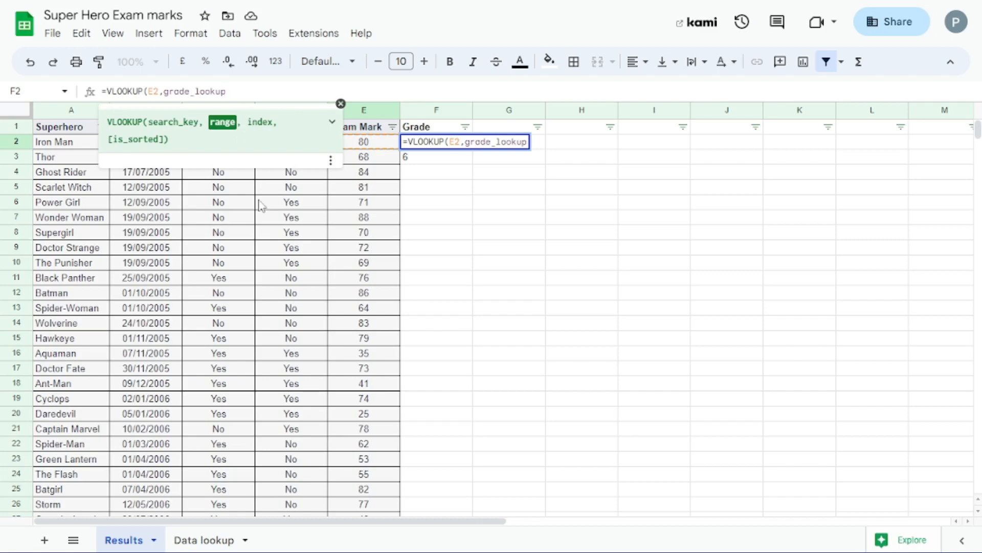
Check which column of the lookup table holds the grades and complete the F2 formula as =VLOOKUP(E2,grade_lookup,2)
click(225, 538)
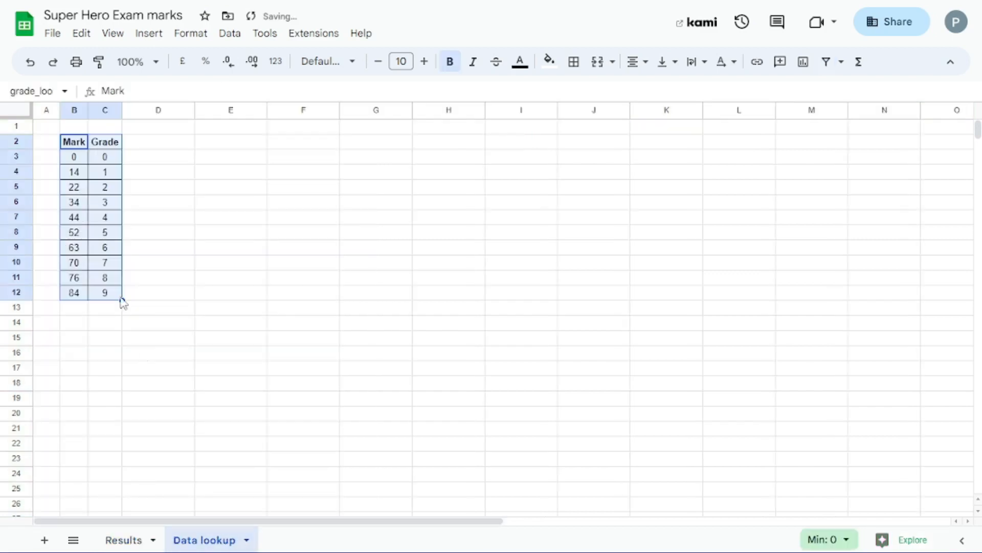
drag(71, 208, 71, 198)
click(71, 197)
click(106, 204)
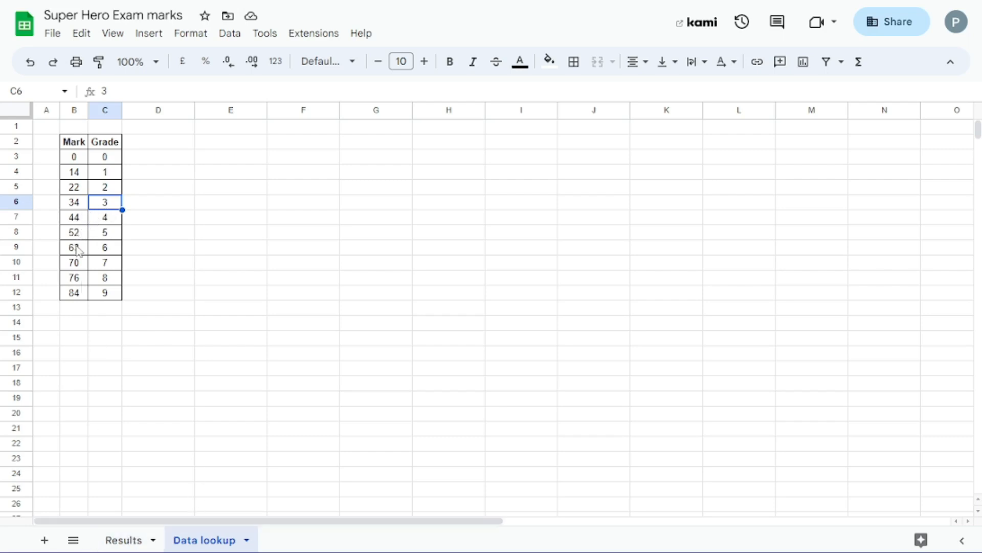
click(127, 540)
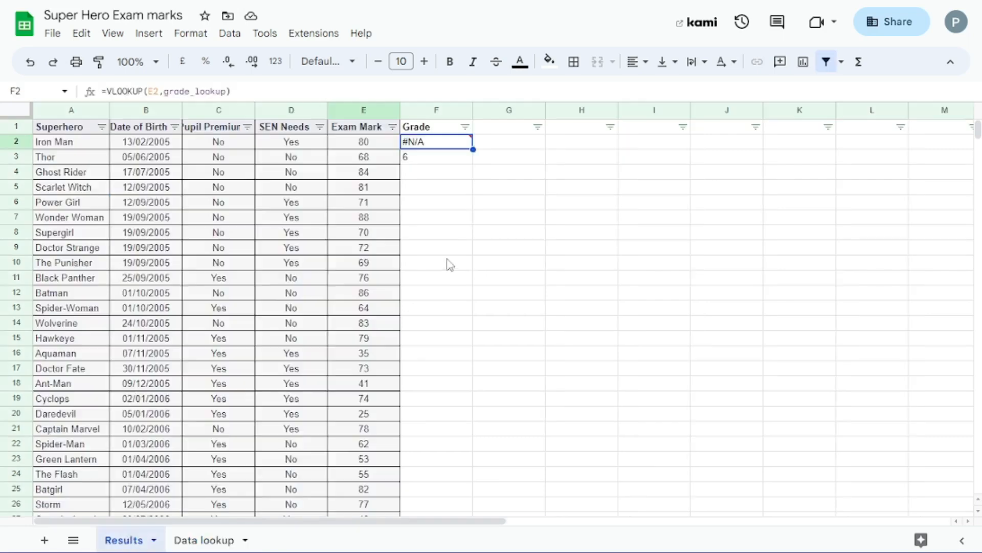
mouse_move(433, 145)
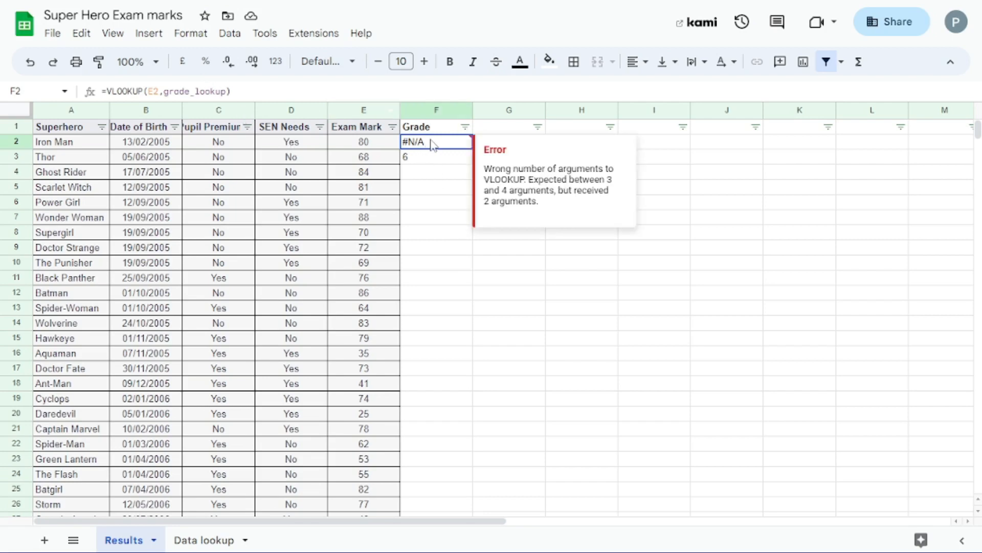
click(237, 91)
key(BackSpace)
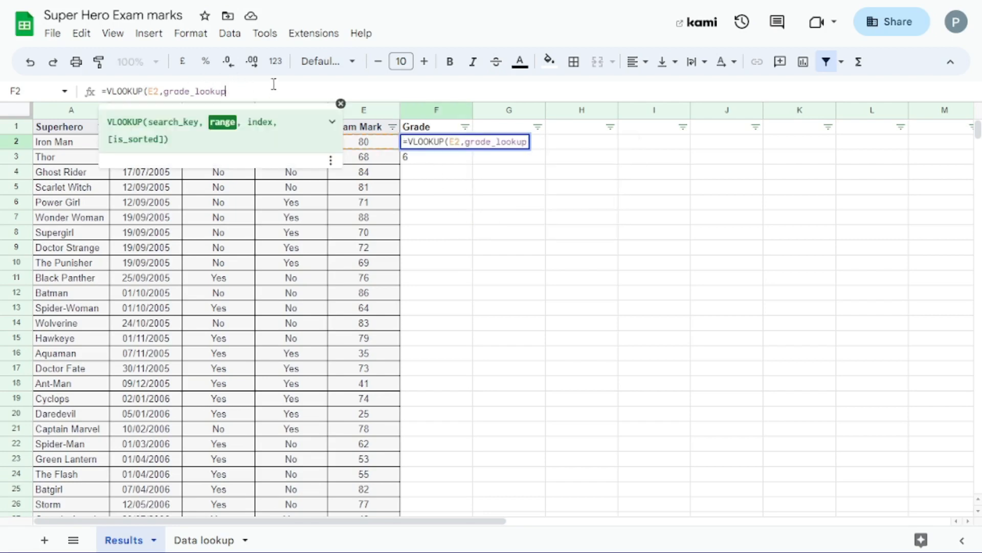
text(,2))
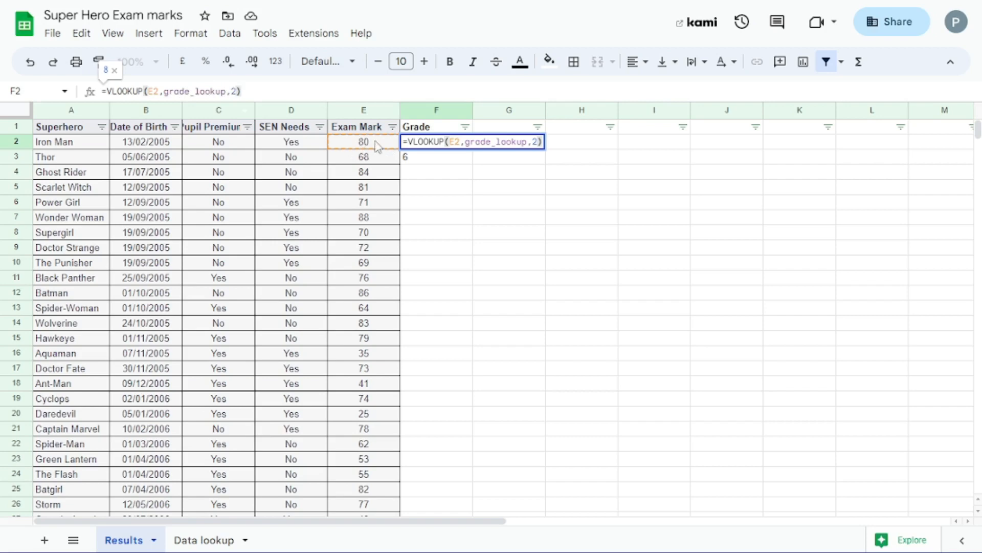
key(Return)
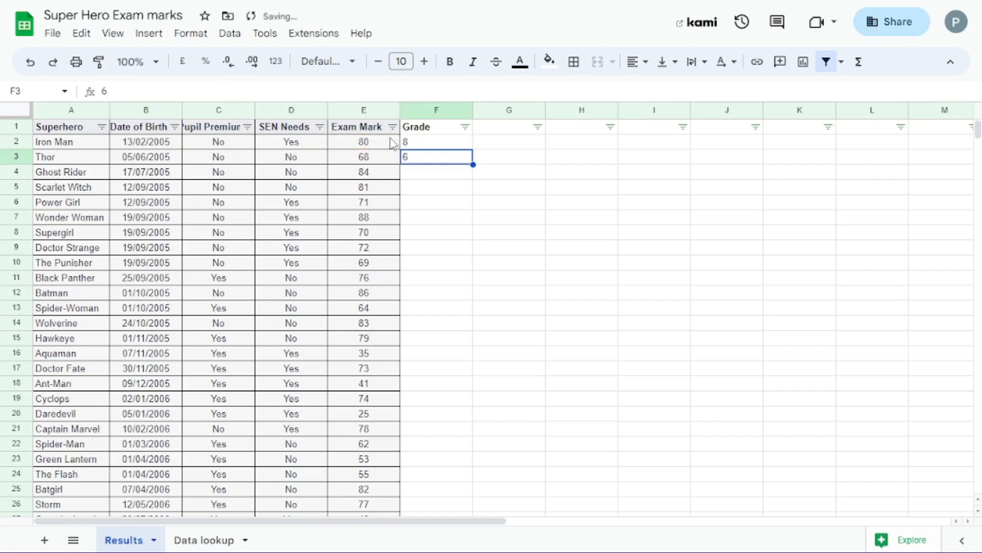
click(417, 145)
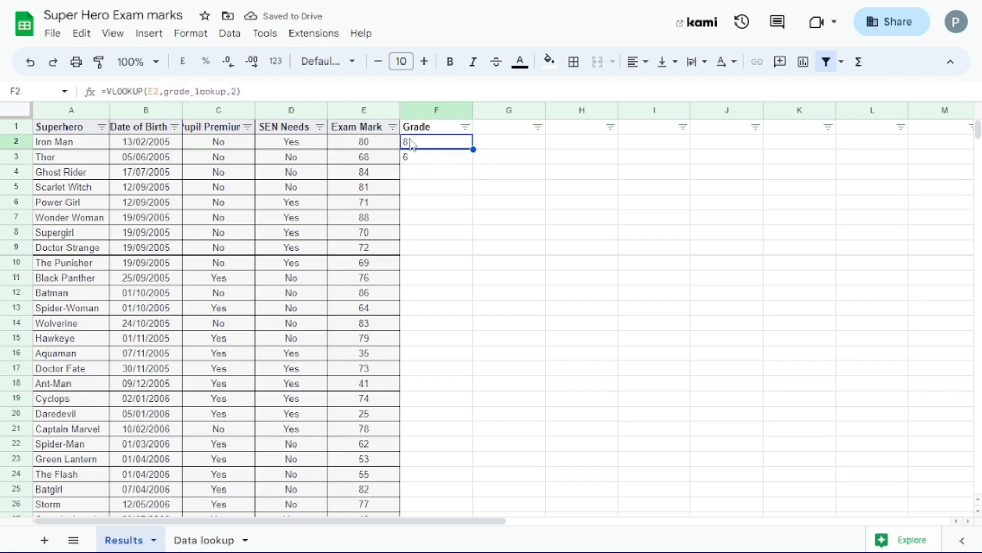
Copy the VLOOKUP formula from F2 down the Grade column to F30 and check the filled grades
scroll(425, 327, down, 3)
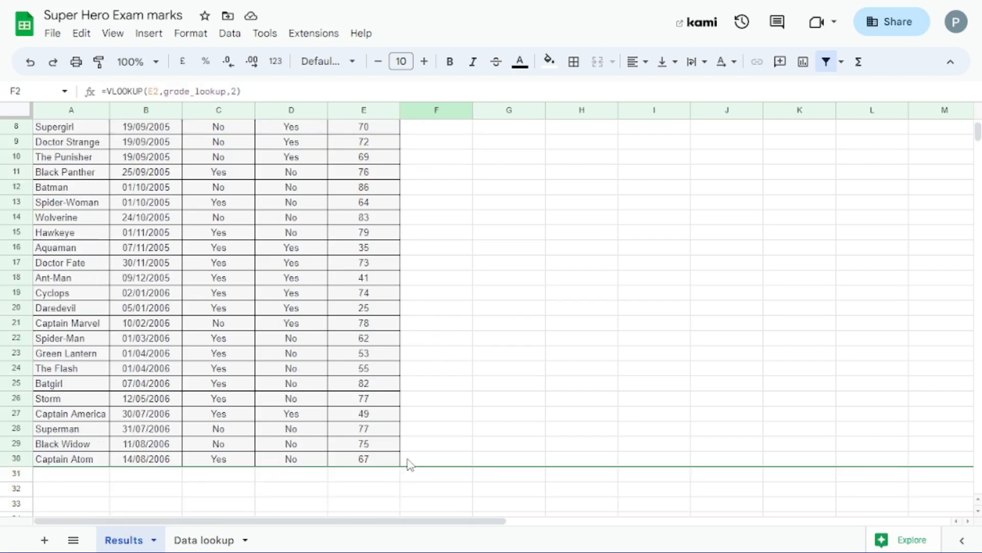
click(409, 465)
scroll(389, 205, up, 3)
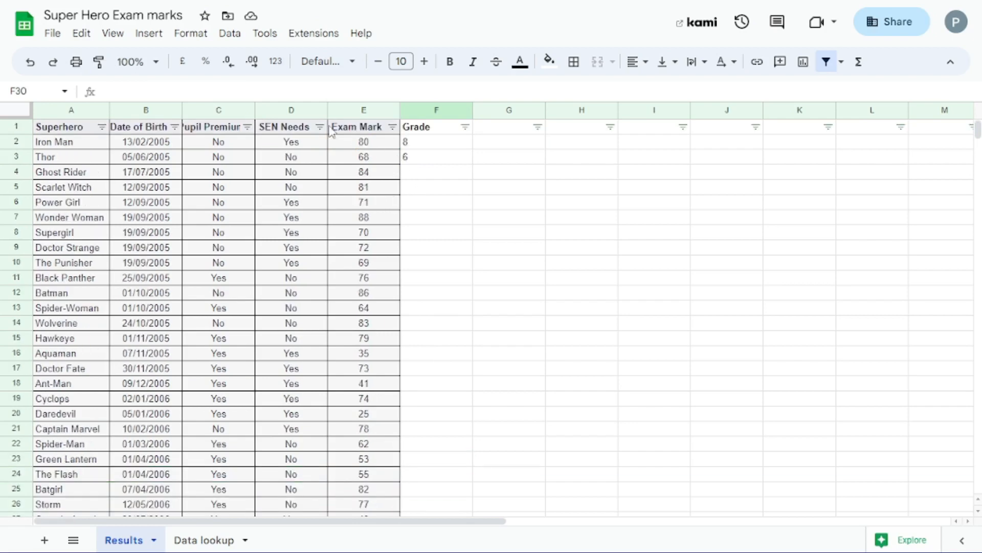
click(429, 145)
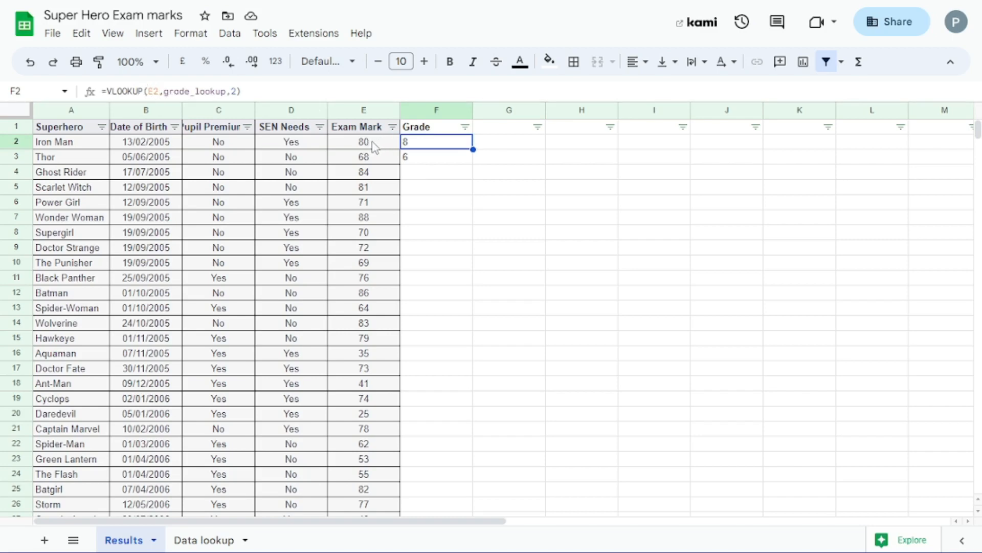
key(Down)
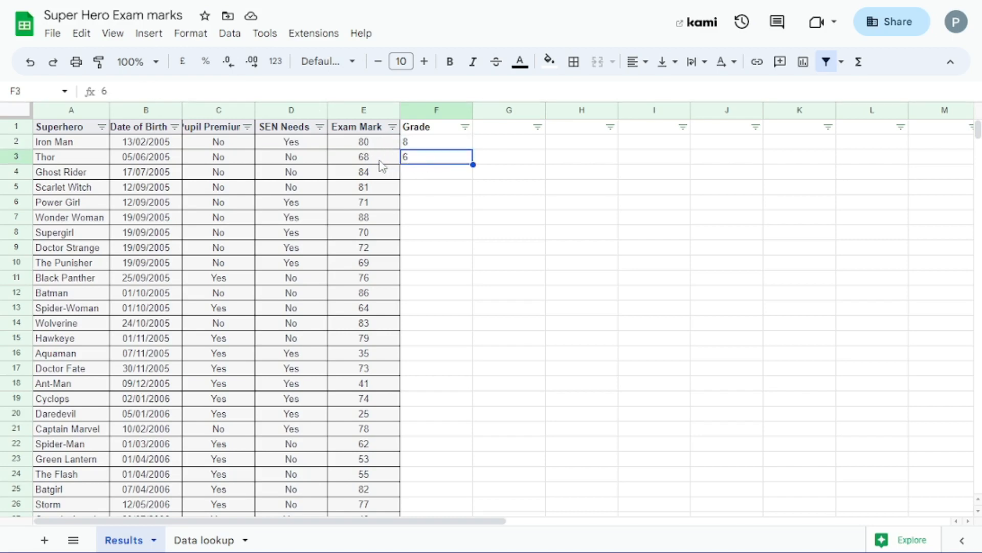
click(407, 146)
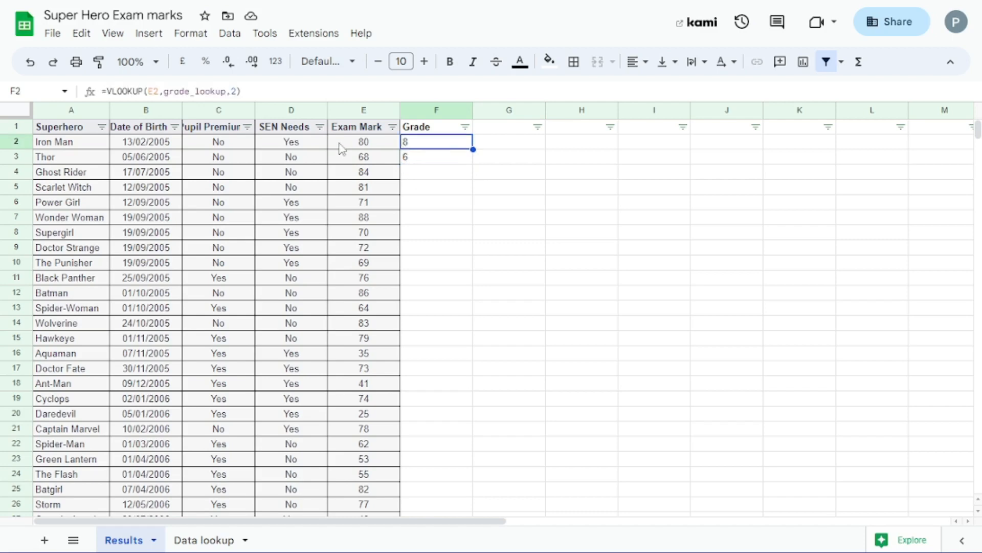
key(ctrl+c)
key(shift+Down)
key(shift+Down)
key(shift+Down)
key(shift+Down)
key(shift+Down)
key(shift+Down)
key(shift+Down)
key(shift+Down)
key(shift+Down)
key(shift+Down)
key(shift+Down)
key(shift+Down)
key(shift+Down)
key(shift+Down)
key(shift+Down)
key(shift+Down)
key(shift+Down)
key(shift+Down)
key(shift+Down)
key(shift+Down)
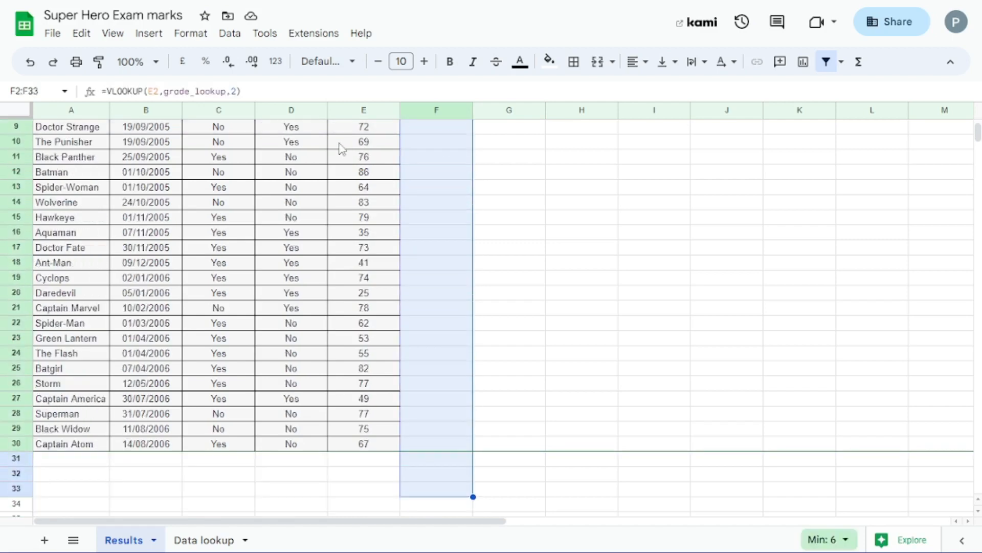
key(shift+Up)
key(shift+Up)
key(shift+Up)
key(ctrl+v)
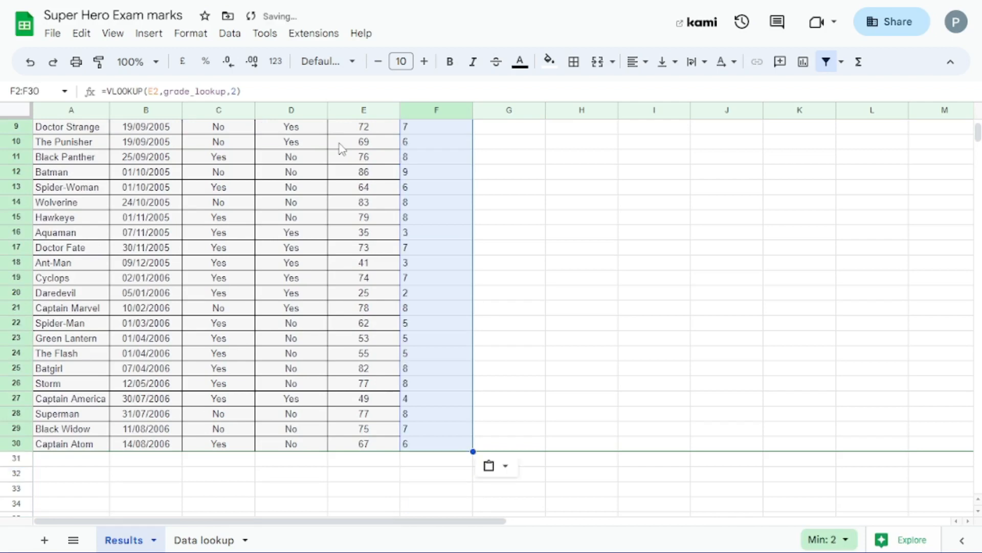
click(452, 220)
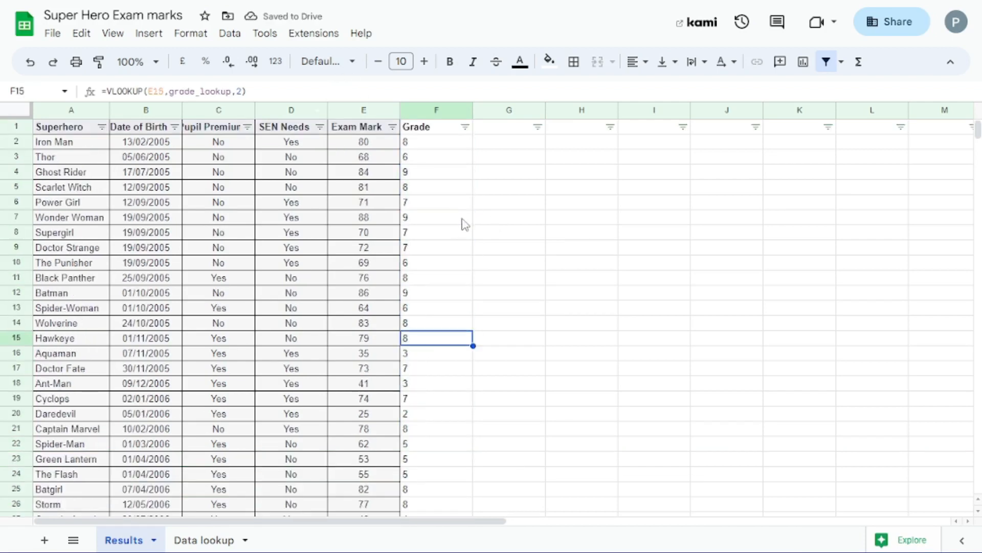
scroll(454, 460, down, 3)
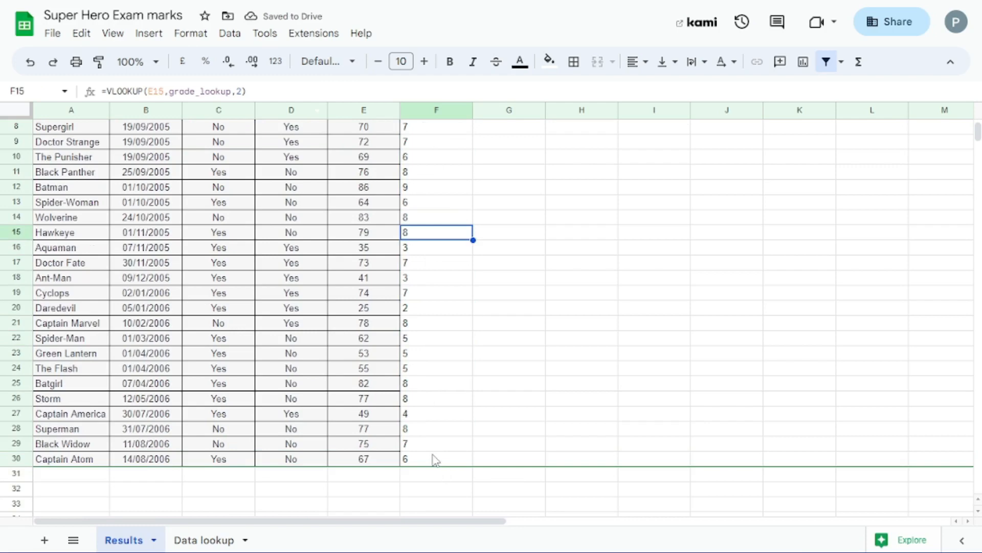
scroll(431, 458, up, 3)
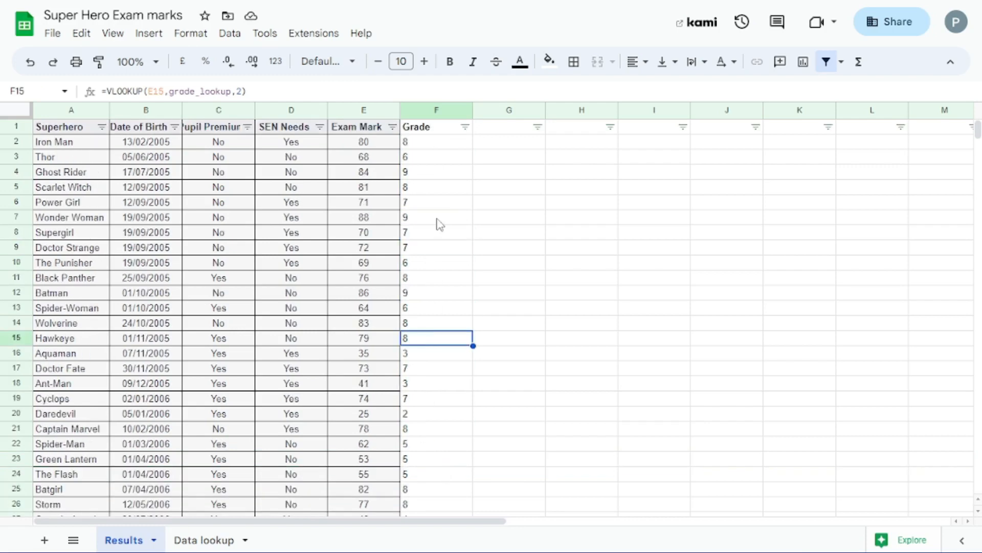
Copy the Exam Mark column with its header, E1:E30, into column G starting at G1
click(428, 127)
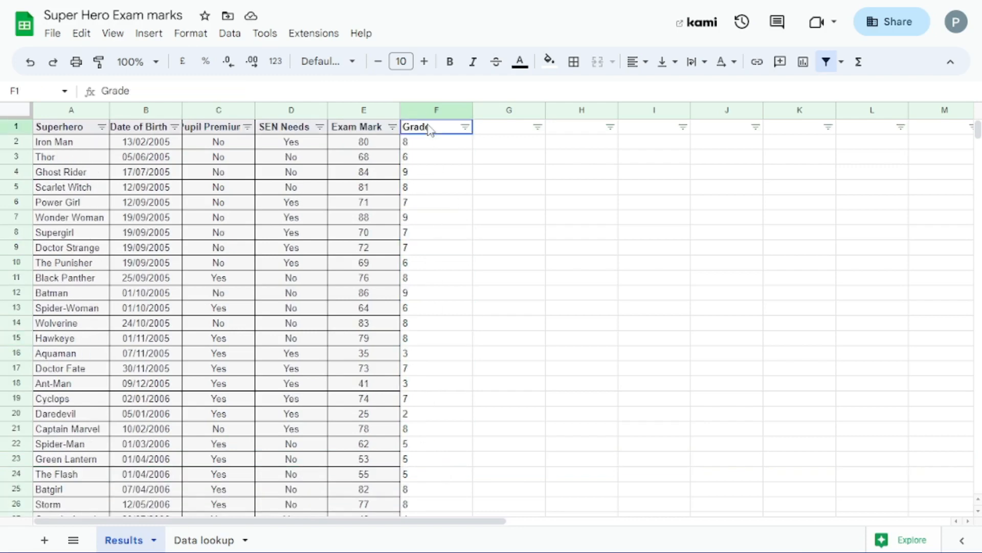
click(507, 132)
drag(358, 128, 360, 387)
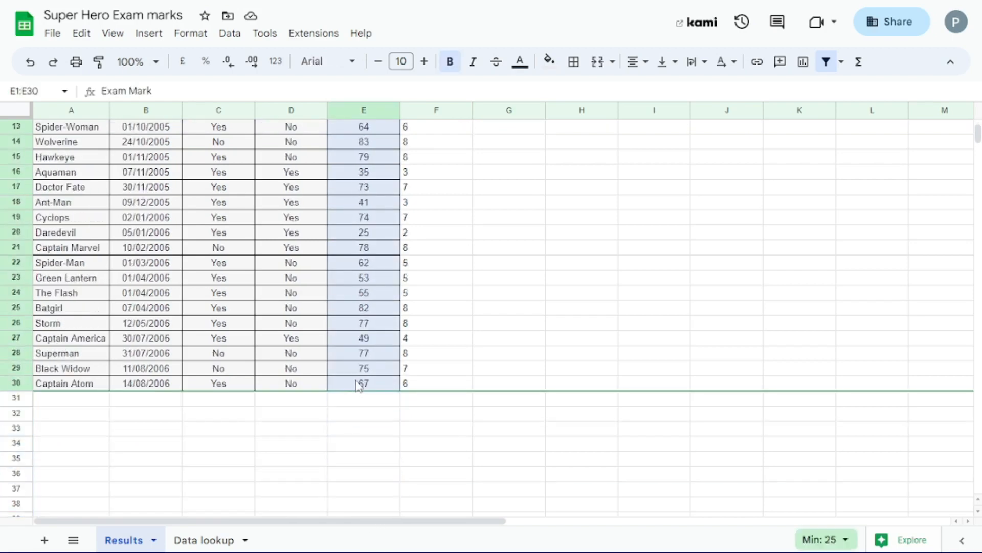
key(ctrl+c)
scroll(535, 305, up, 4)
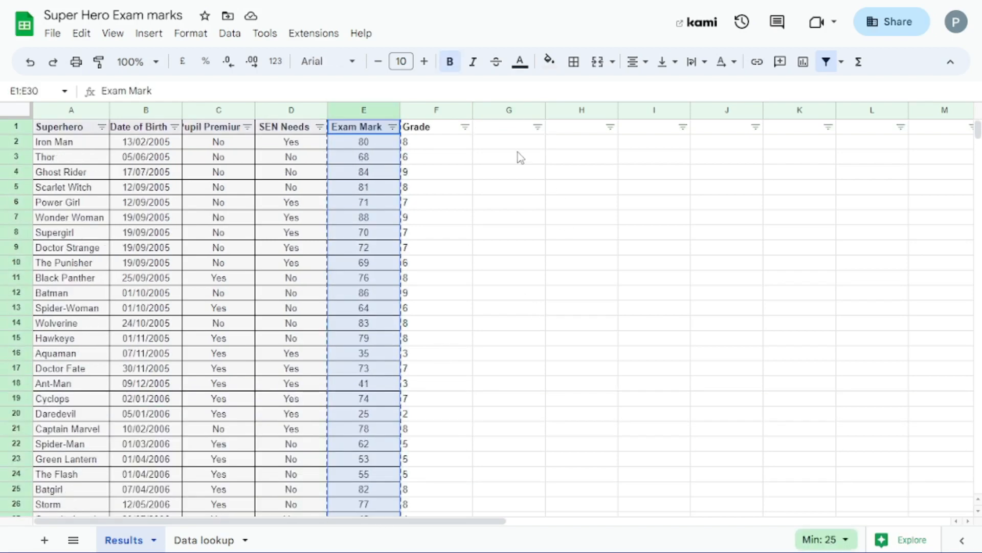
click(506, 129)
key(ctrl+v)
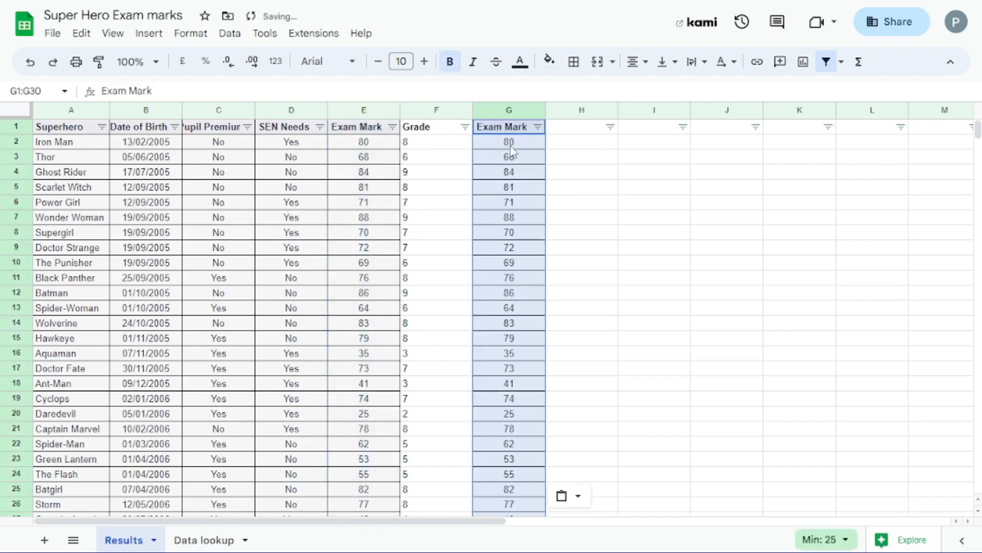
Replace Iron Man's mark in G2 of the copied Exam Mark column with the formula =E2-12
click(511, 147)
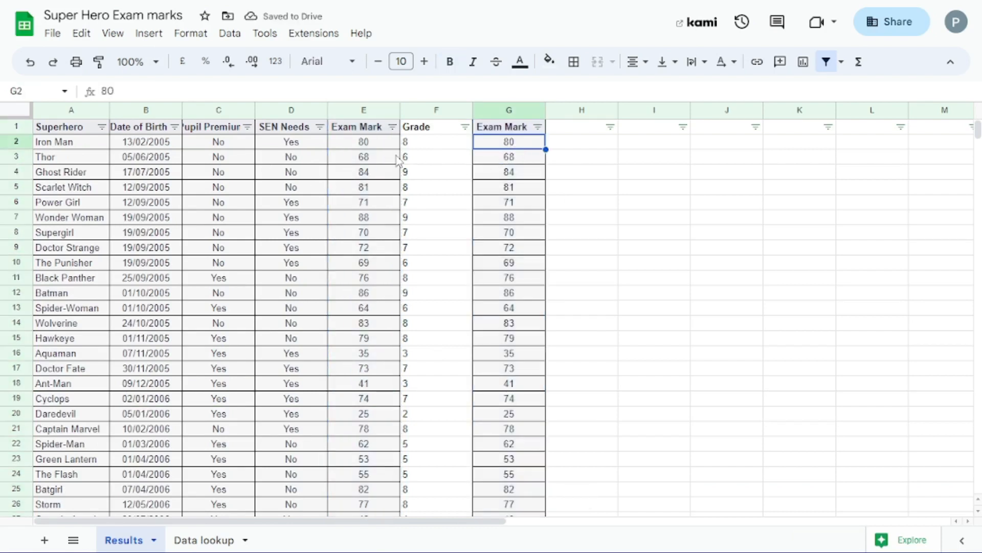
click(242, 94)
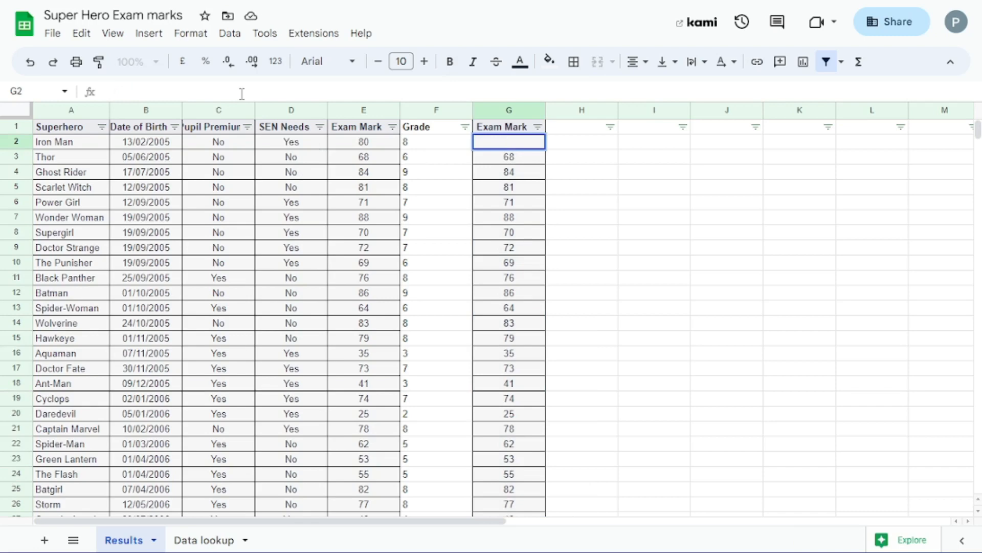
text(=)
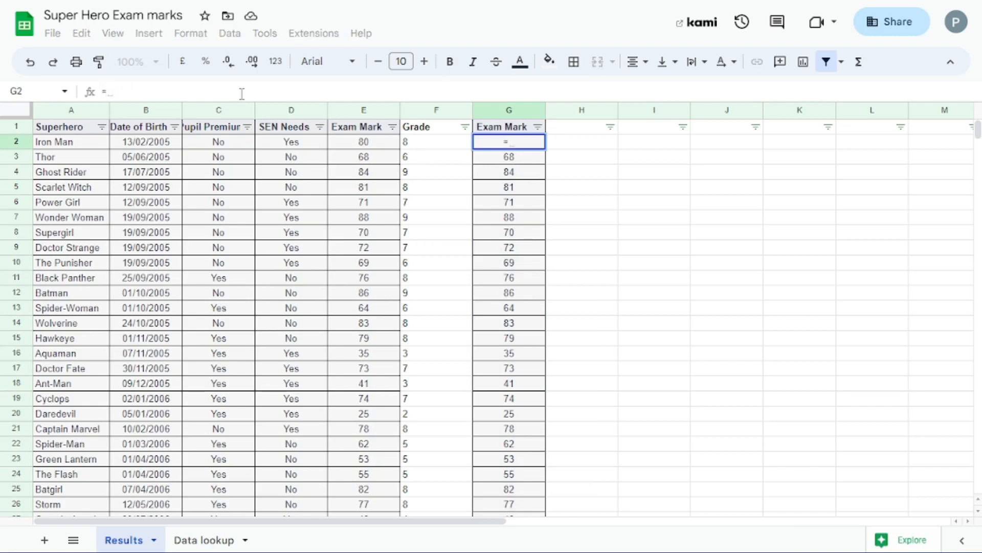
click(366, 141)
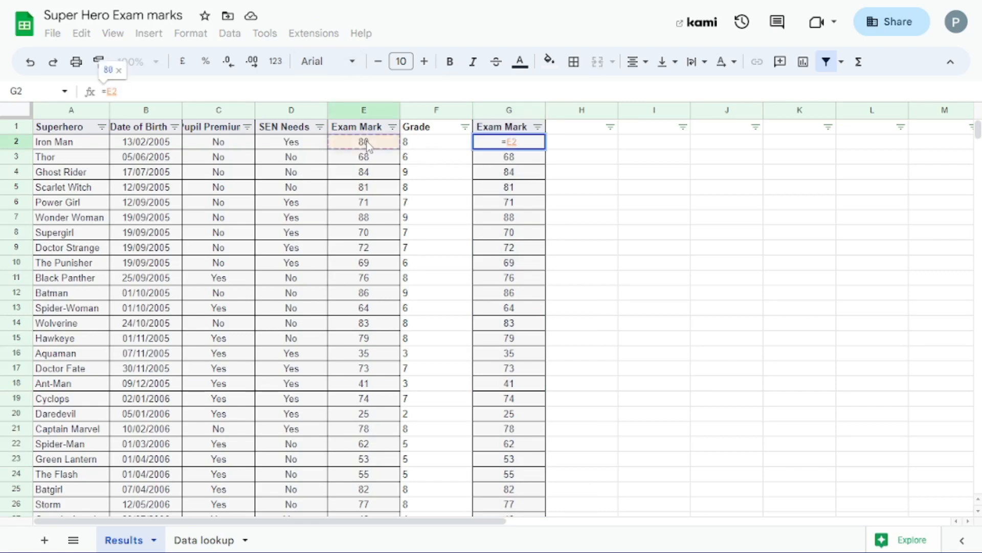
text(-12%)
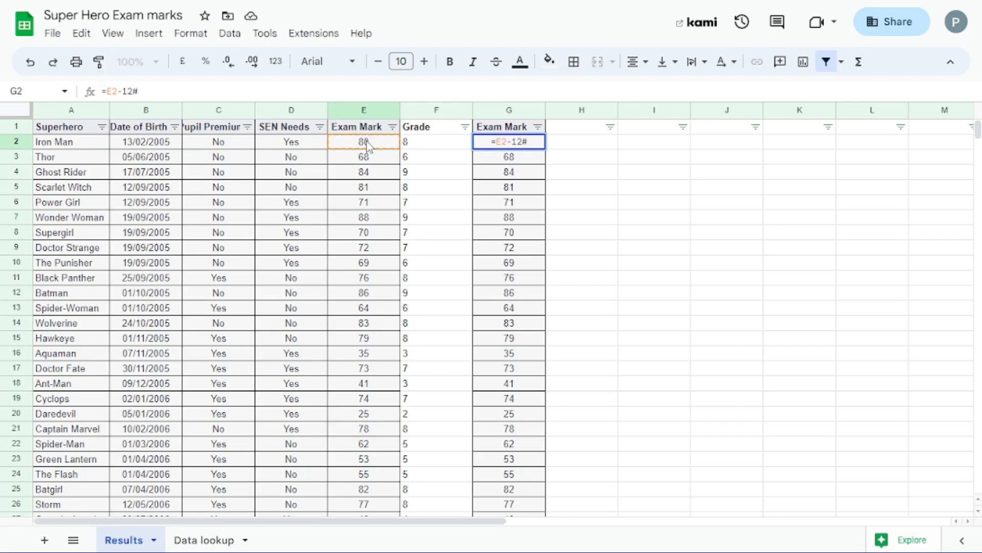
key(Return)
Copy the formula in G2 down the copied Exam Mark column to G30
click(492, 147)
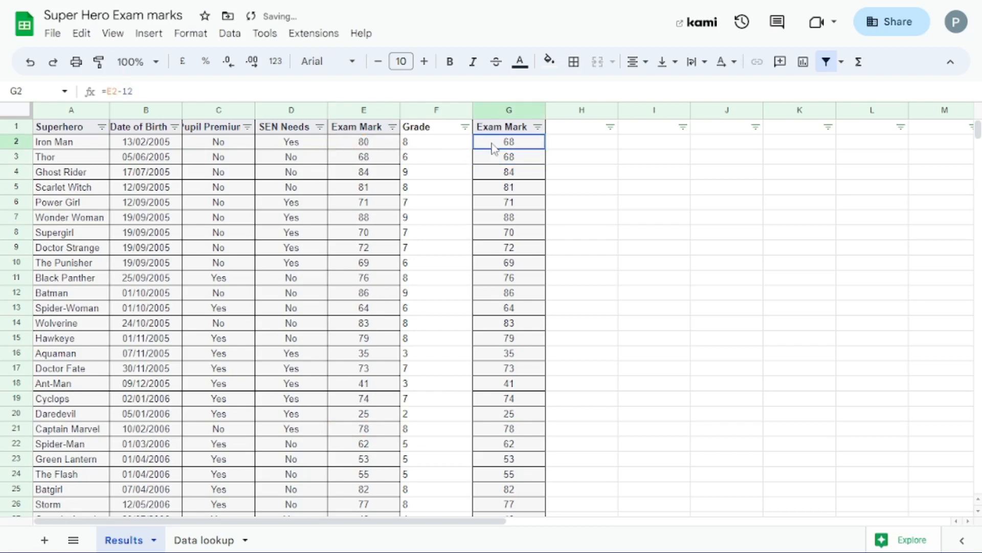
key(ctrl+c)
key(shift+Down)
key(shift+Down)
key(shift+Down)
key(shift+Down)
key(shift+Down)
key(shift+Down)
key(shift+Down)
key(shift+Down)
key(shift+Down)
key(shift+Down)
key(shift+Down)
key(shift+Down)
key(shift+Down)
key(shift+Down)
key(shift+Down)
key(shift+Down)
key(shift+Down)
key(shift+Down)
key(shift+Down)
key(shift+Down)
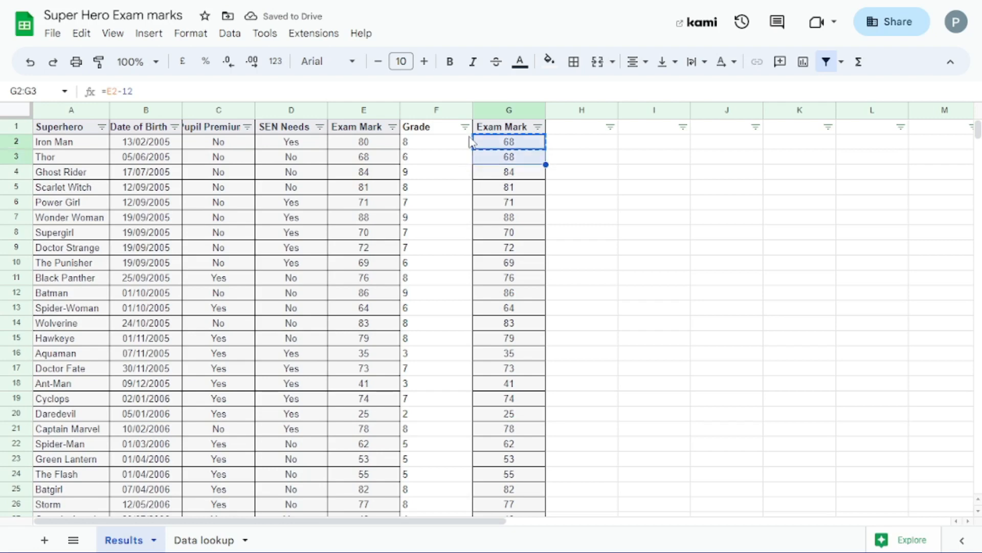
key(shift+Up)
key(shift+Up)
key(shift+Up)
key(shift+Up)
key(shift+Up)
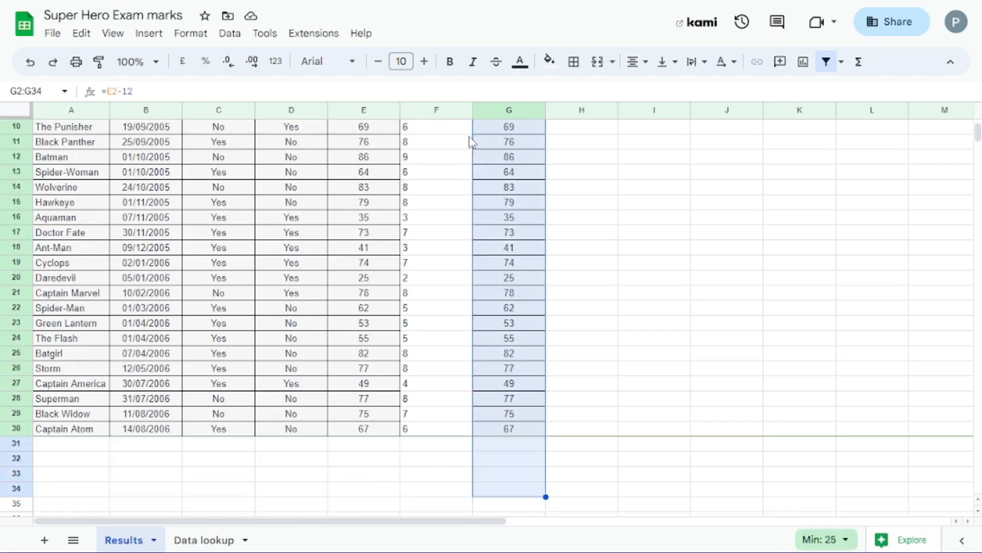
key(ctrl+v)
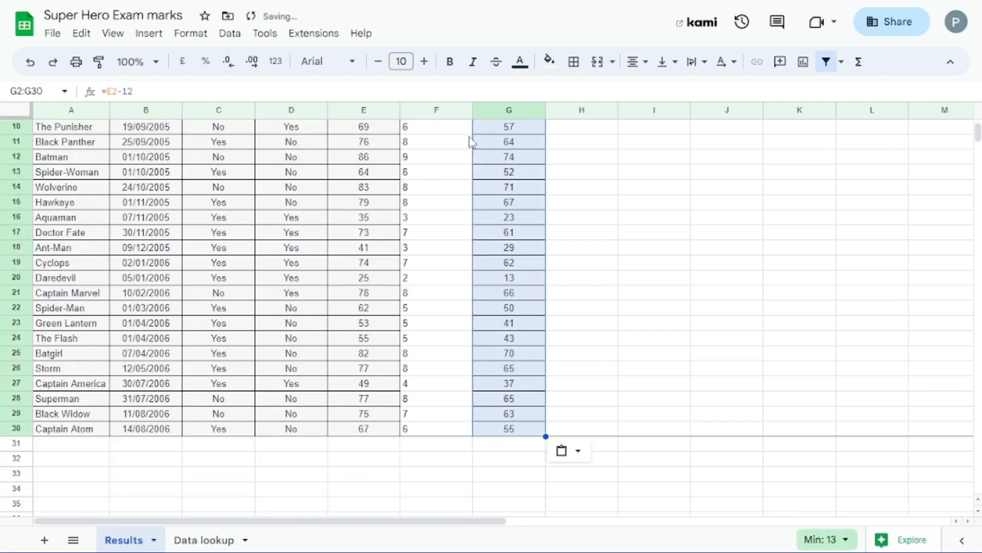
scroll(588, 163, up, 3)
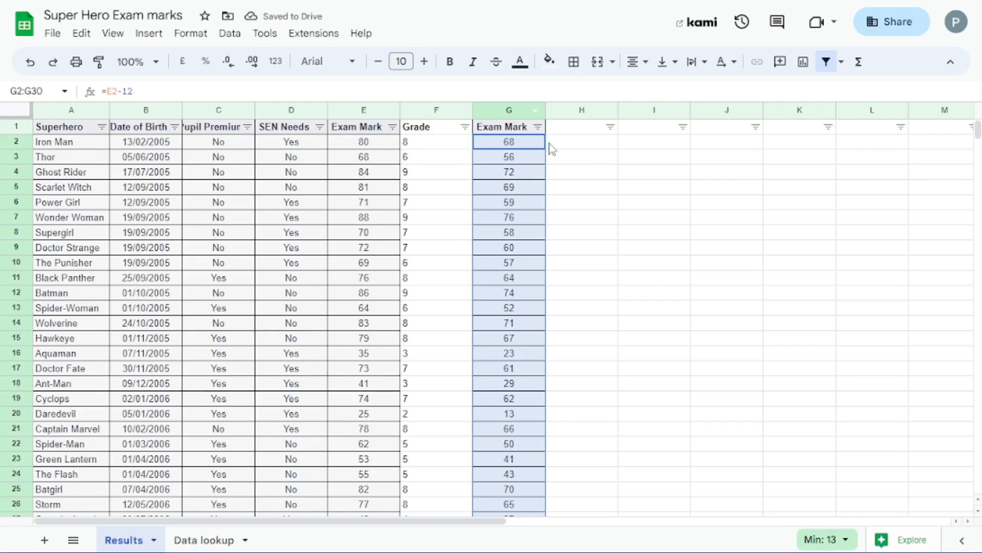
Copy Iron Man's grade formula from F2 into H2 so that it looks up the mark in G2
click(570, 146)
click(435, 144)
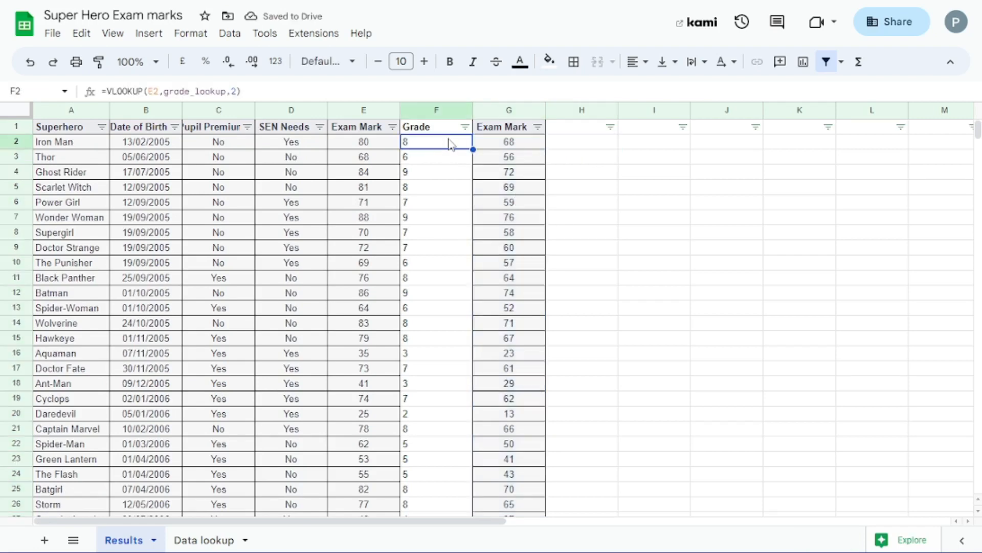
key(ctrl+c)
click(575, 144)
key(ctrl+v)
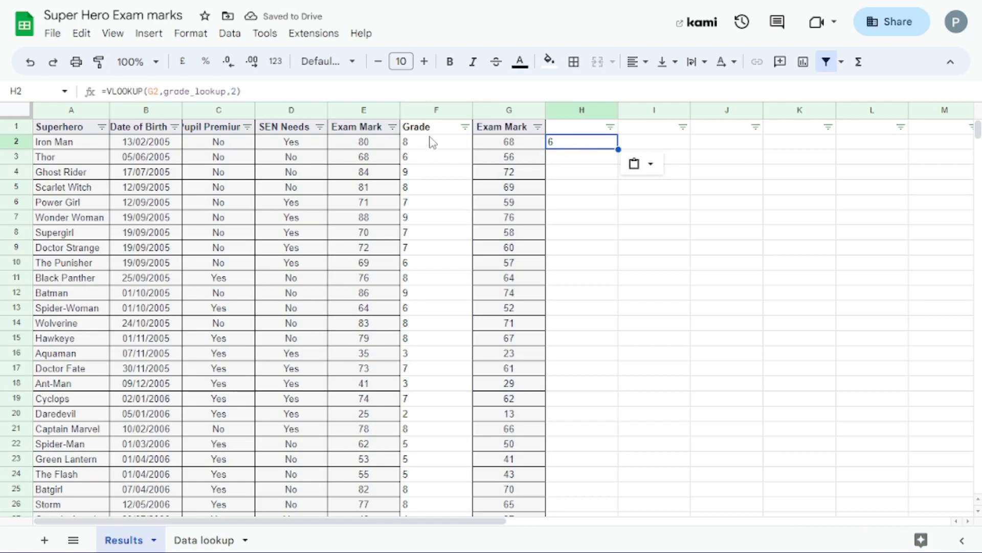
Copy the whole Grade column with its header, F1:F30, into column H starting at H1
drag(432, 128, 437, 476)
key(ctrl+c)
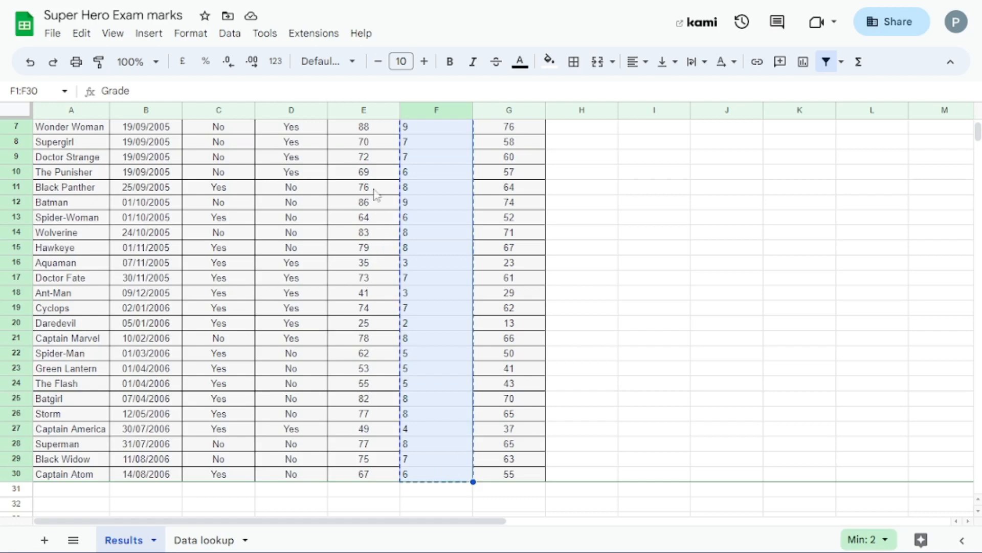
scroll(596, 158, up, 2)
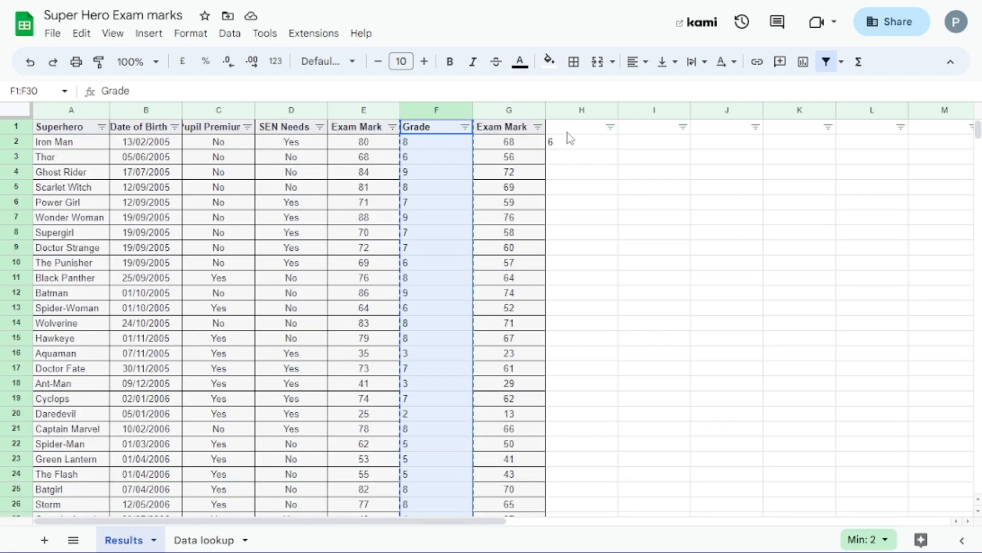
click(569, 129)
key(ctrl+v)
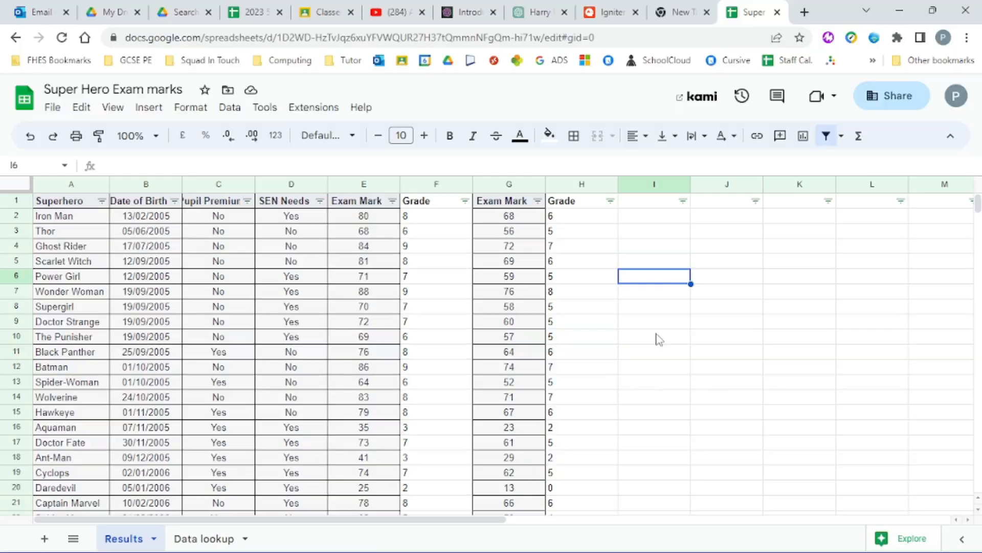
Delete columns G and H containing the copied Exam Mark and Grade data
drag(508, 184, 571, 182)
right_click(573, 183)
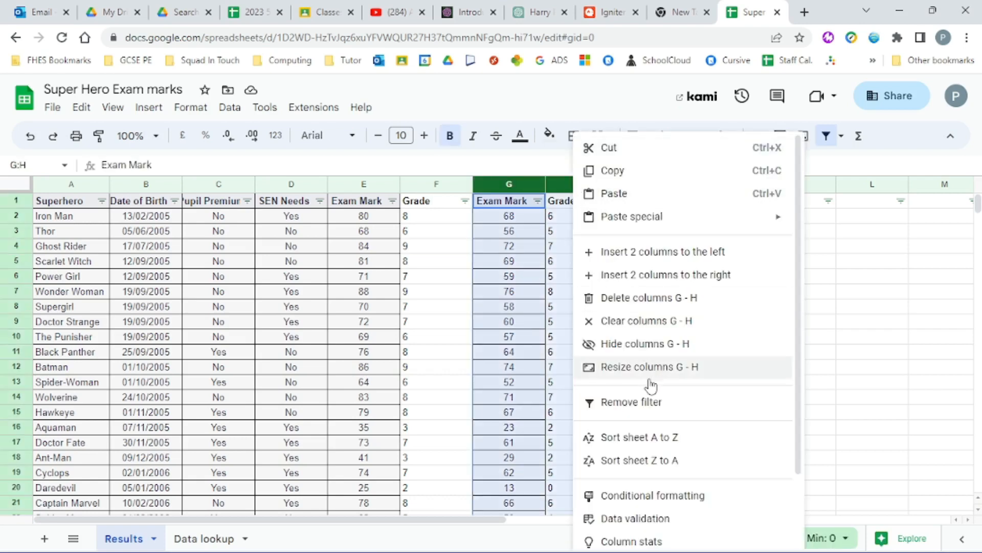
click(659, 299)
Centre the Grade column cells F1:F30 horizontally and apply borders to all of them
scroll(460, 389, down, 5)
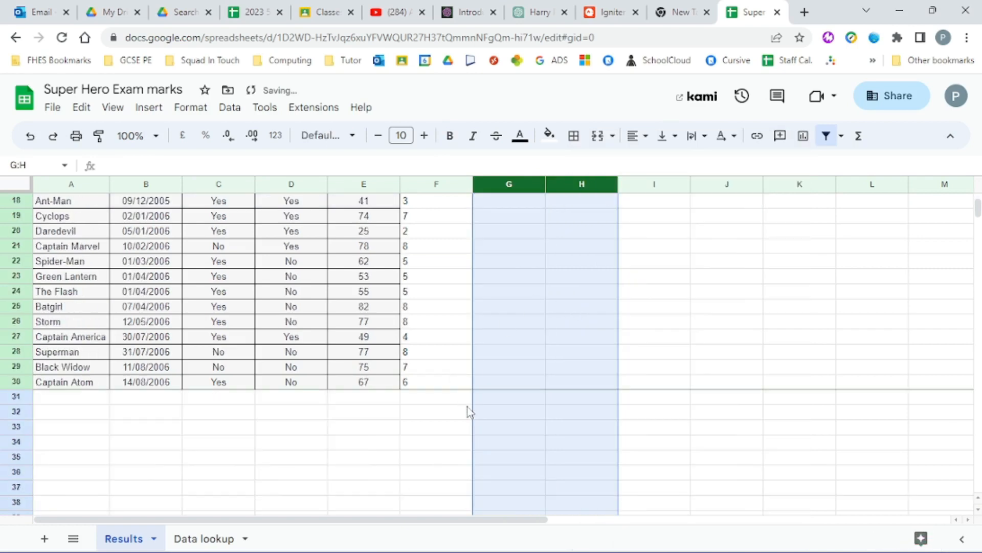
drag(449, 387, 428, 207)
click(635, 136)
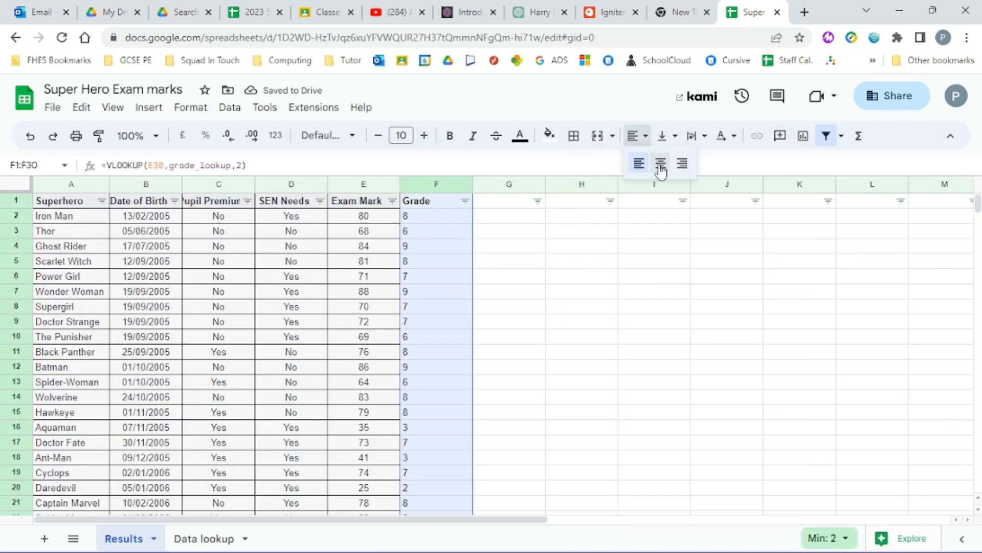
click(661, 164)
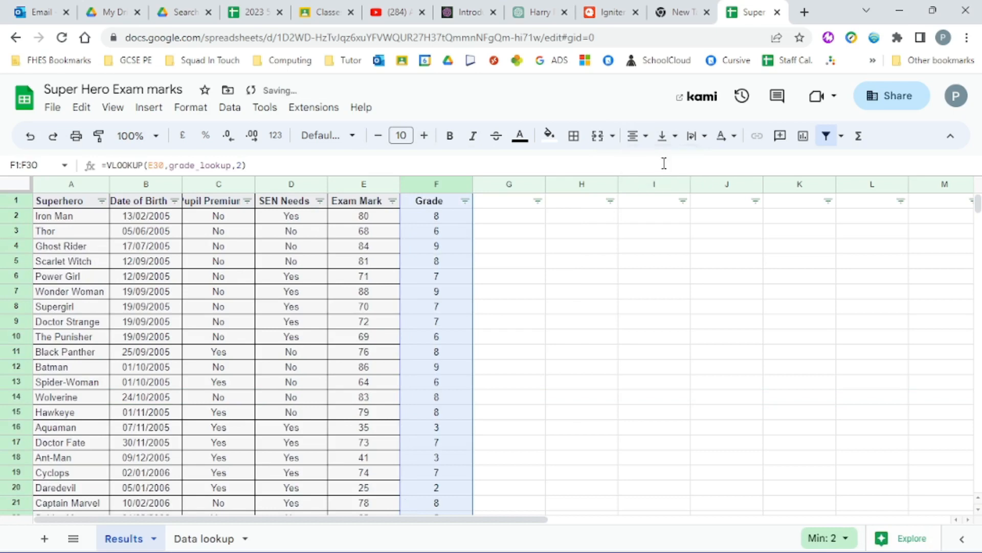
click(574, 136)
click(581, 167)
click(508, 246)
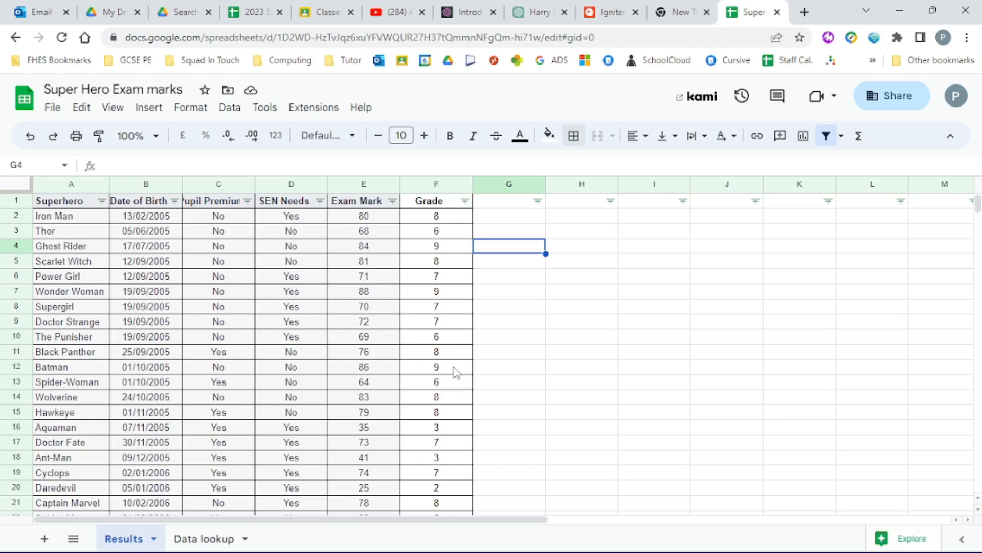
Insert one blank column directly before the Grade column
click(426, 186)
right_click(426, 185)
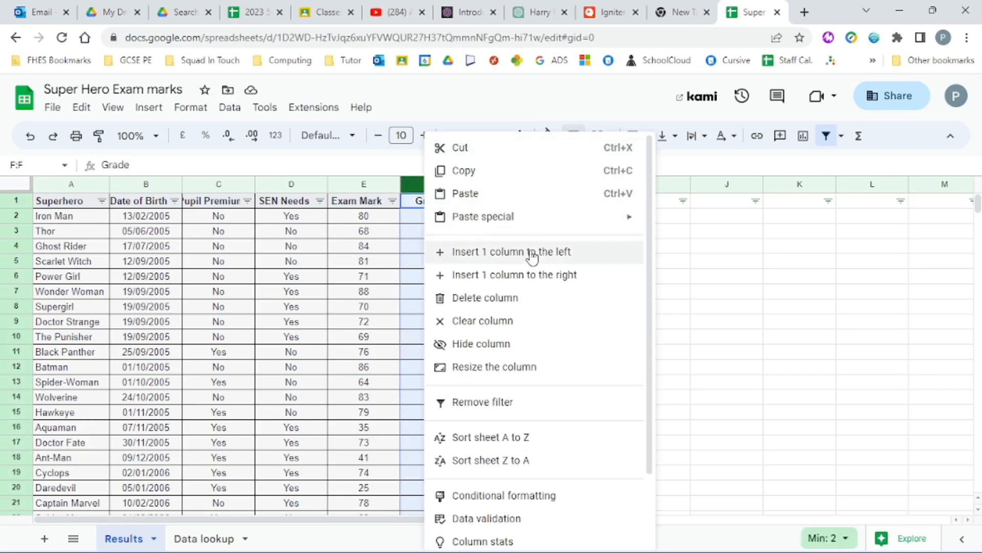
click(409, 185)
right_click(410, 185)
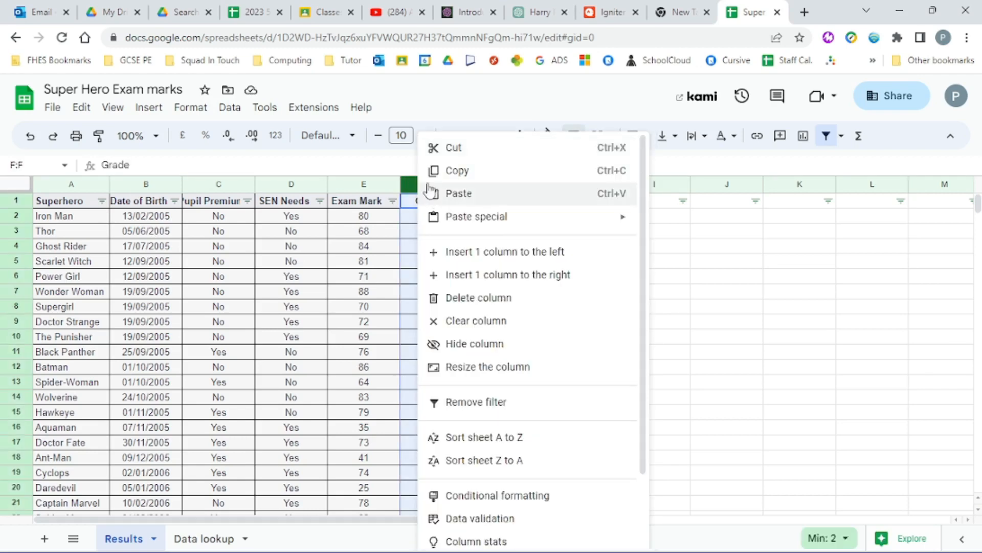
click(521, 259)
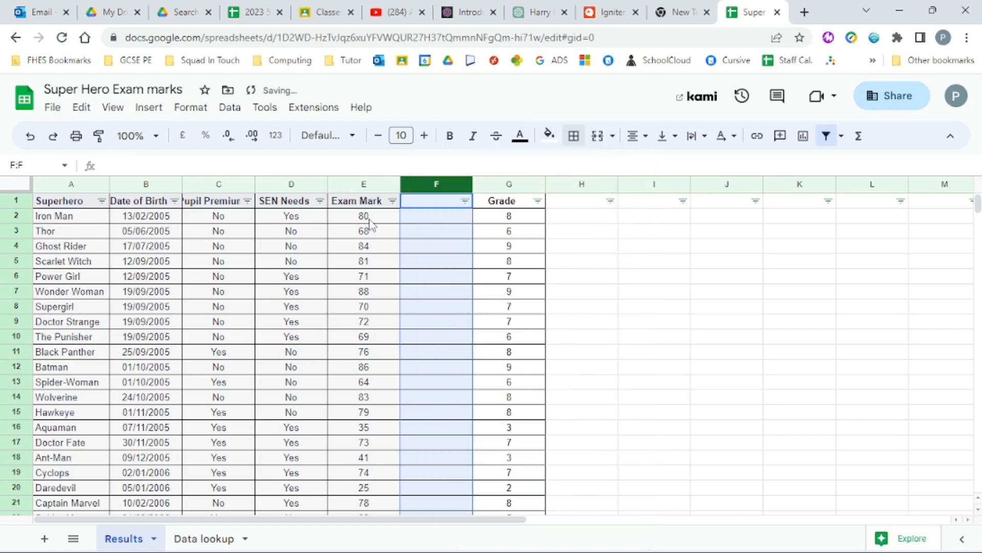
Enter the header Exam % in F1 of the new blank column
scroll(371, 223, down, 5)
scroll(379, 401, up, 2)
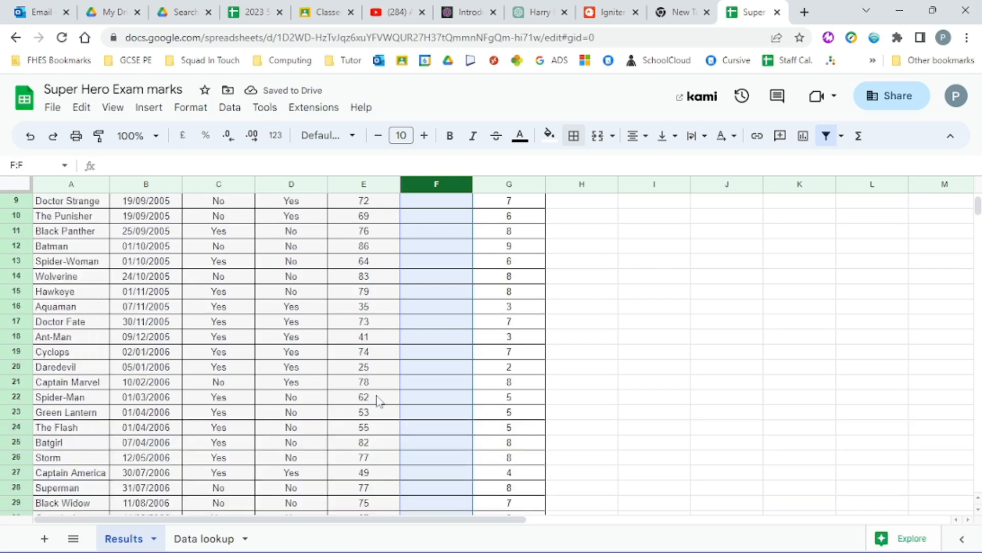
scroll(378, 401, up, 3)
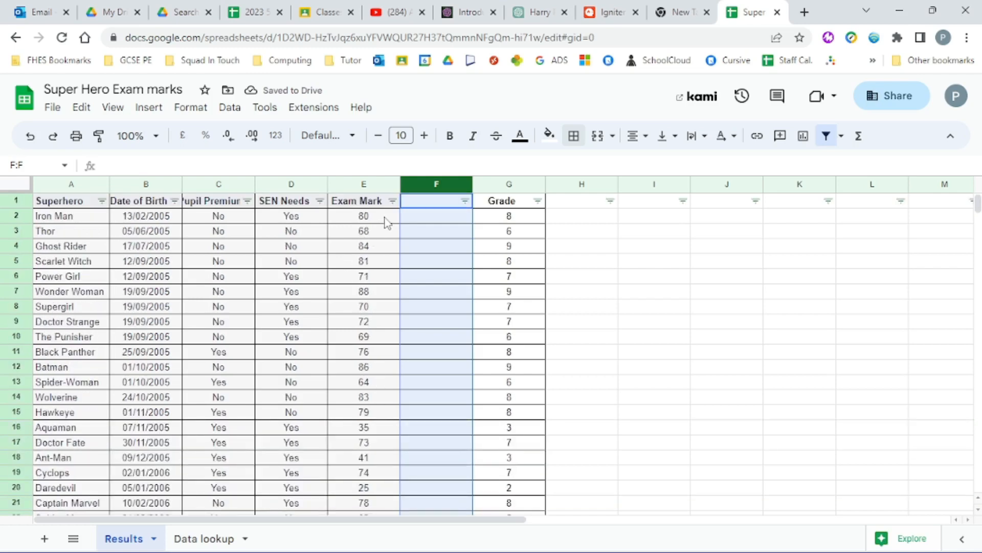
click(423, 204)
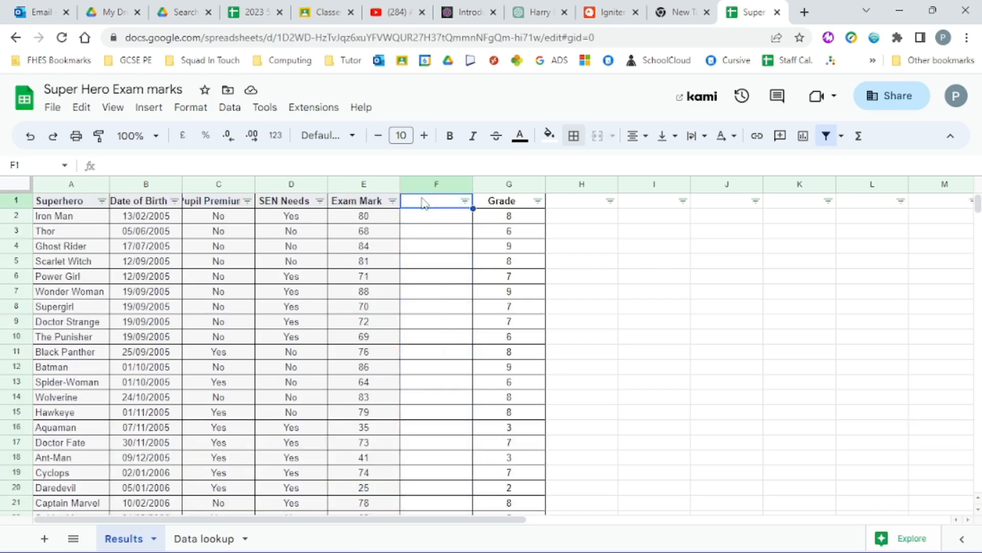
text(Ex)
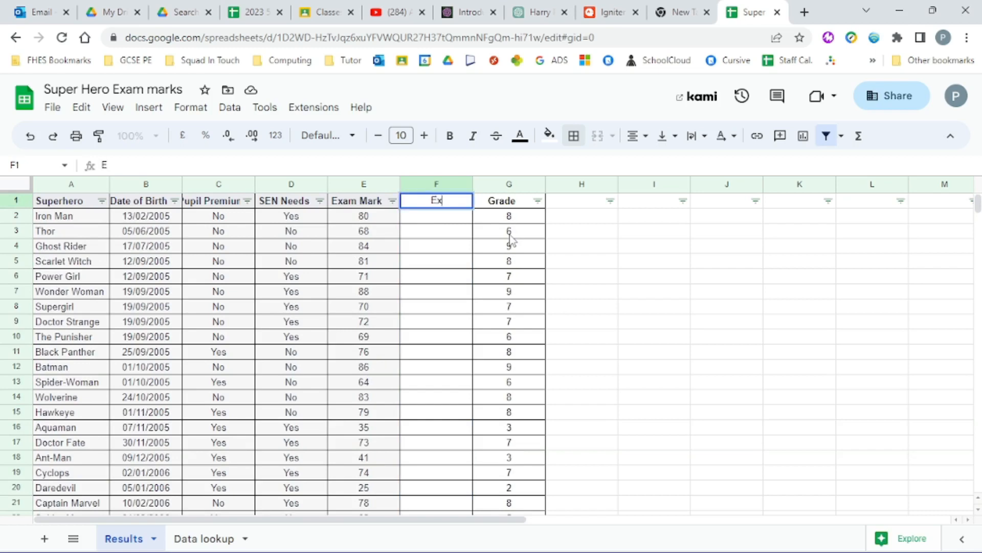
text(am %)
key(Return)
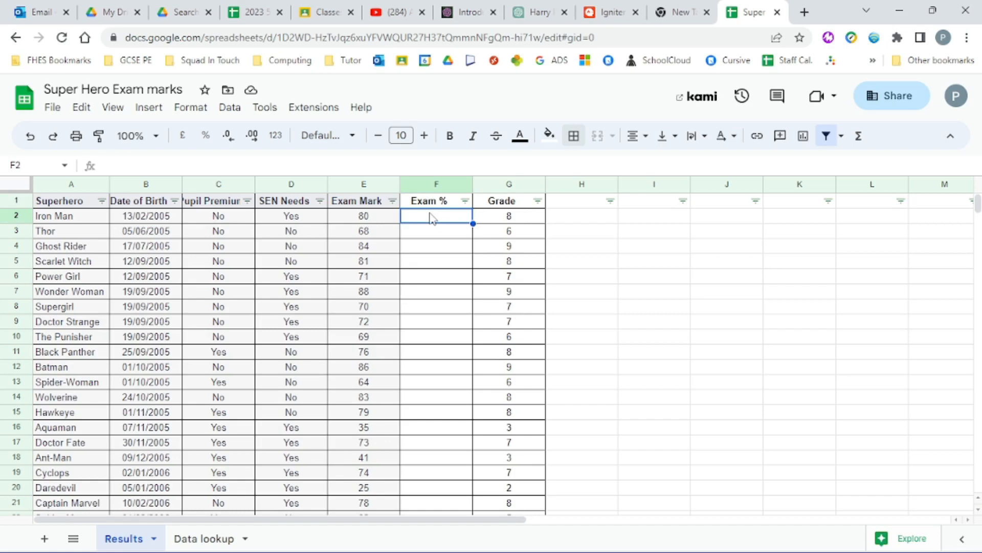
Enter the formula =E2/90*100 in F2 to calculate Iron Man's exam percentage from the exam mark
text(=)
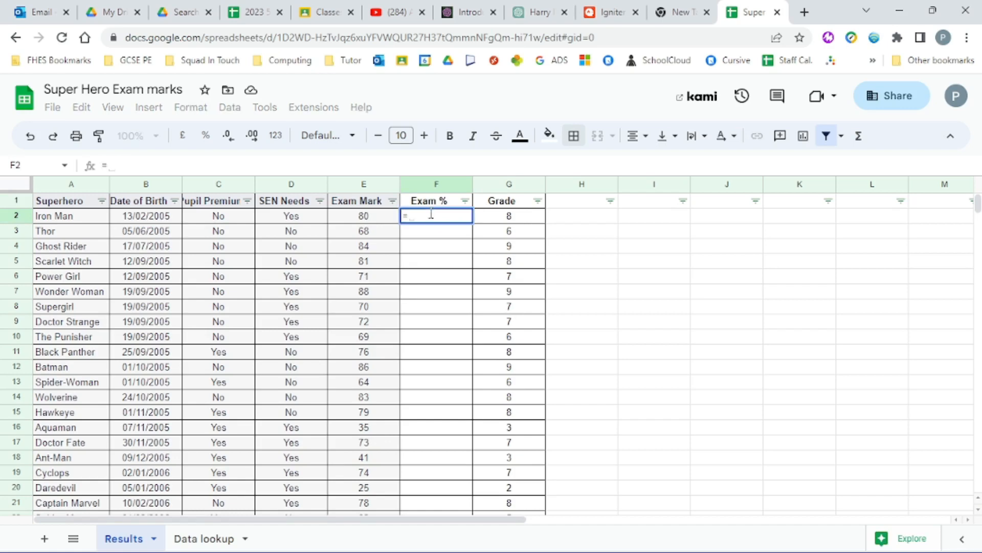
click(363, 222)
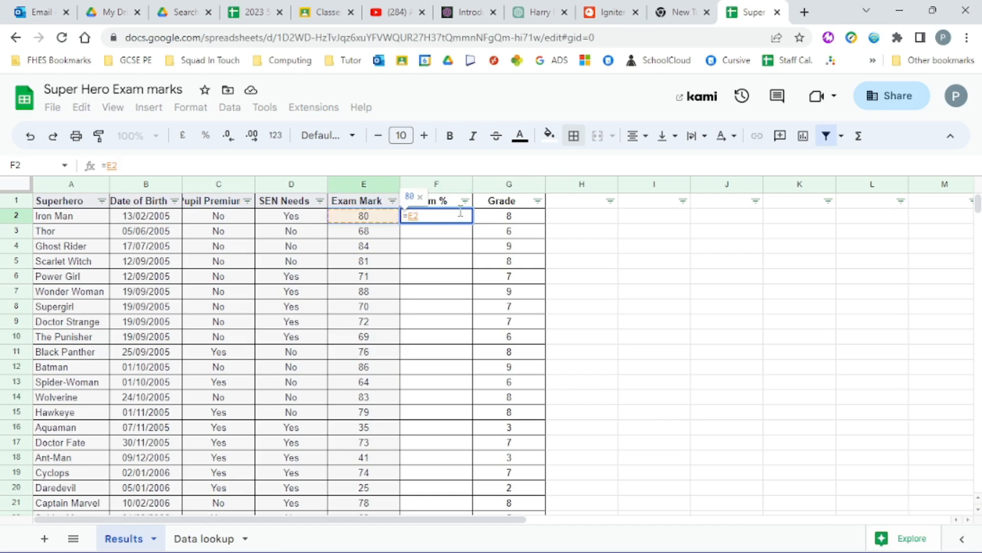
text(/)
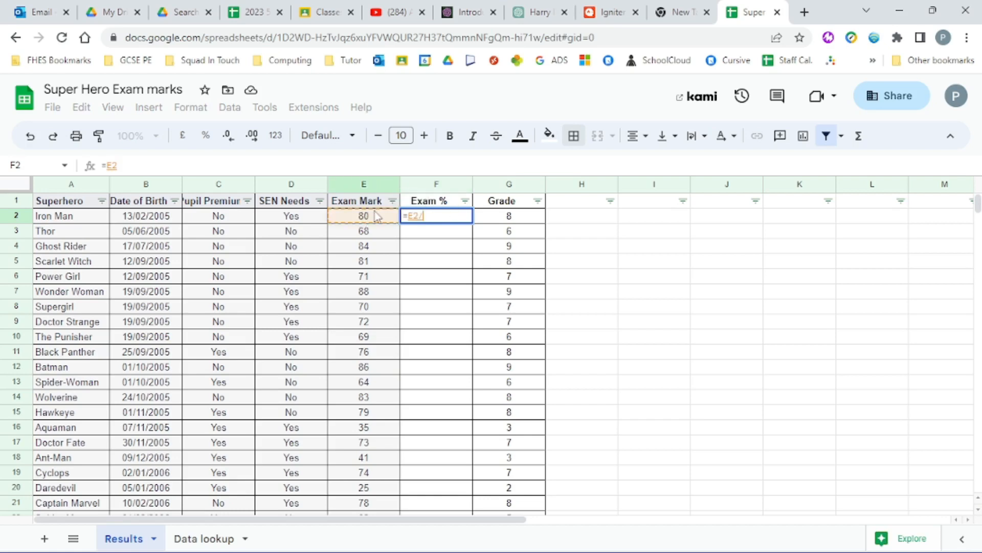
text(90)
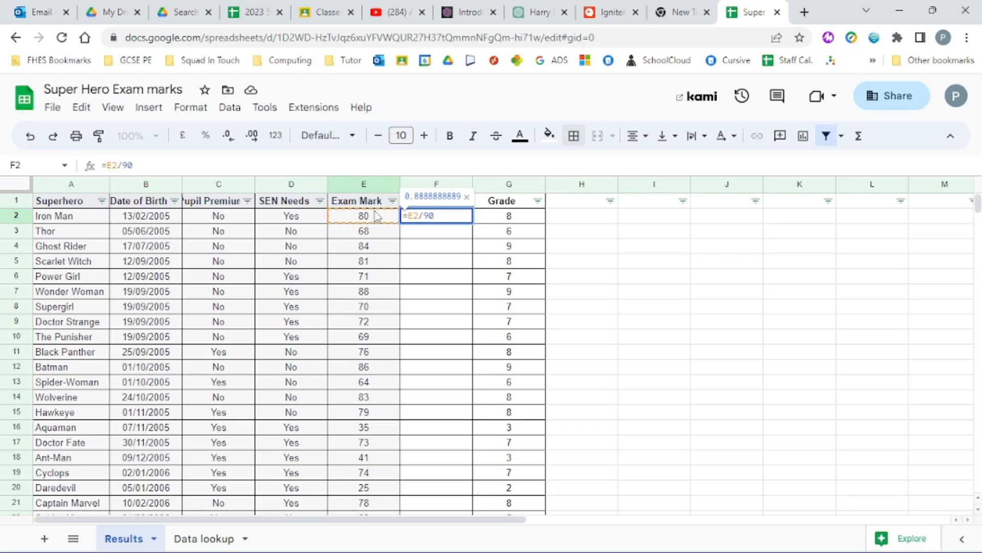
text(*100))
key(Return)
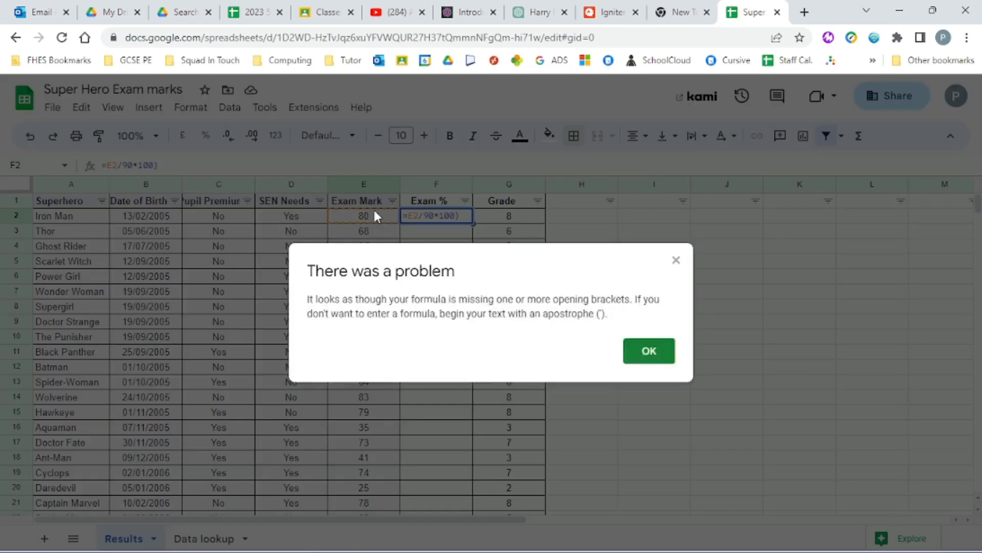
click(646, 353)
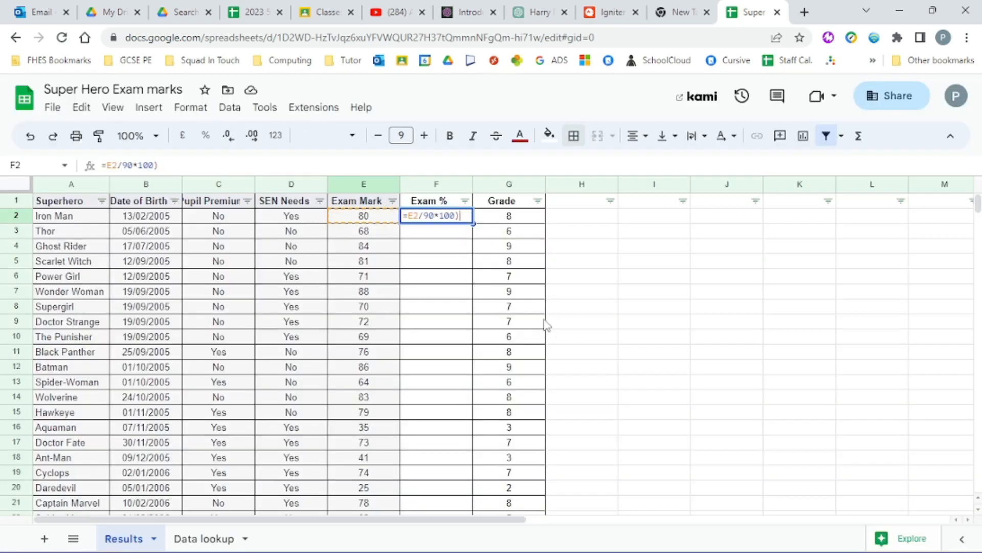
key(Return)
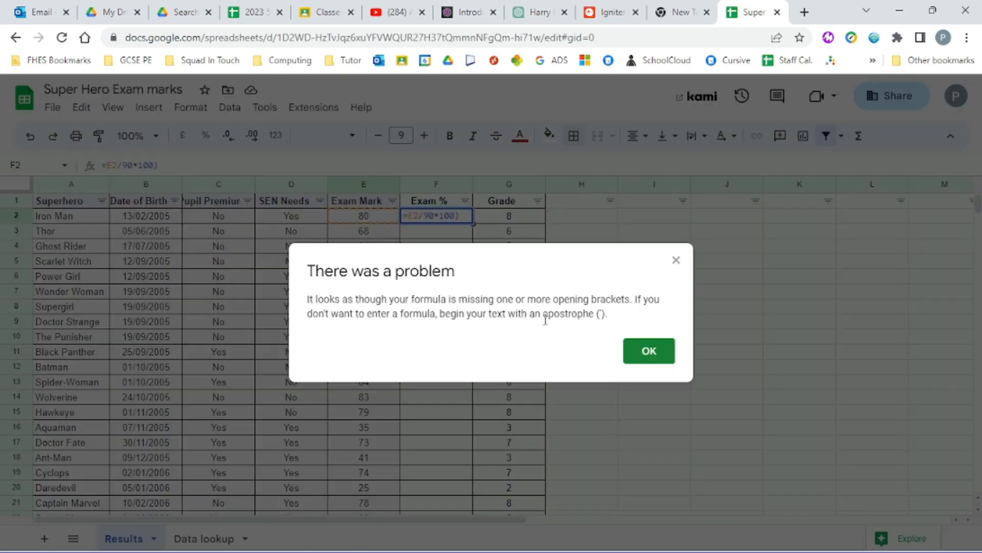
click(649, 351)
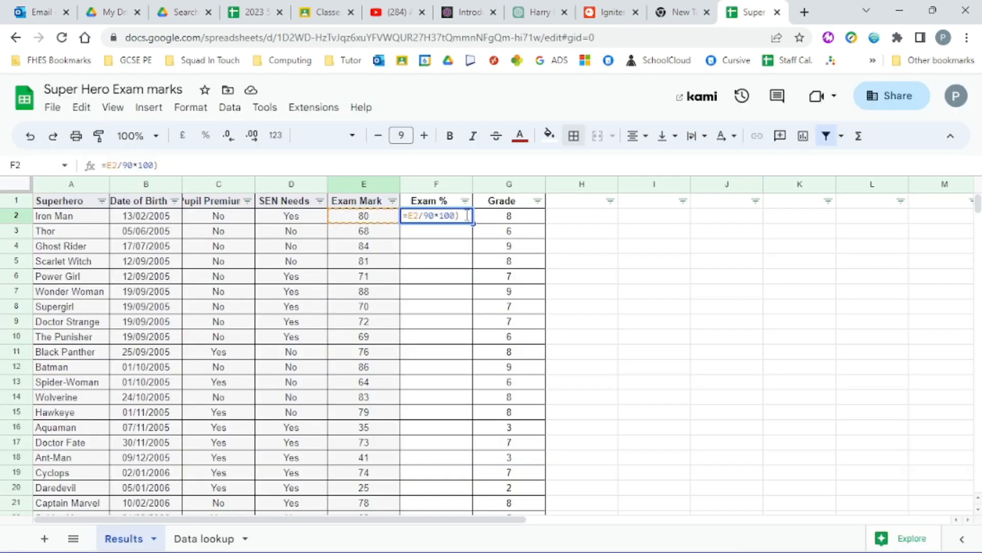
key(BackSpace)
key(Return)
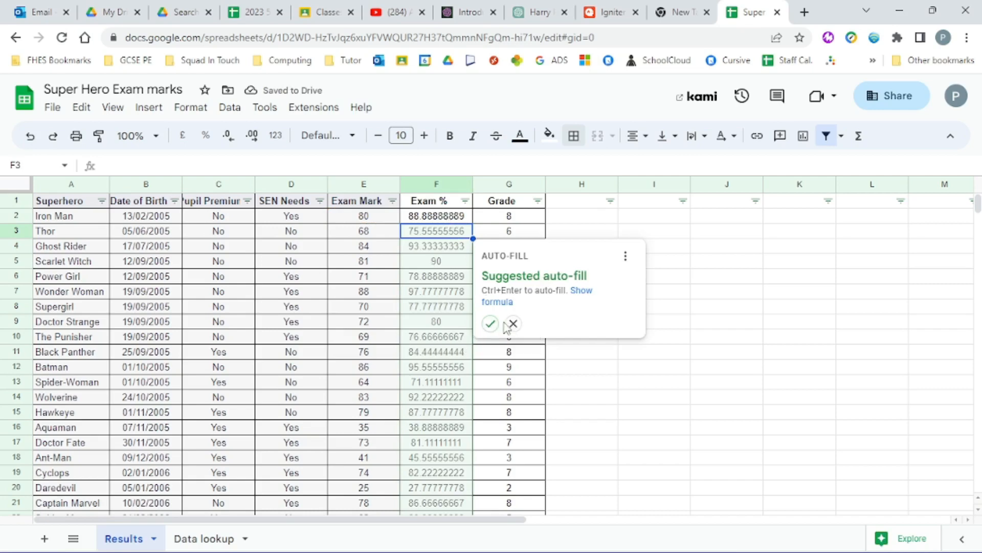
Accept the suggested auto-fill to extend the percentage formula through F3:F30, and check the filled column
click(490, 323)
scroll(454, 344, down, 4)
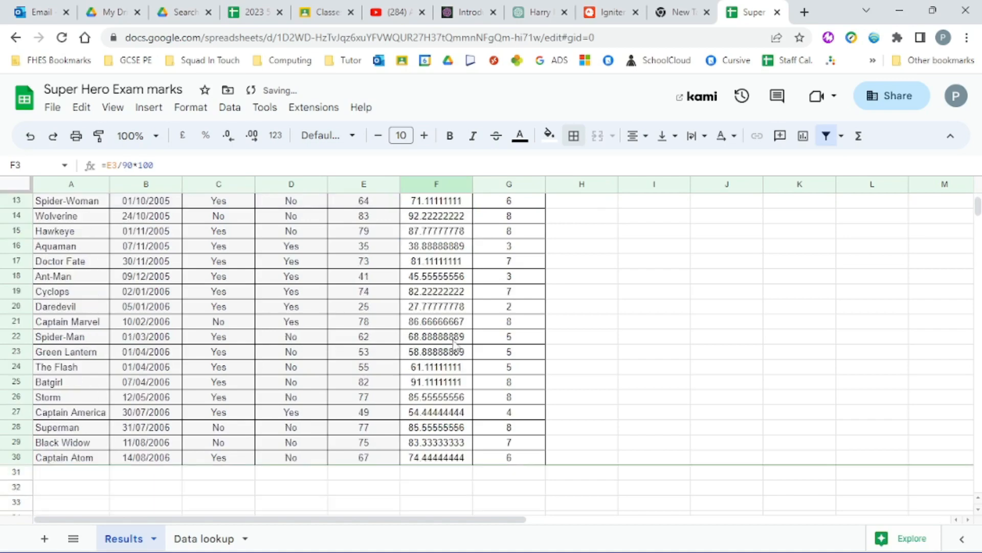
scroll(447, 399, down, 2)
scroll(446, 410, up, 8)
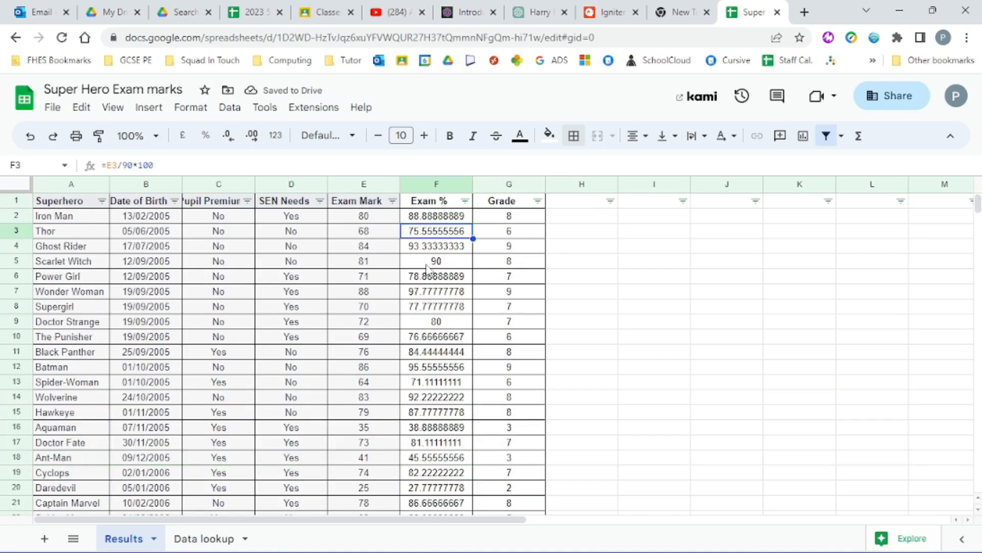
scroll(445, 358, down, 5)
scroll(458, 389, up, 5)
Format the whole Exam % column with the 0.0 number format to show one decimal place
click(436, 185)
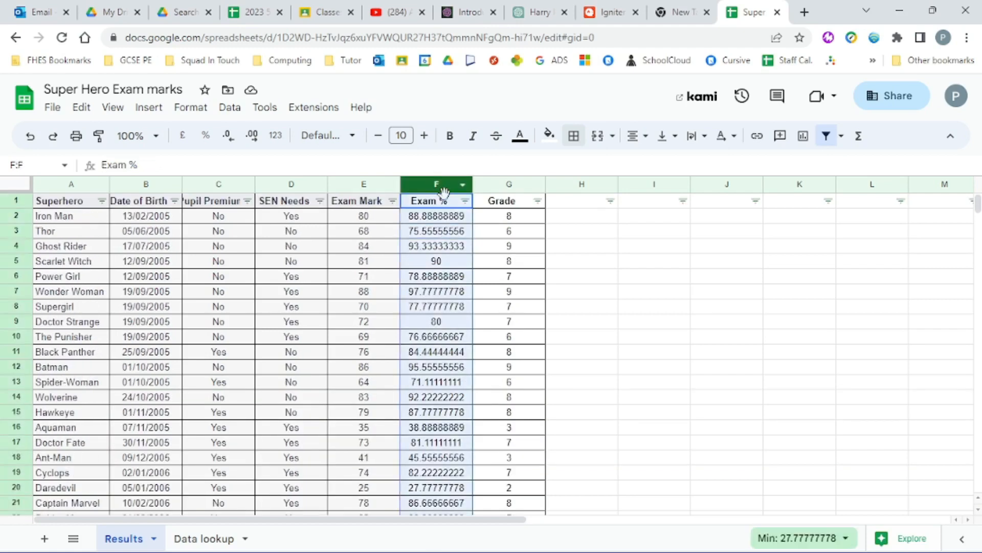
click(200, 108)
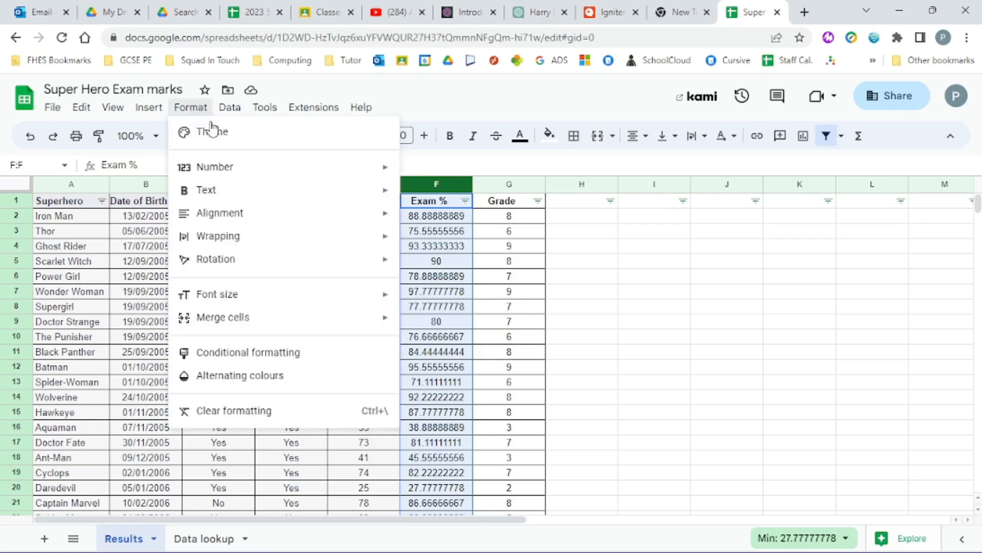
mouse_move(241, 174)
scroll(517, 441, down, 2)
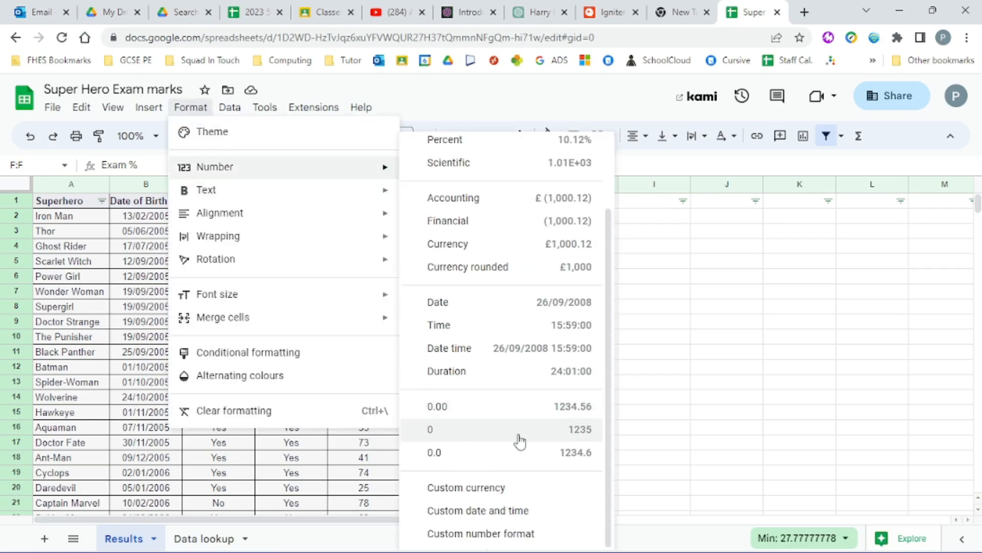
click(448, 454)
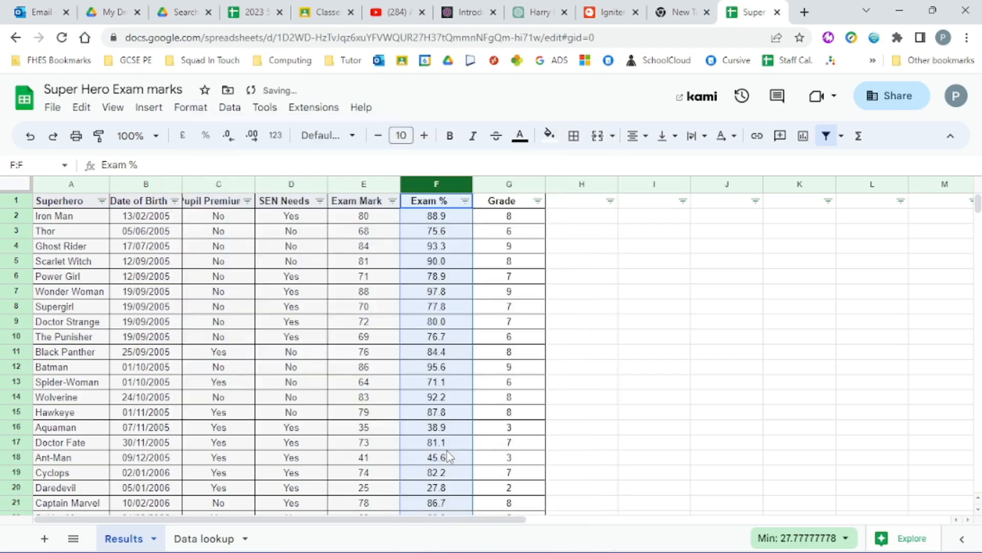
click(457, 246)
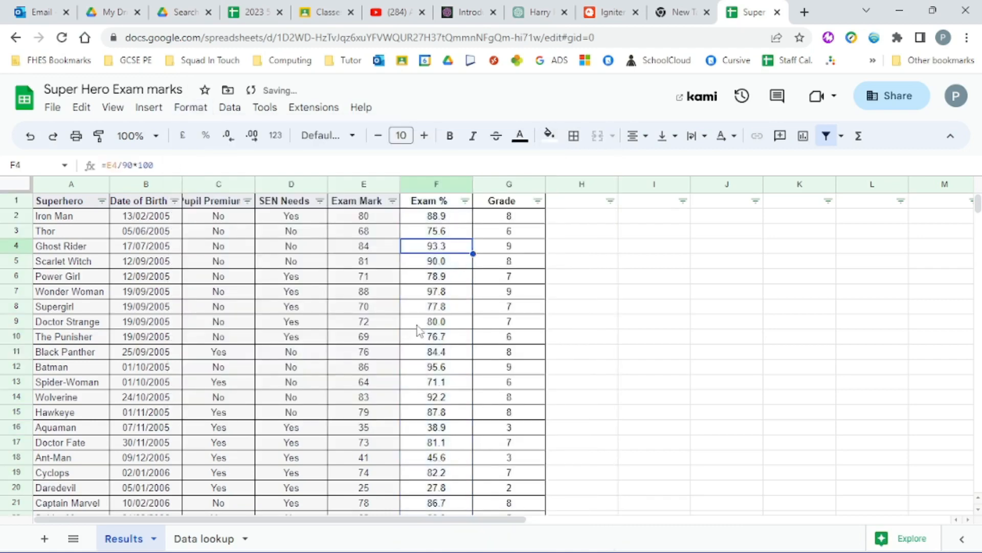
Clear all the existing grade formulas from G2:G30, keeping the Grade header
click(512, 218)
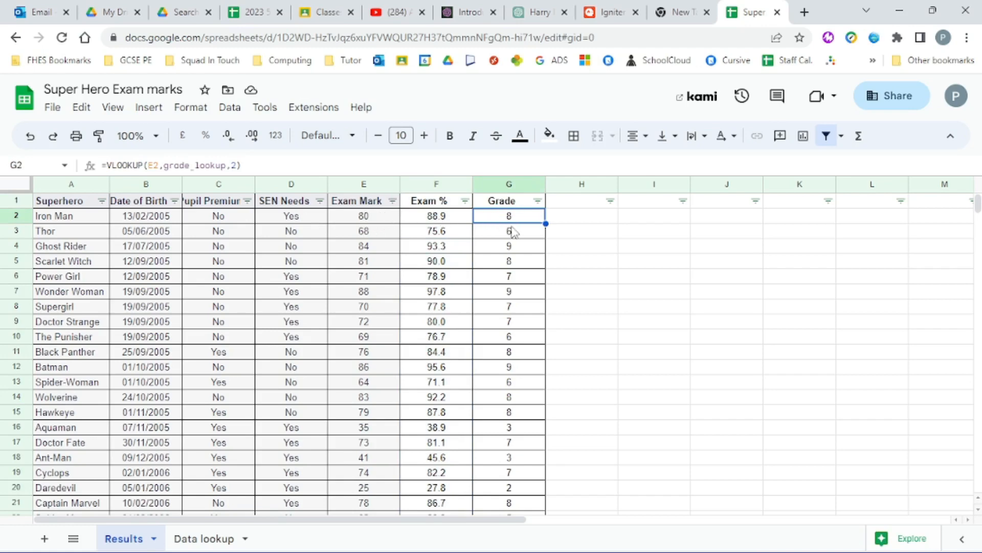
key(Delete)
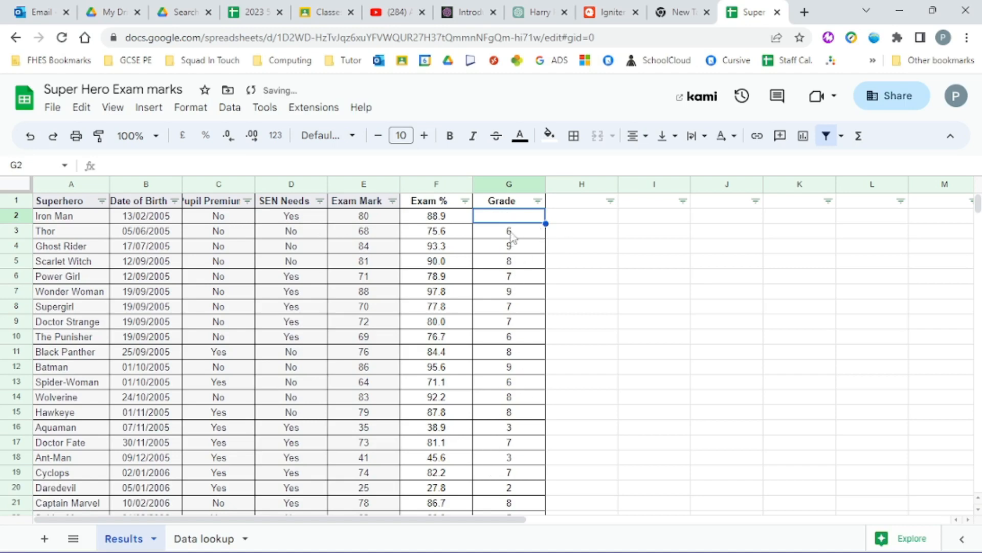
drag(514, 219, 522, 363)
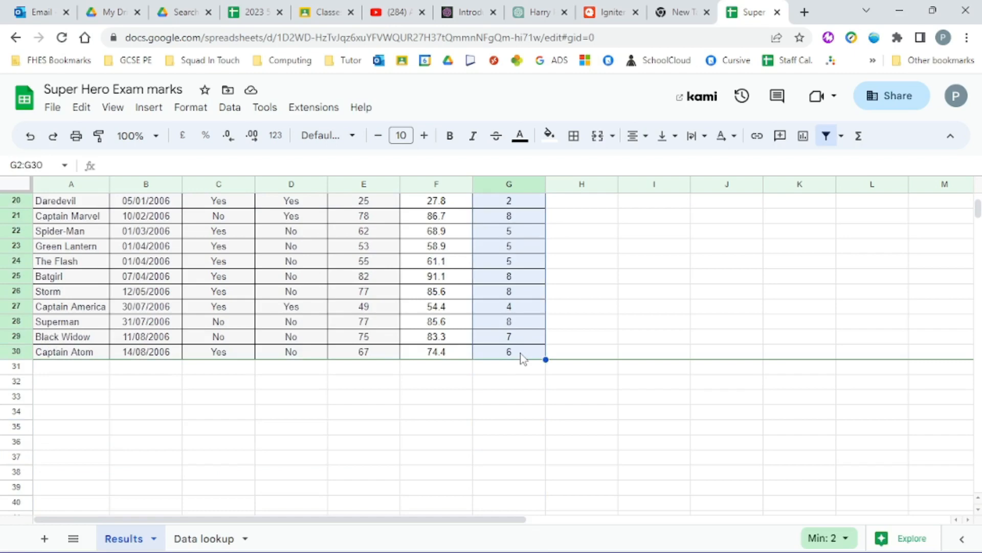
key(Delete)
scroll(525, 327, up, 6)
Enter the formula =vlookup(F2,grade_lookup,2) in G2 to look up Iron Man's grade from the exam percentage
click(510, 219)
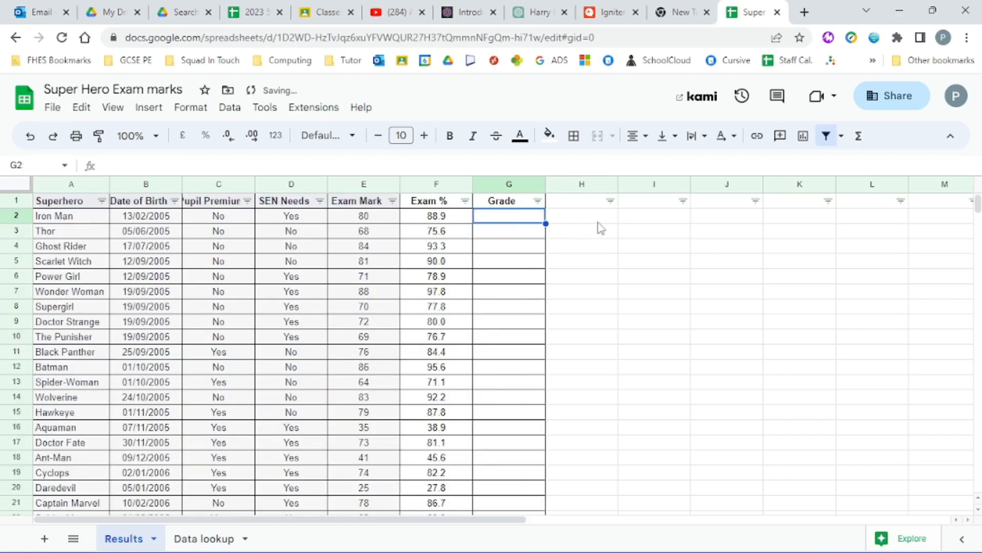
text(=v)
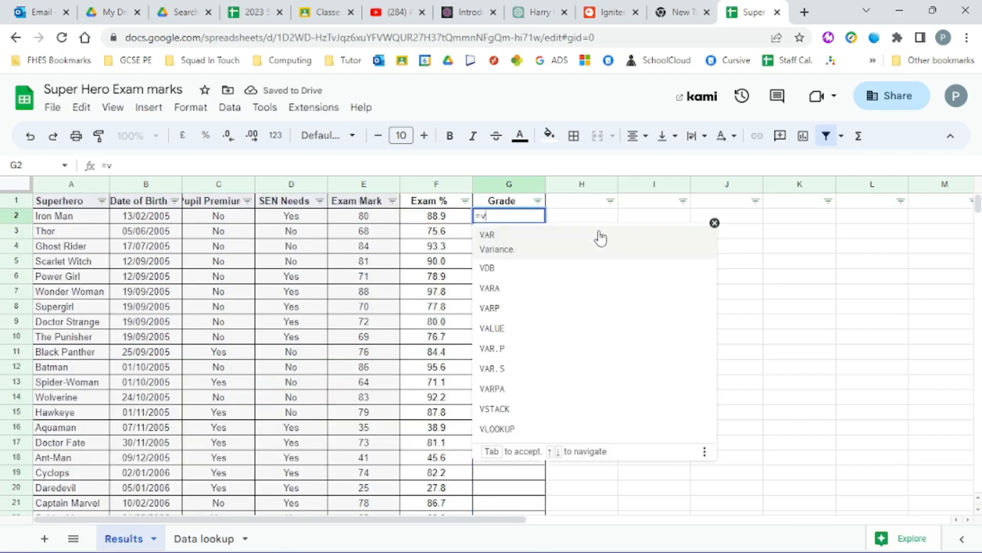
text(lookup()
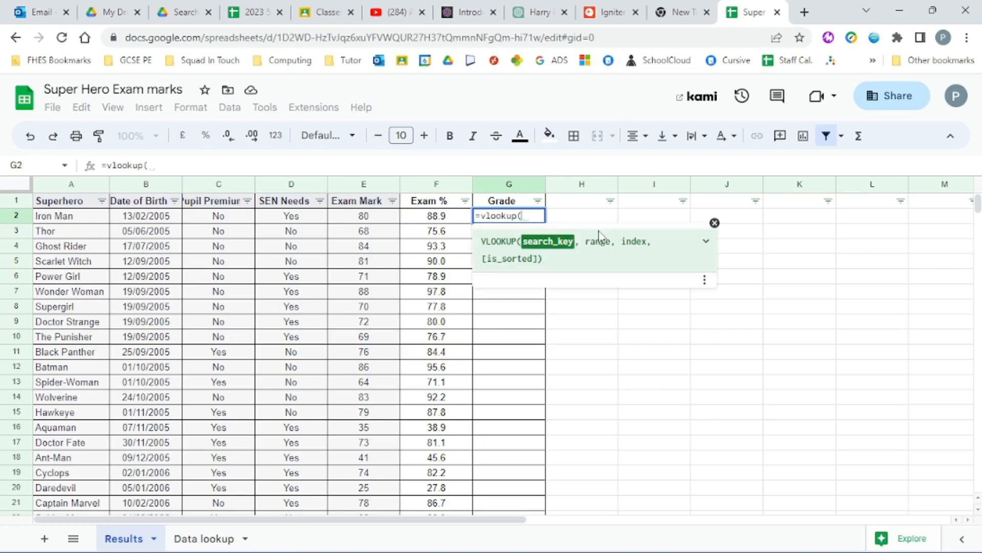
click(439, 217)
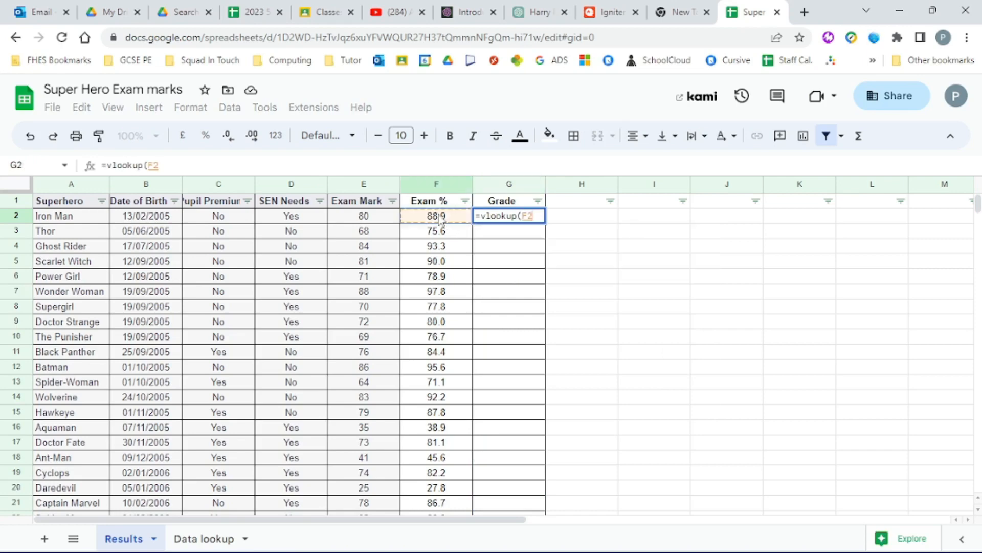
text(,)
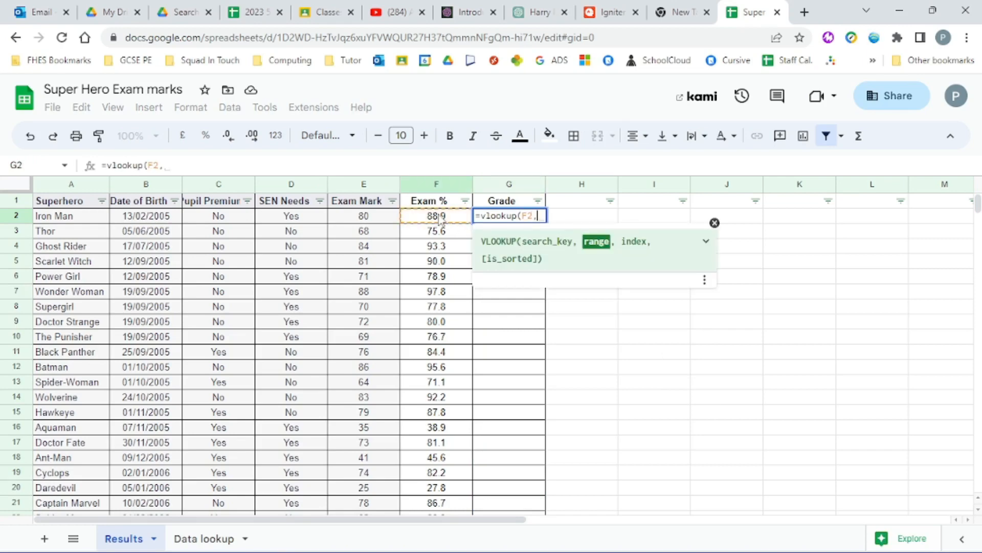
text(grade)
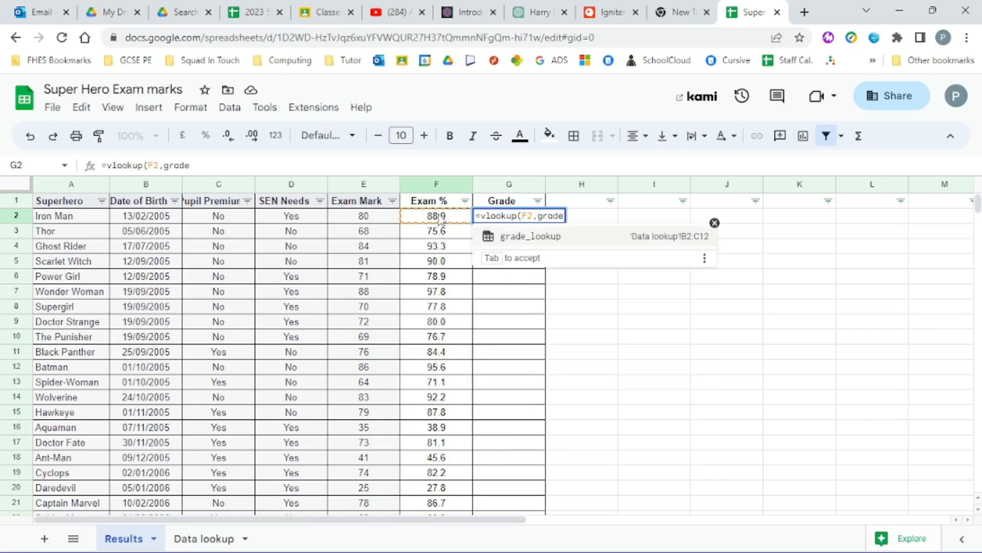
click(552, 238)
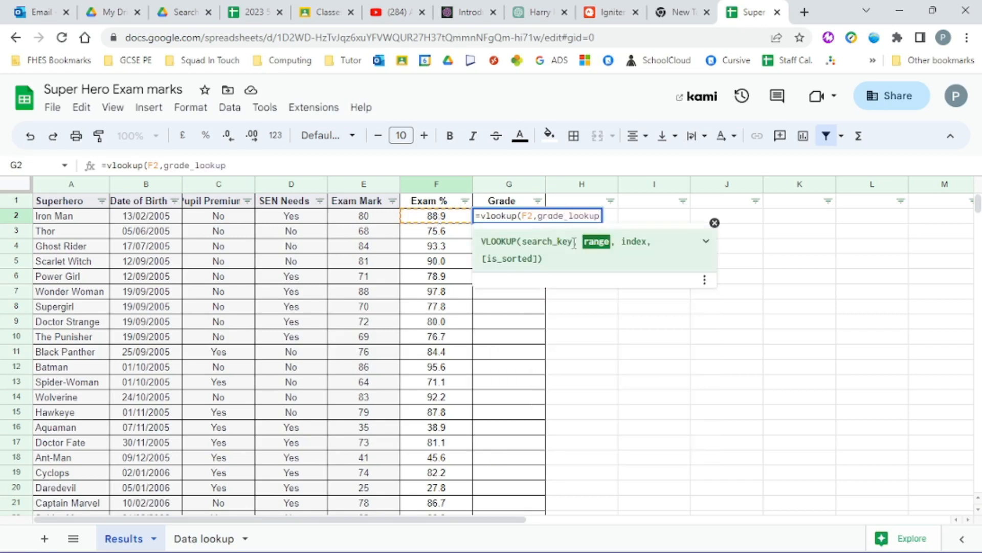
text(,2))
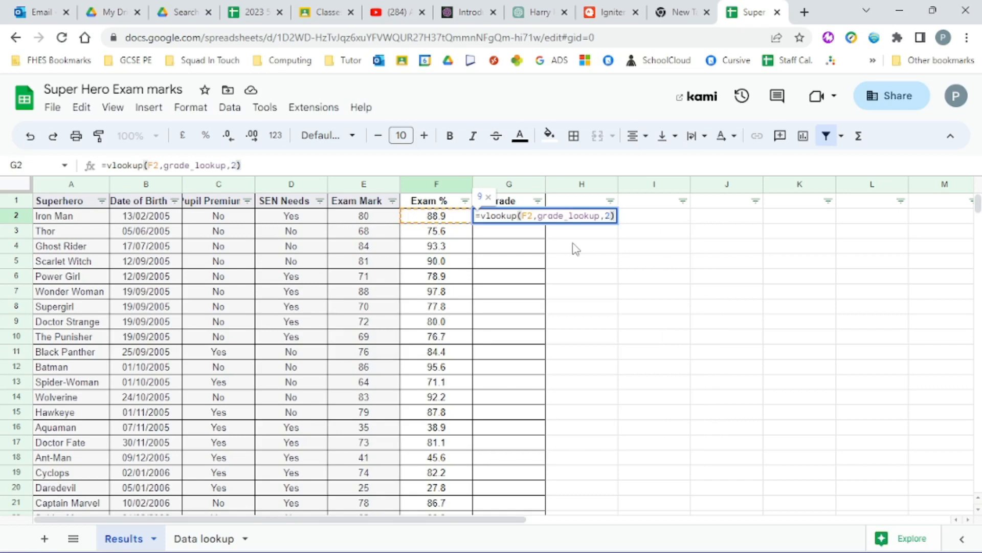
key(Return)
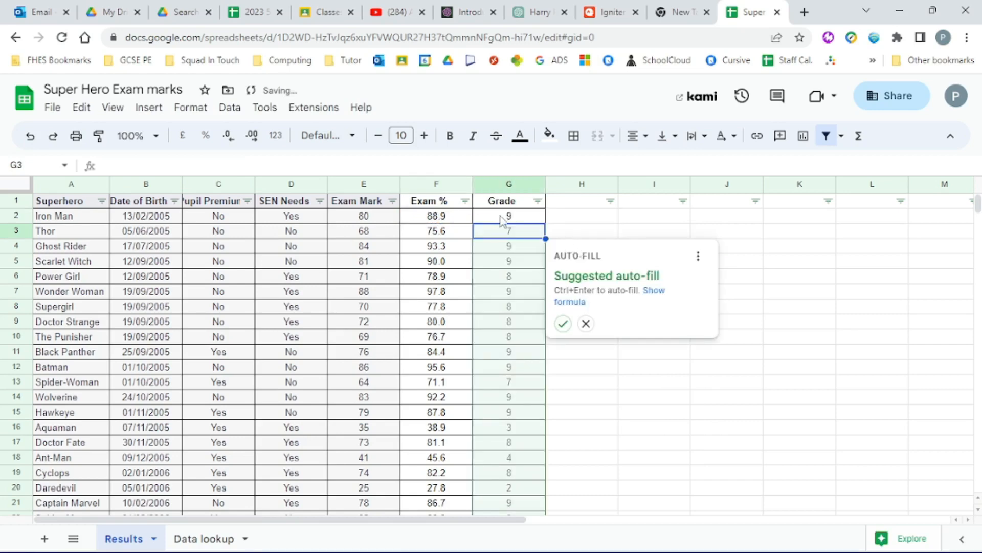
Accept the suggested auto-fill to extend the VLOOKUP grade formula through G3:G30, and check the filled column
click(563, 323)
scroll(522, 426, down, 4)
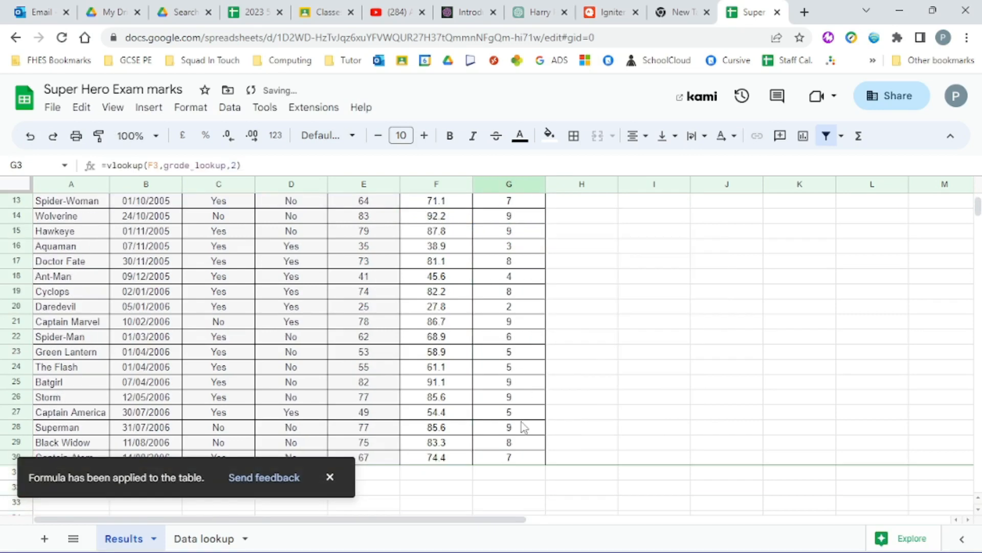
scroll(521, 425, up, 4)
scroll(517, 406, down, 3)
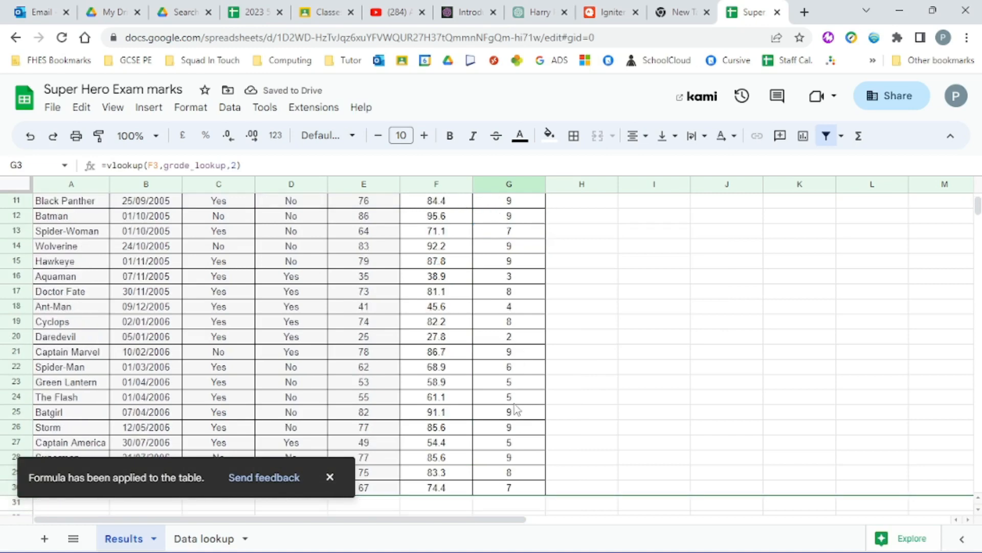
scroll(516, 410, up, 3)
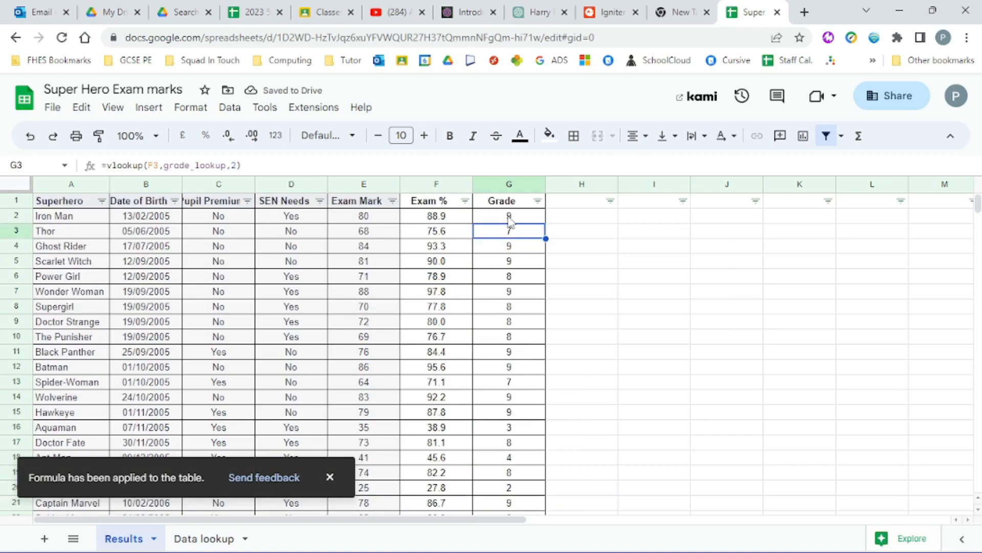
Examine the formulas behind Iron Man's Exam % and Grade cells, and review both columns for all superheroes
click(438, 219)
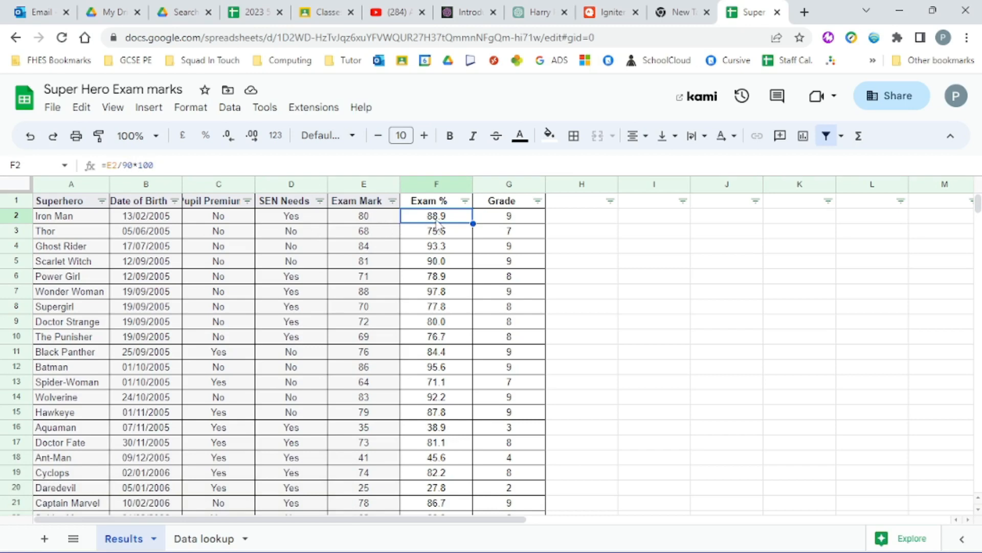
click(518, 221)
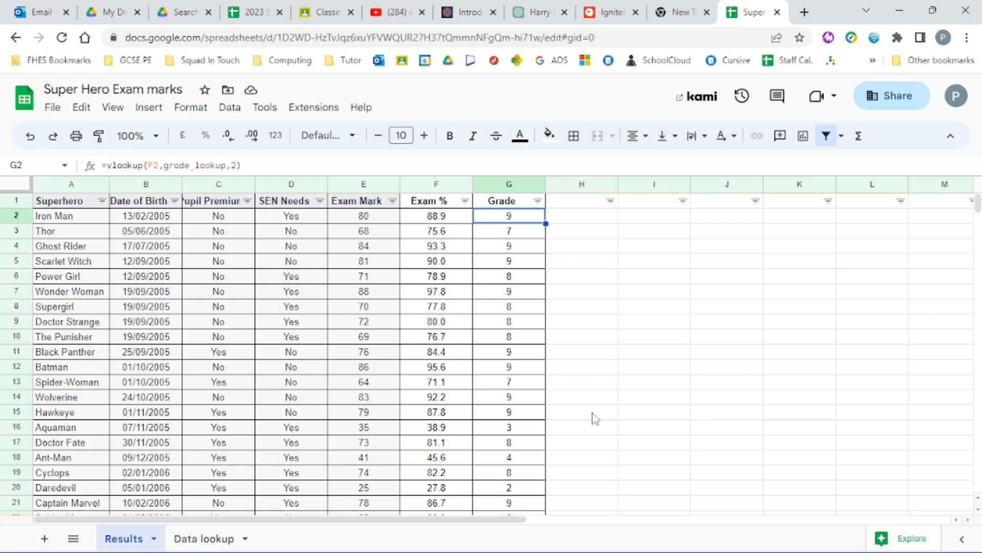
scroll(512, 323, down, 5)
scroll(515, 404, up, 3)
scroll(514, 401, up, 2)
scroll(557, 366, down, 4)
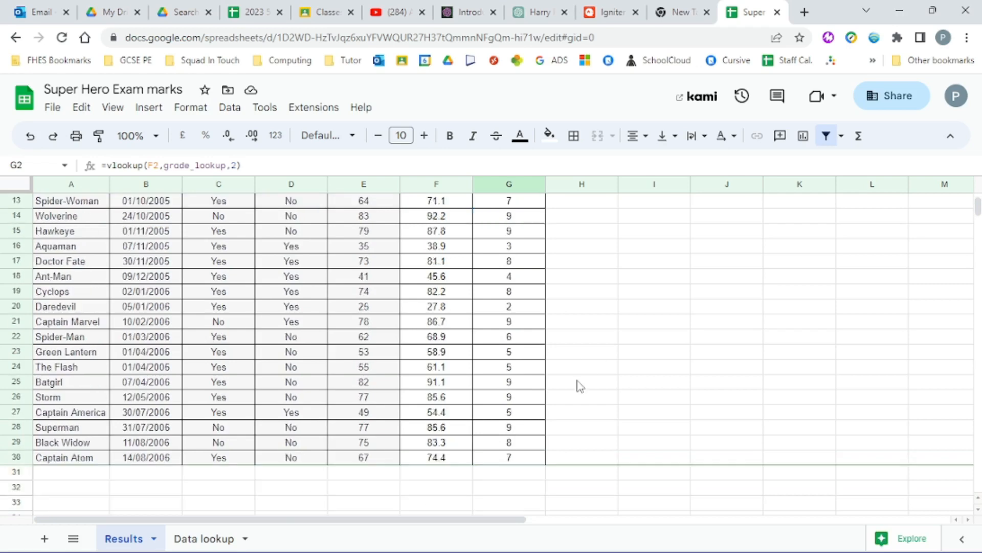
scroll(532, 415, up, 2)
scroll(539, 403, up, 1)
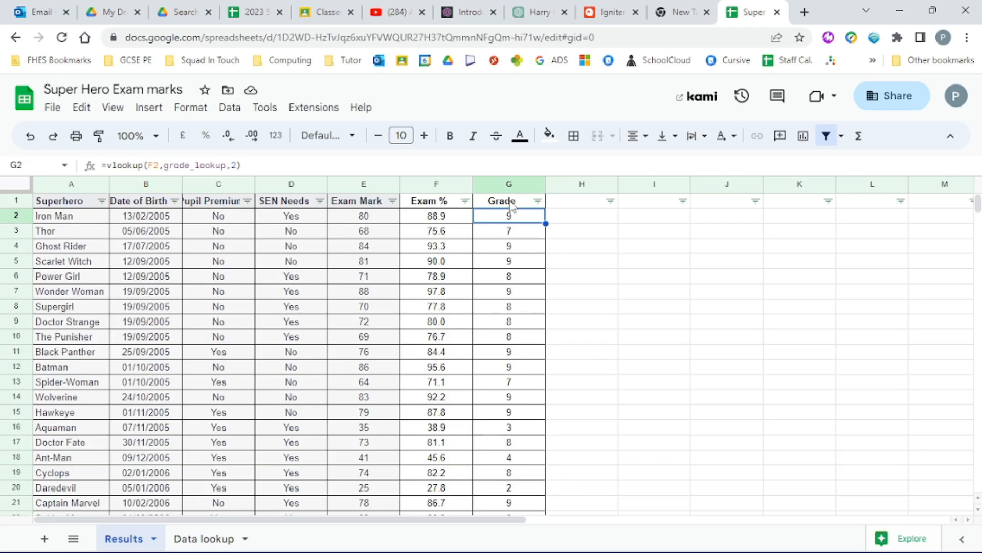
Start a conditional formatting rule on the grades in G2:G30 that applies to values less than 4
drag(512, 204, 532, 507)
scroll(534, 498, down, 5)
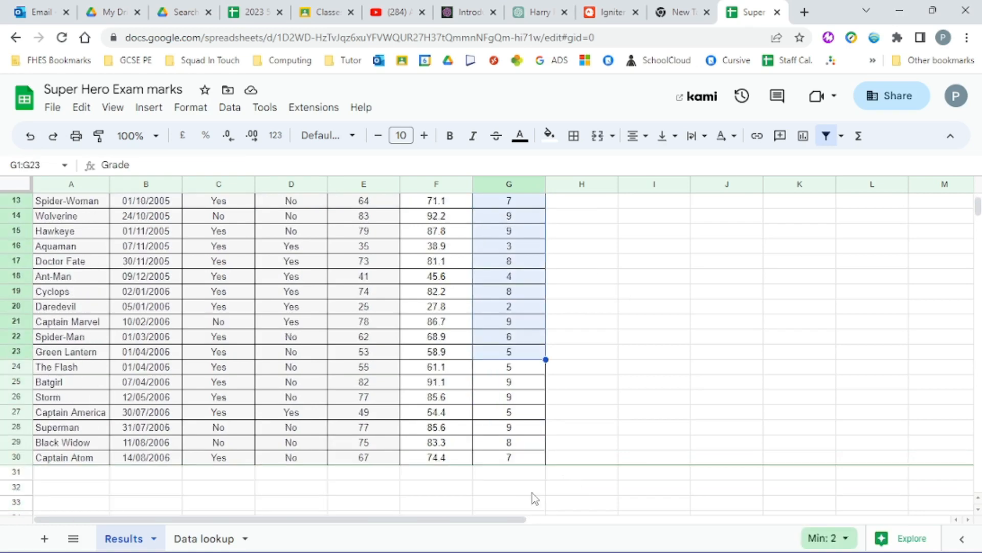
drag(514, 460, 499, 219)
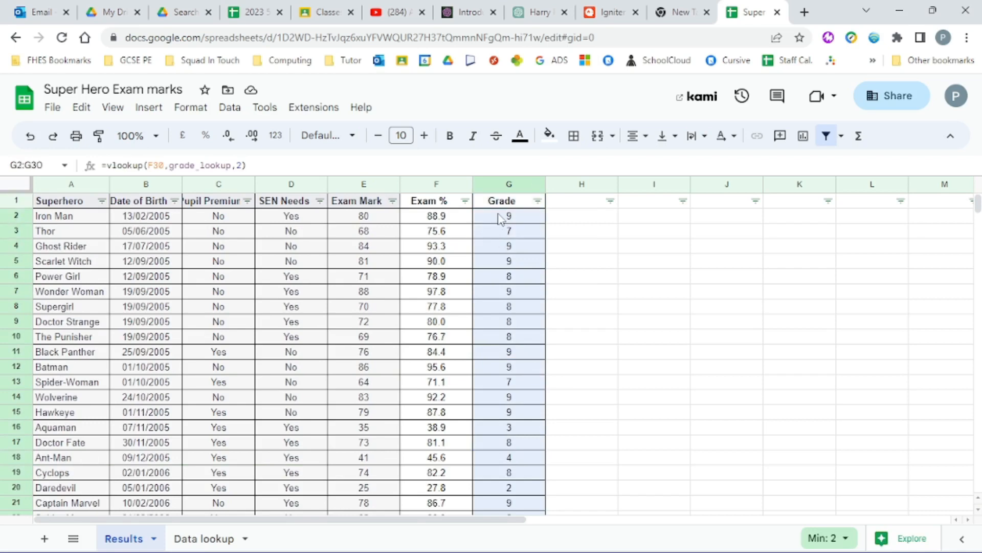
click(199, 118)
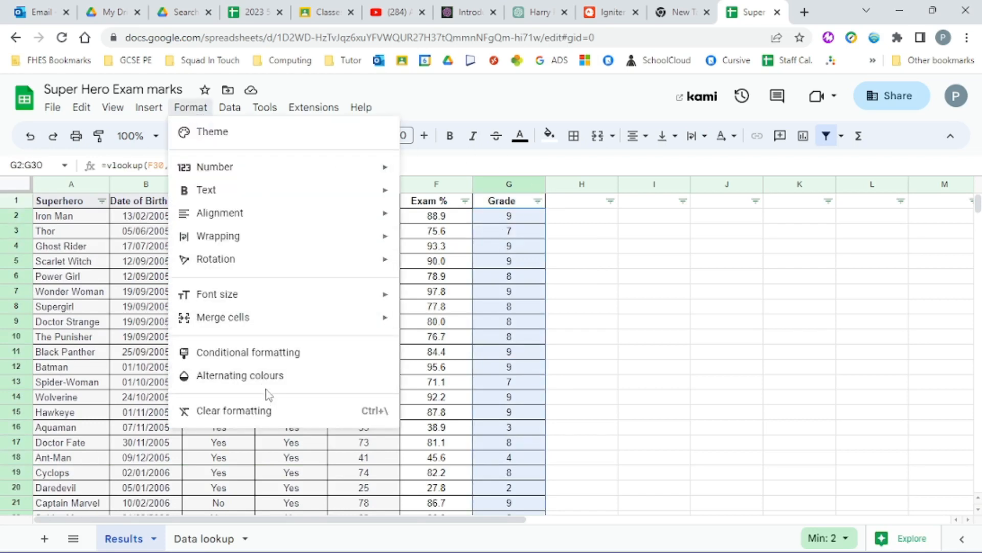
click(250, 353)
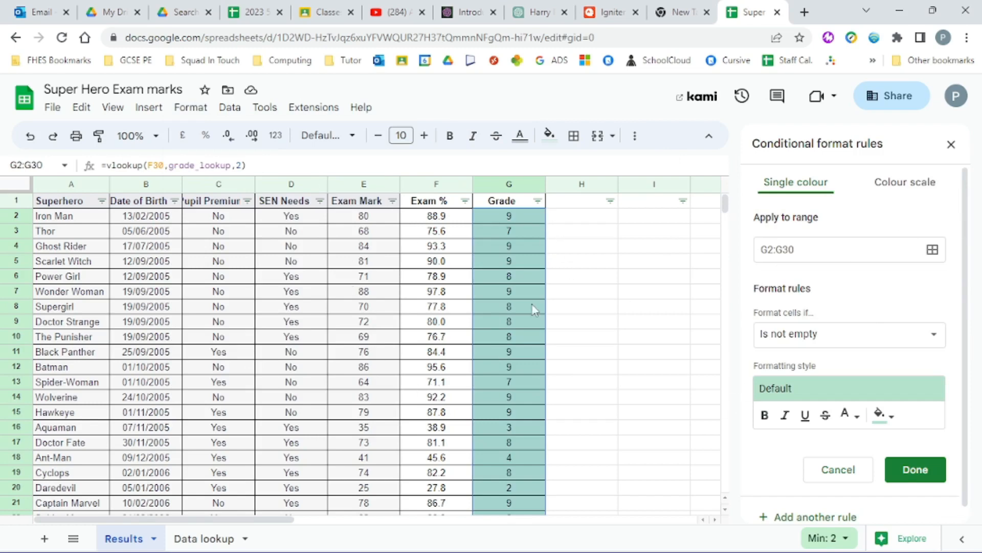
click(858, 341)
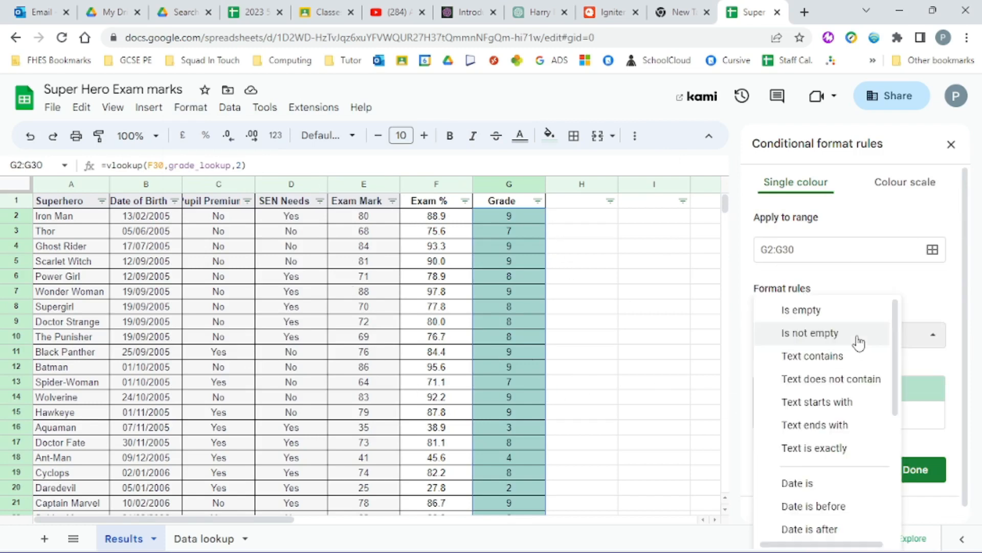
scroll(852, 358, down, 5)
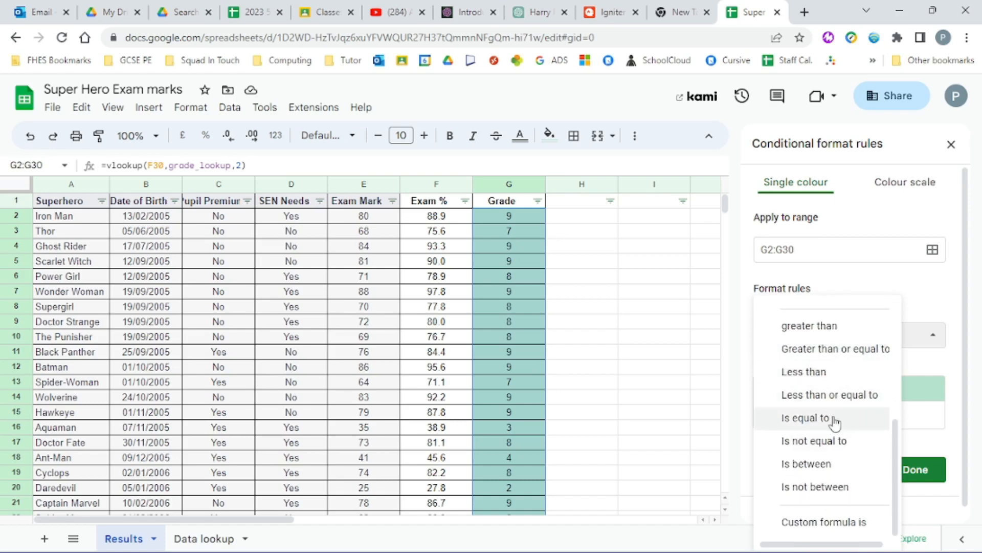
click(811, 371)
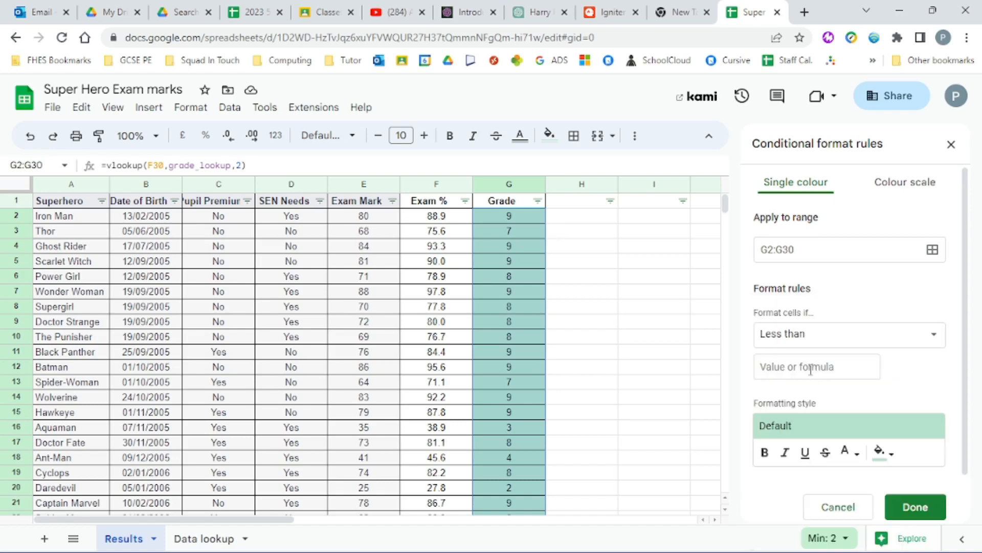
click(811, 367)
text(4)
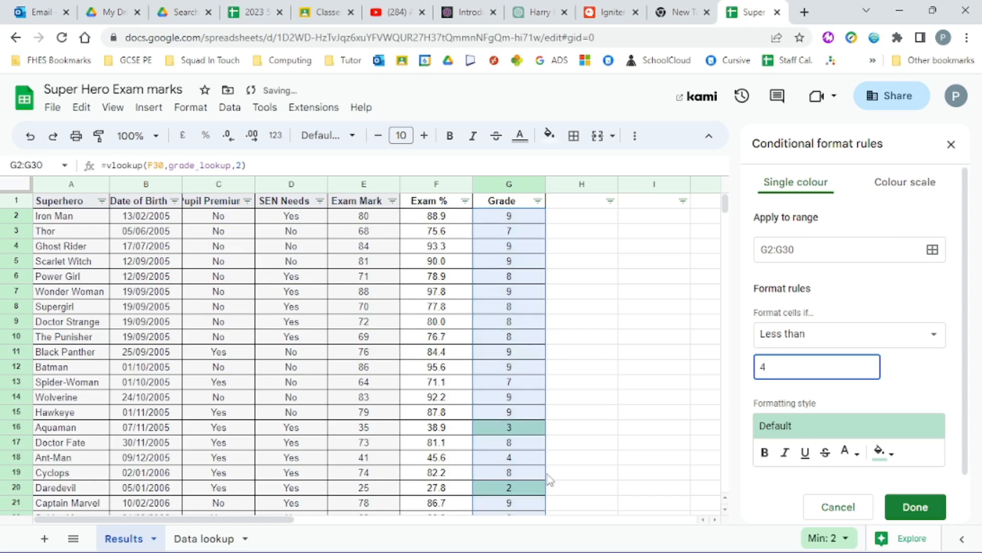
Give the less-than-4 rule a light red fill, save it, and check the formatting down the Grade column
click(881, 452)
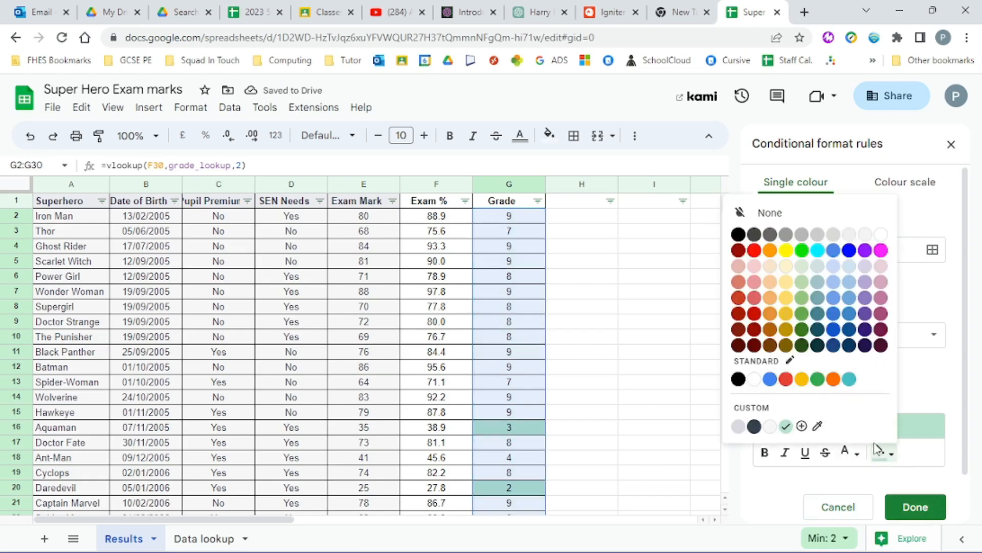
click(754, 282)
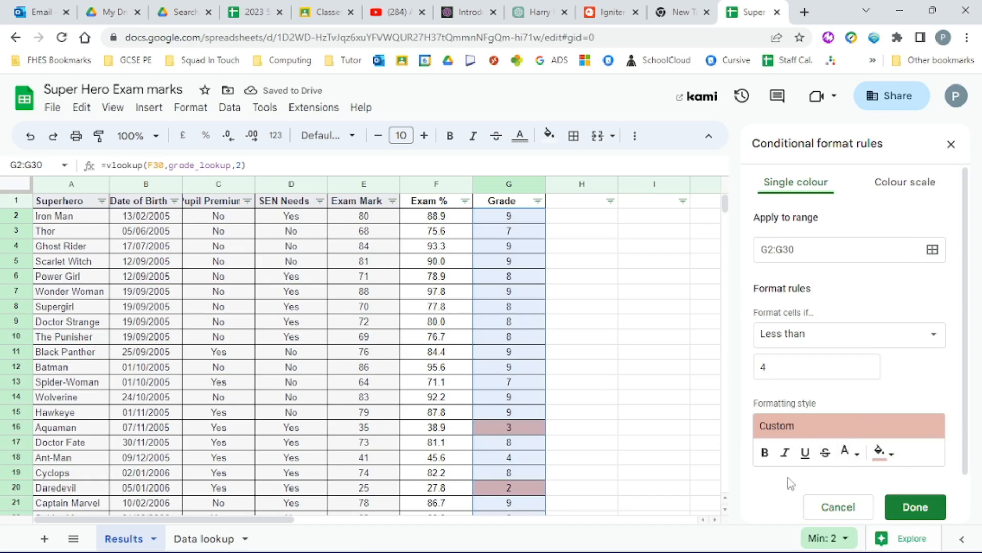
scroll(522, 438, down, 5)
scroll(522, 435, up, 4)
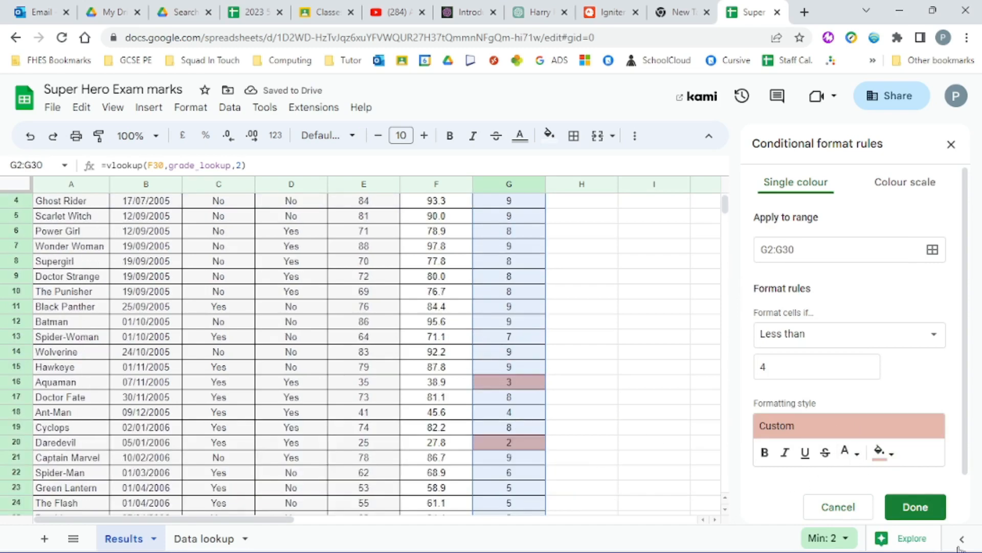
click(939, 508)
scroll(529, 358, up, 2)
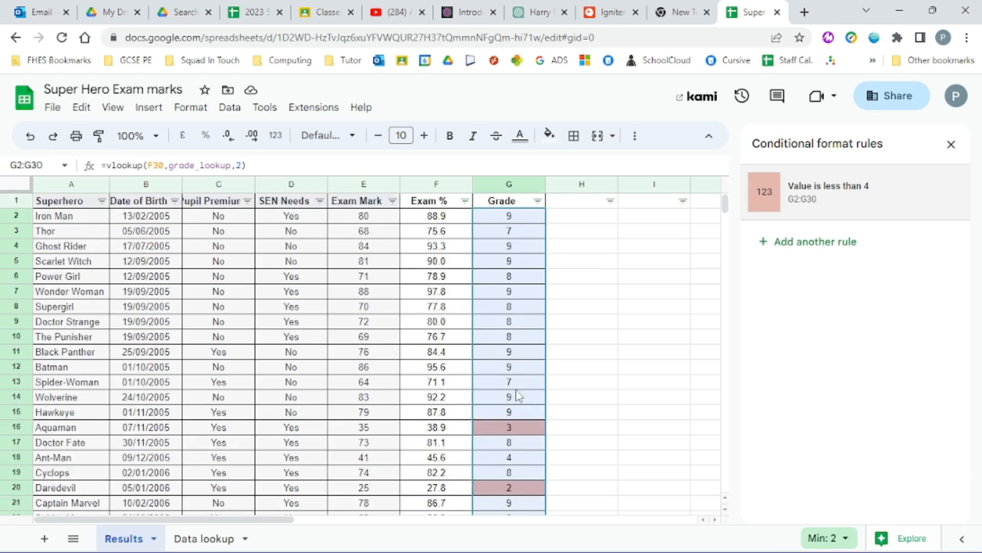
scroll(512, 358, down, 3)
scroll(522, 432, up, 2)
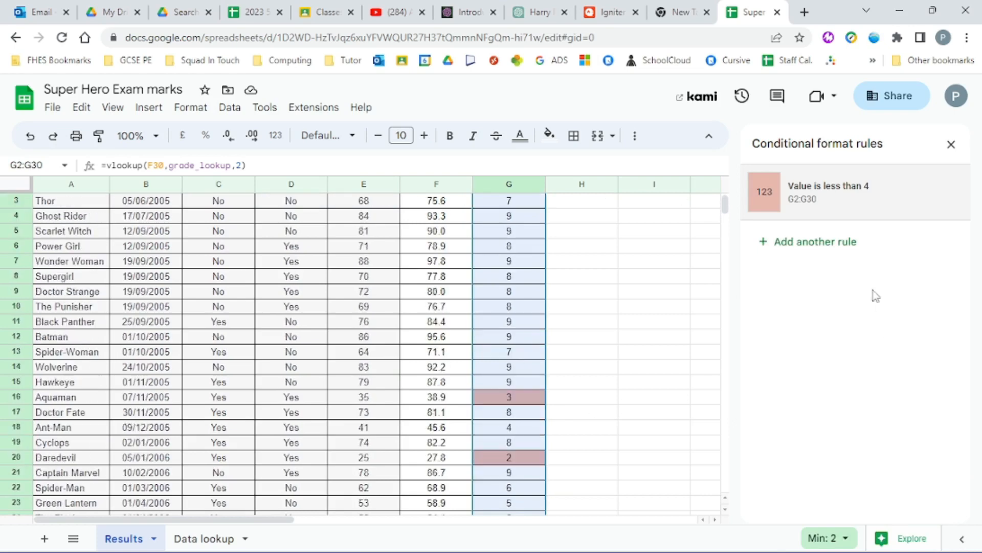
Add a second conditional formatting rule on G2:G30 for values equal to 4, keeping the default green style, and check the column
click(805, 244)
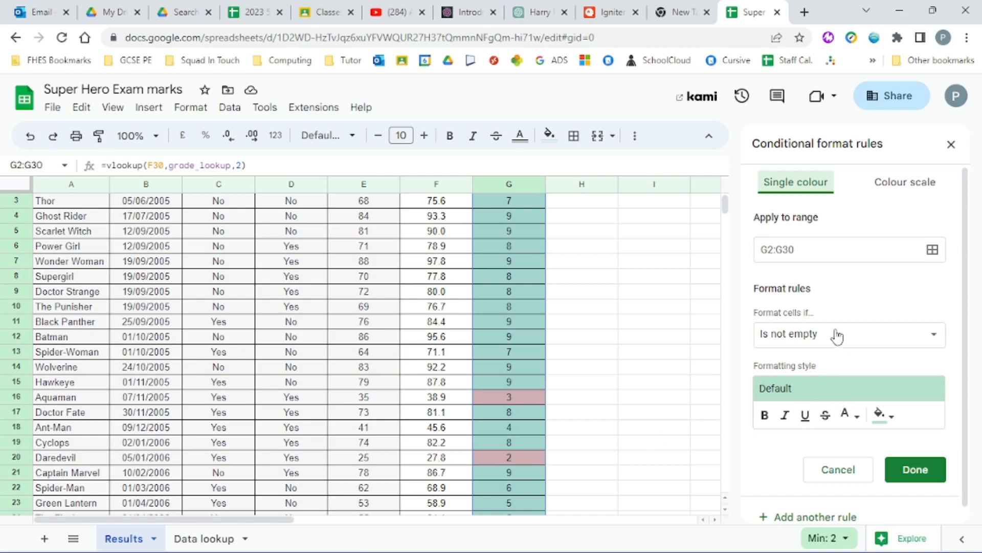
click(807, 346)
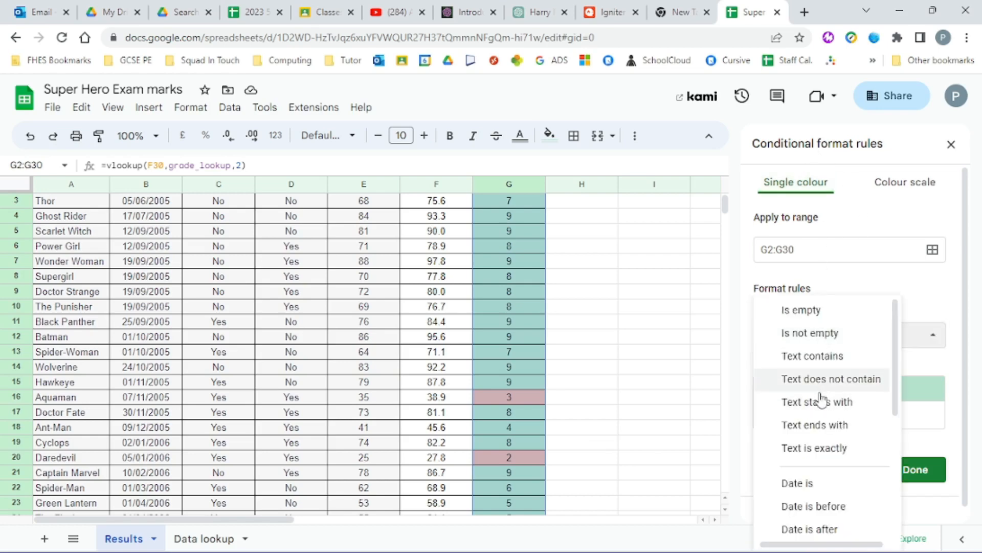
scroll(819, 402, down, 3)
scroll(816, 466, down, 2)
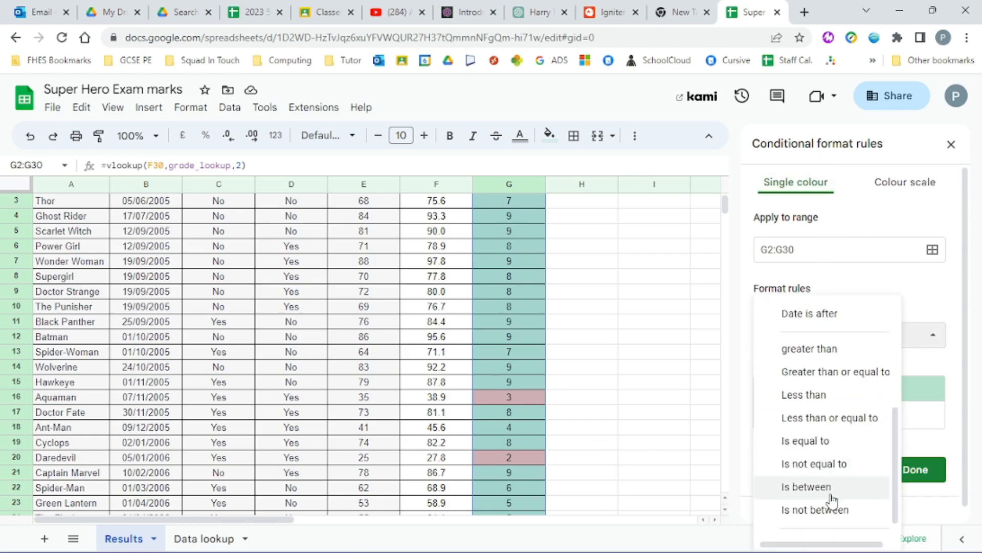
click(812, 450)
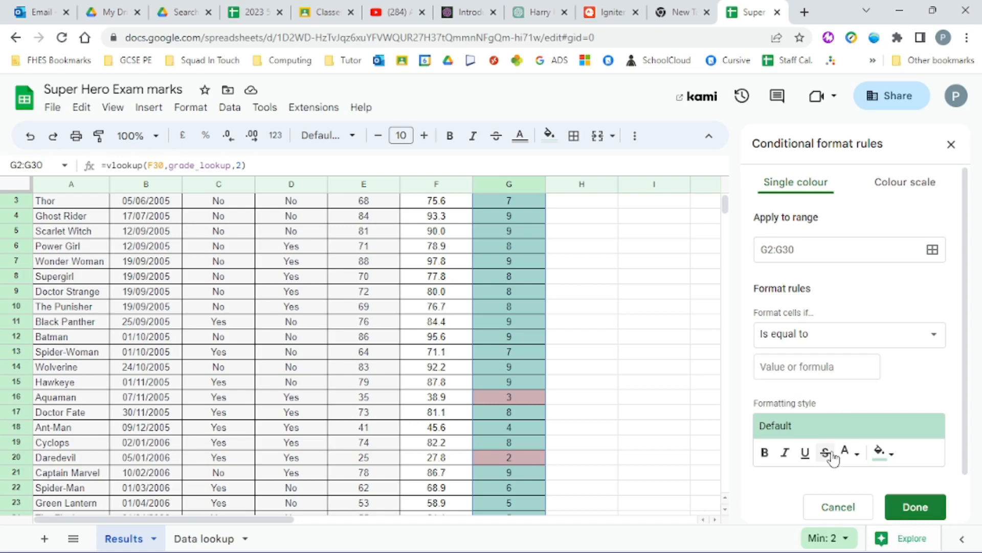
click(795, 364)
text(4)
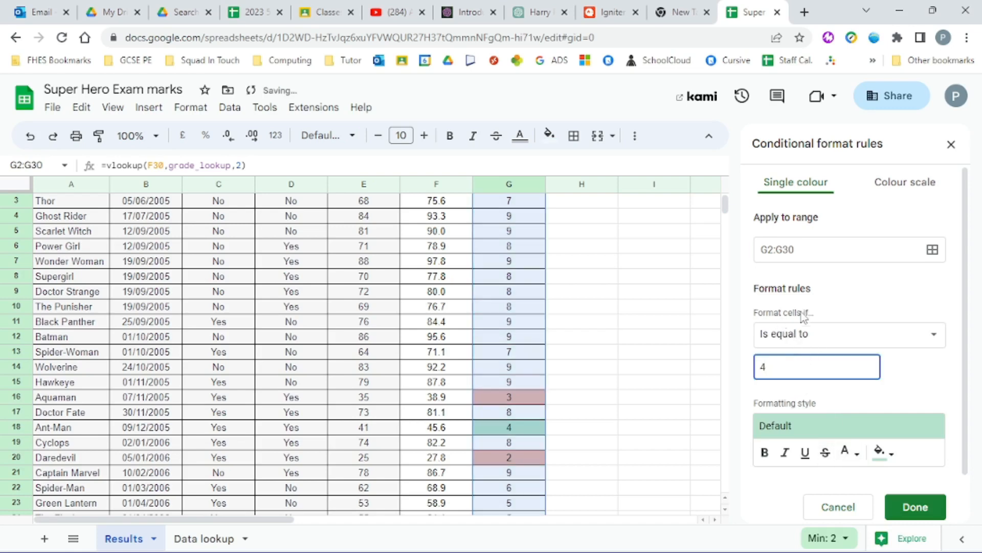
click(916, 507)
scroll(517, 358, up, 1)
scroll(513, 391, down, 3)
scroll(513, 391, down, 3)
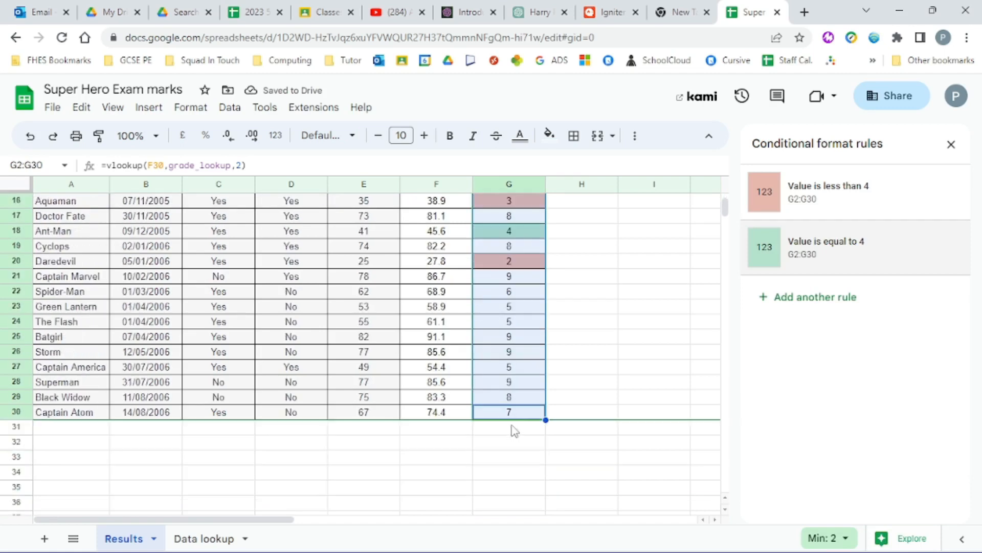
Start a third conditional formatting rule on G2:G30 that applies to values greater than 4
scroll(527, 363, up, 3)
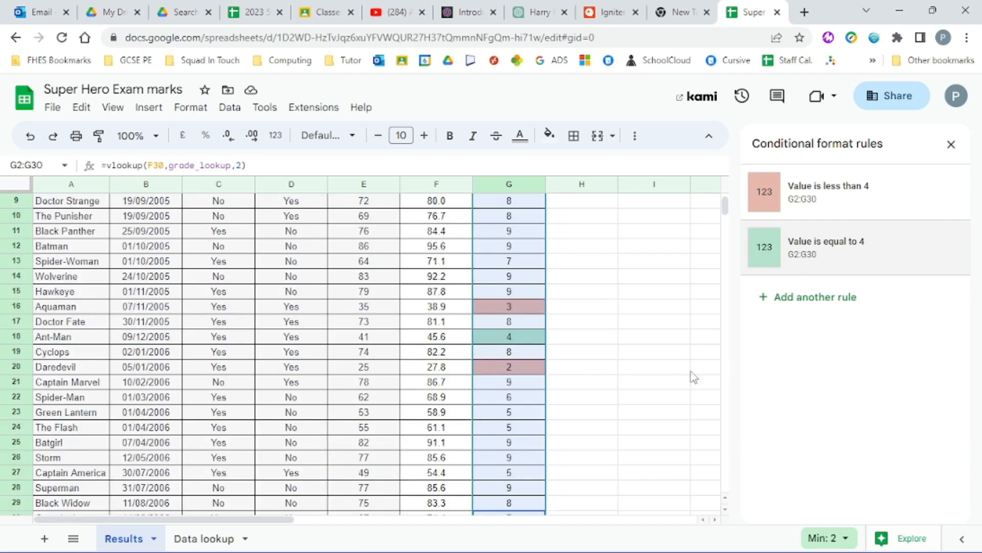
click(805, 297)
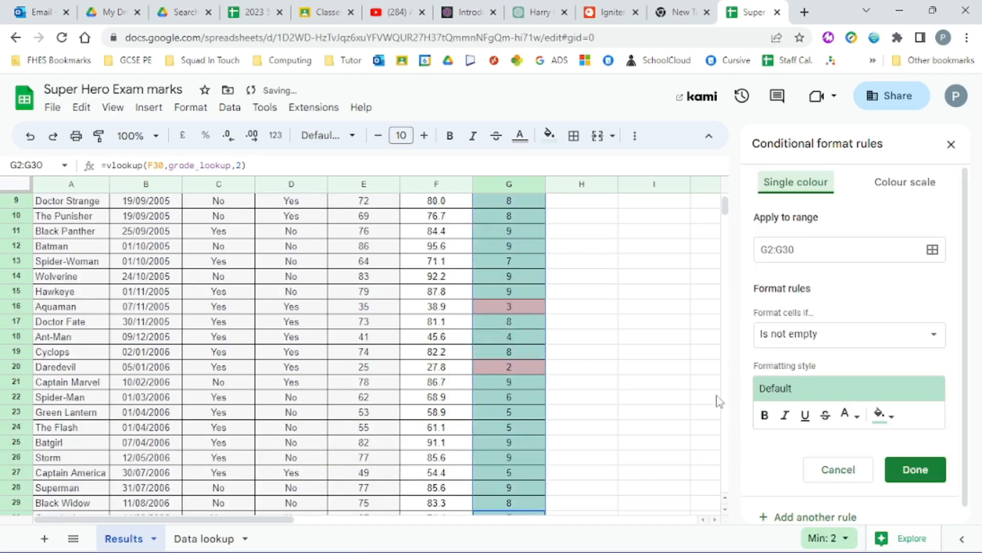
click(809, 340)
scroll(811, 429, down, 4)
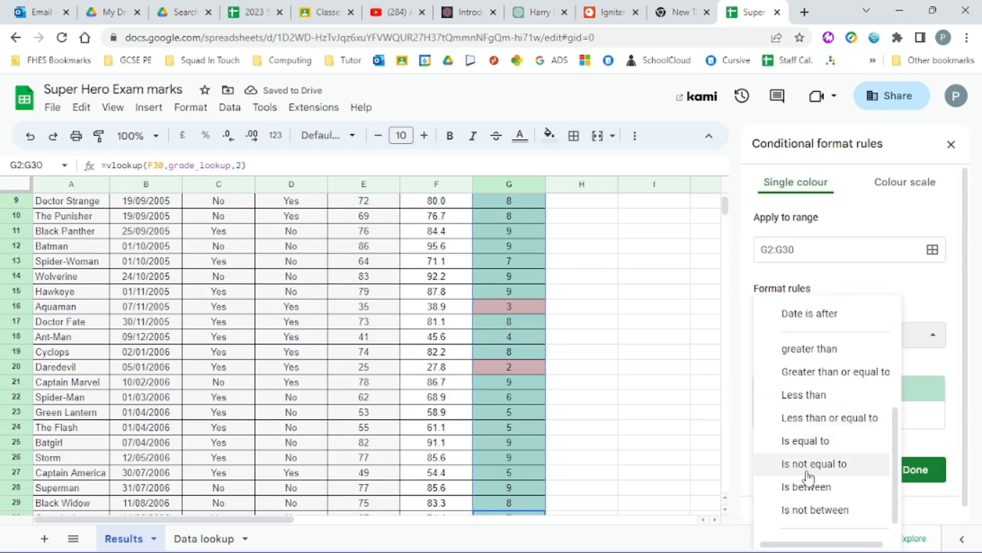
scroll(814, 491, down, 1)
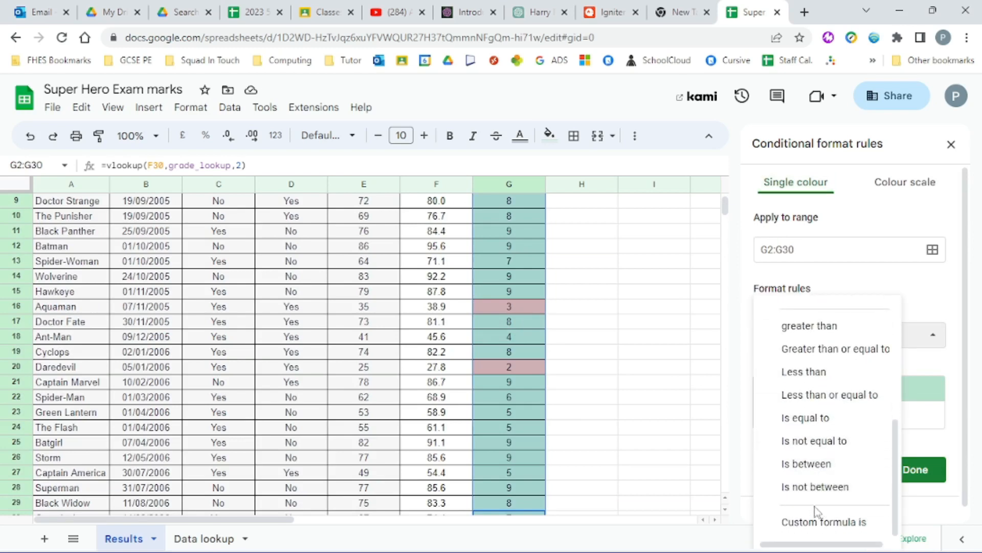
scroll(818, 450, up, 4)
scroll(826, 449, down, 2)
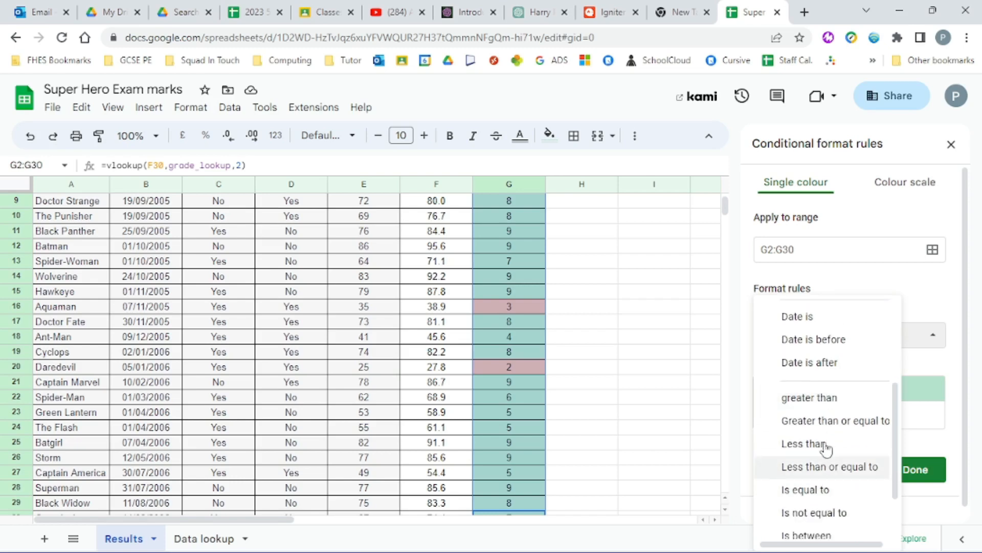
click(809, 397)
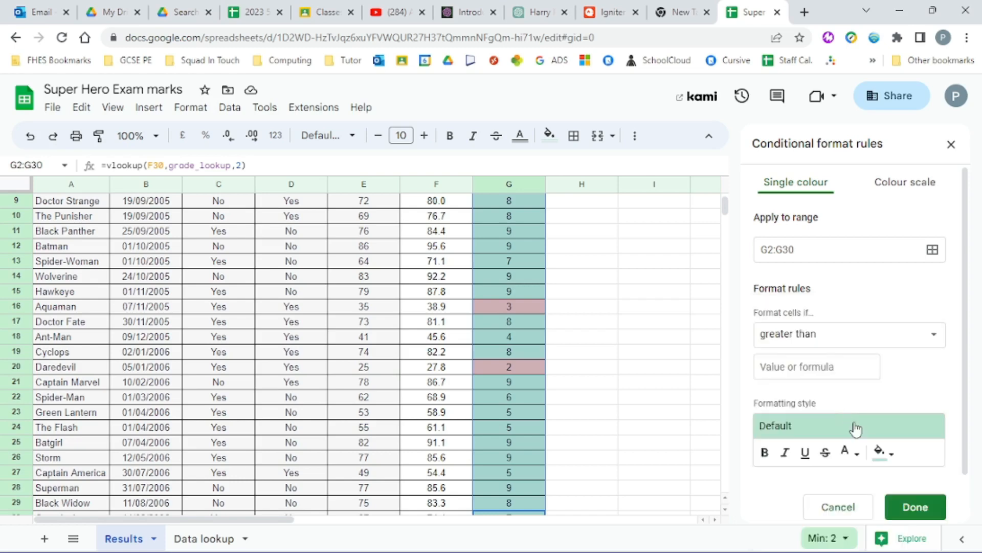
click(795, 368)
text(4)
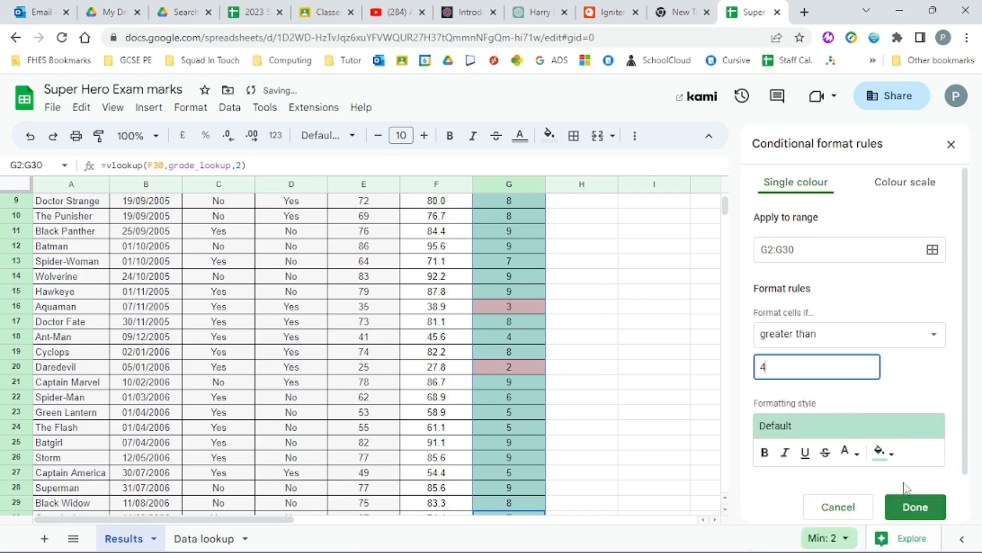
Give the greater-than-4 rule a light green fill and save it
click(881, 452)
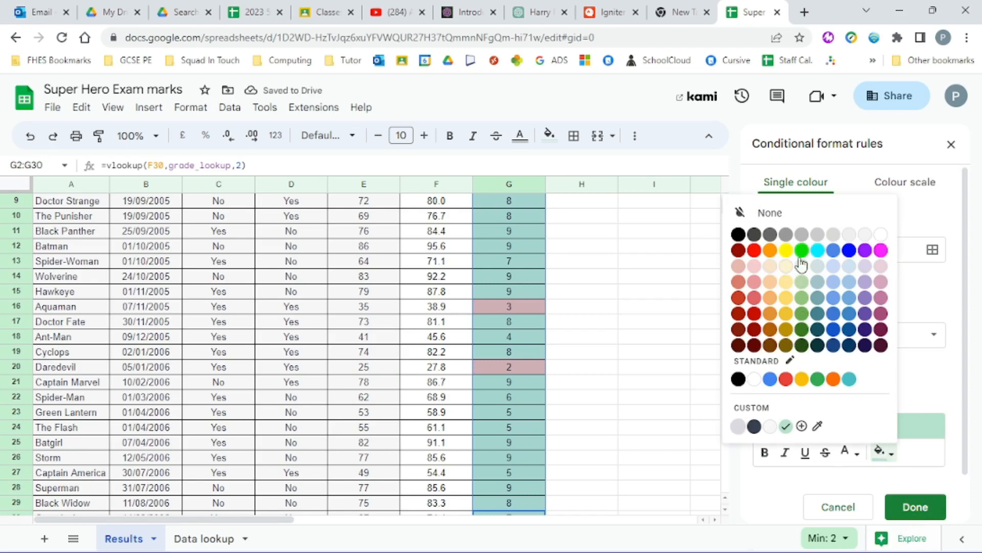
click(802, 281)
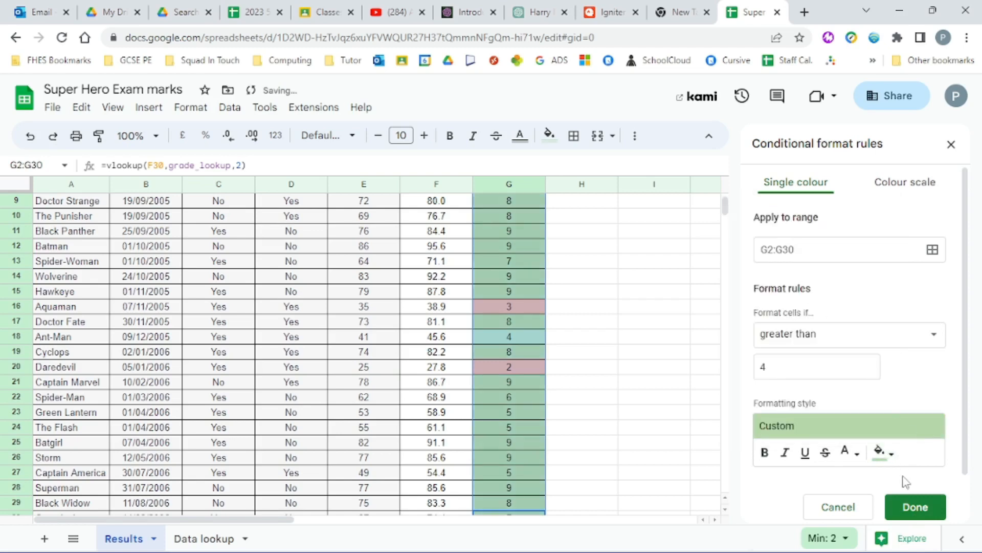
click(914, 505)
scroll(588, 404, up, 2)
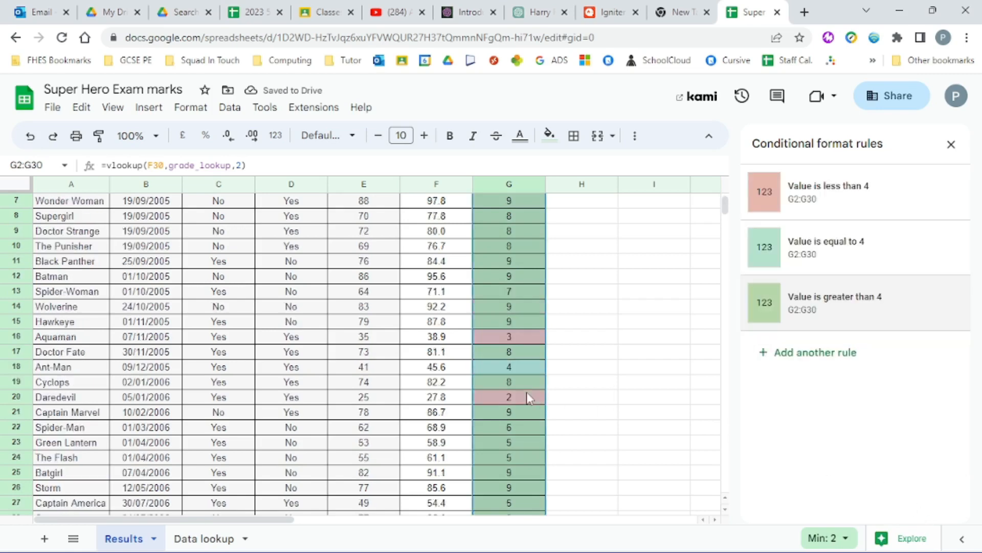
Change the equal-to-4 rule's fill to yellow, save it, and check the colours down the Grade column
click(518, 415)
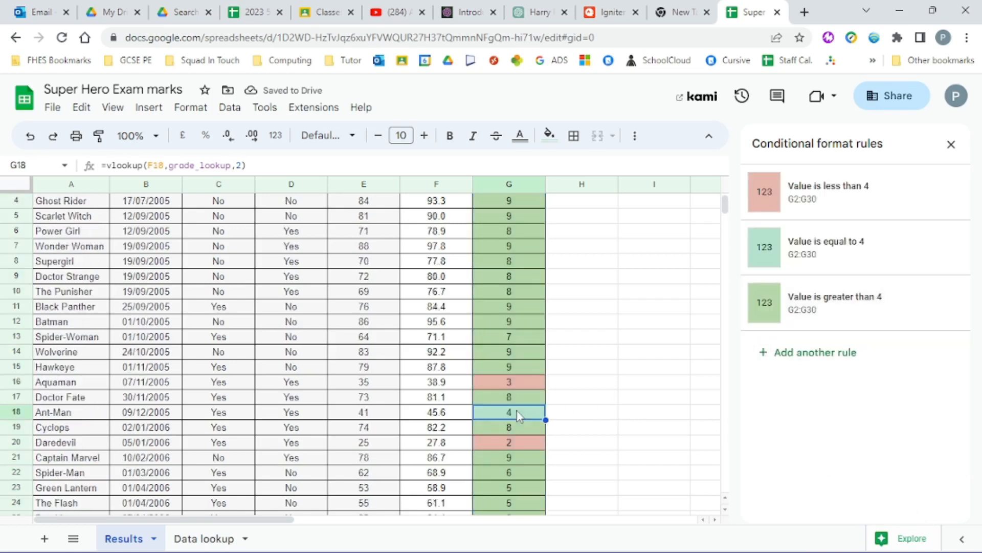
click(827, 250)
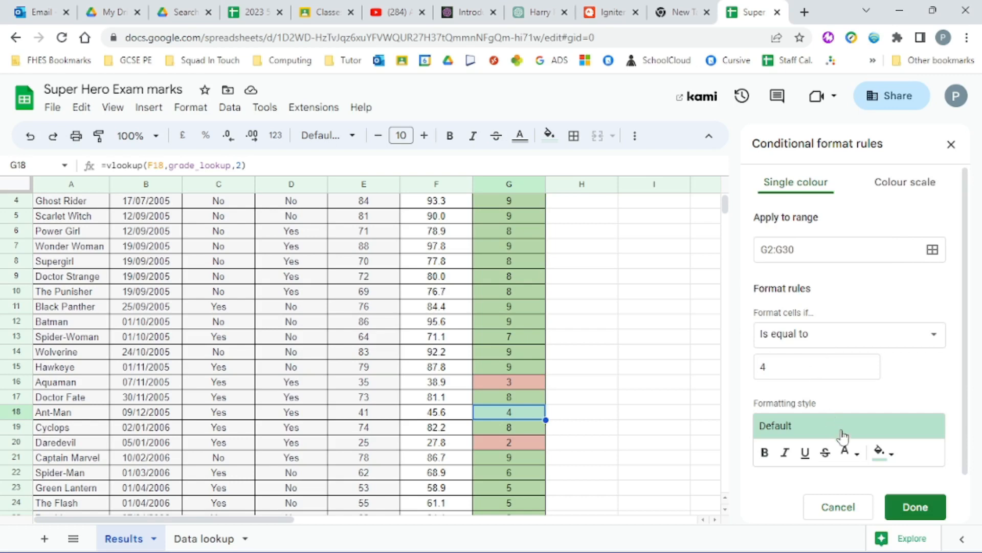
click(881, 451)
click(789, 316)
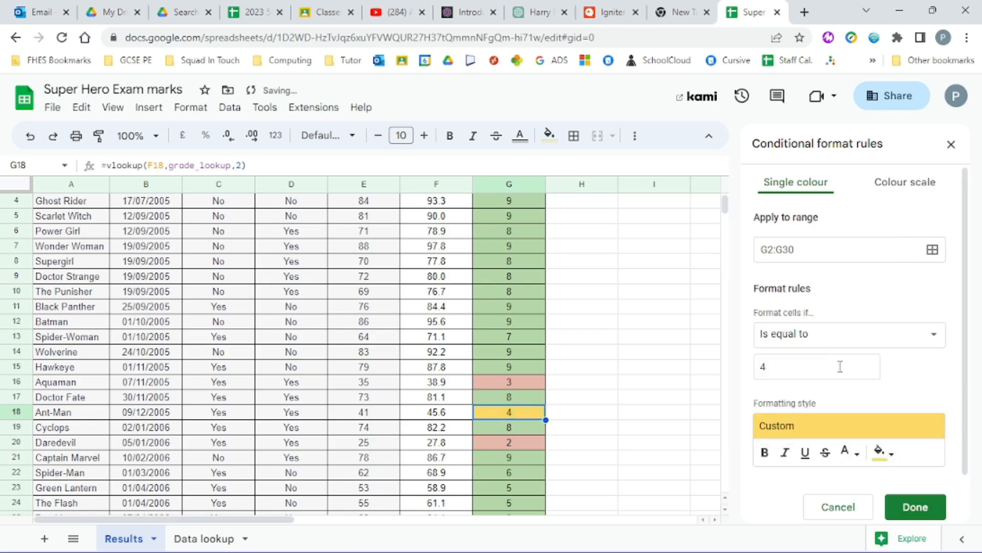
click(915, 506)
click(614, 366)
scroll(538, 340, down, 1)
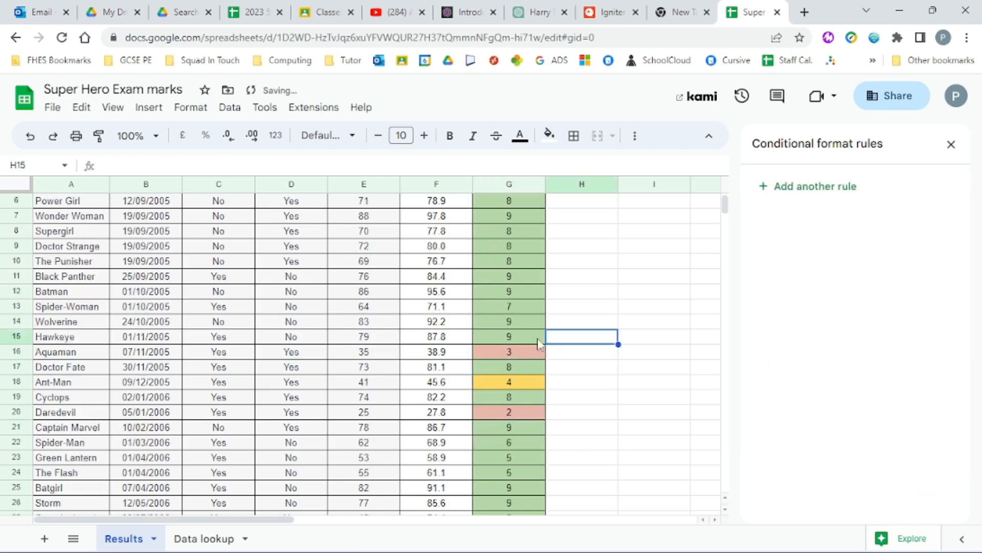
scroll(538, 344, down, 4)
scroll(533, 390, up, 6)
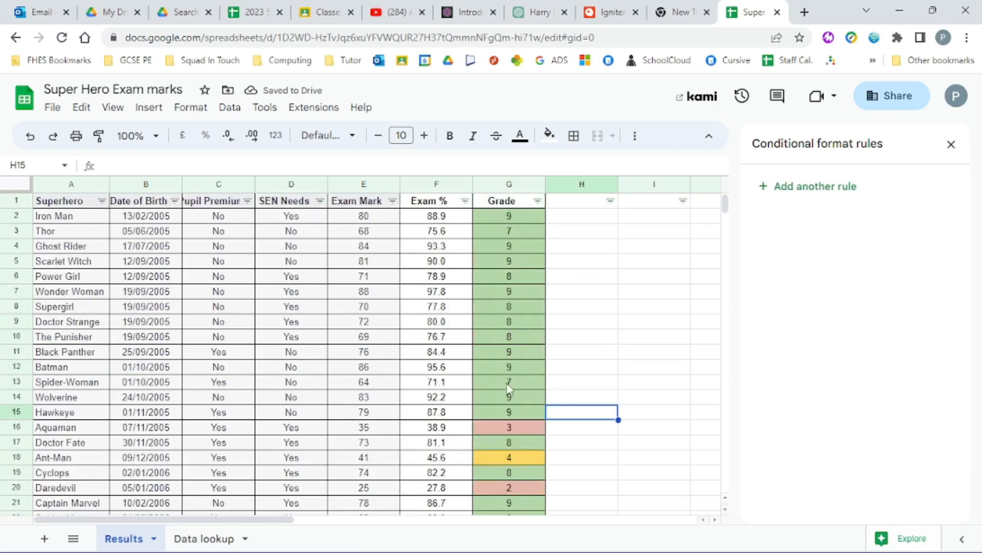
scroll(501, 359, down, 3)
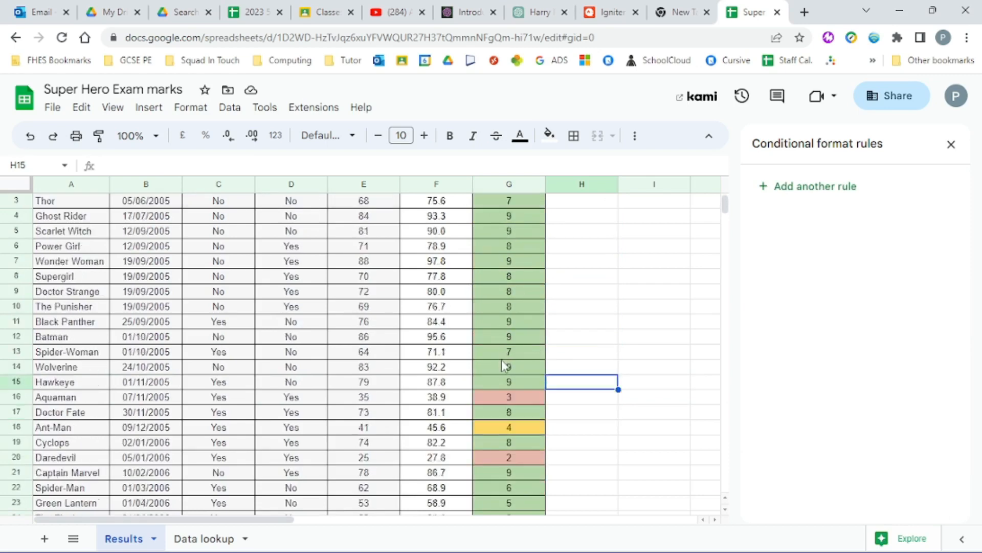
scroll(512, 358, up, 1)
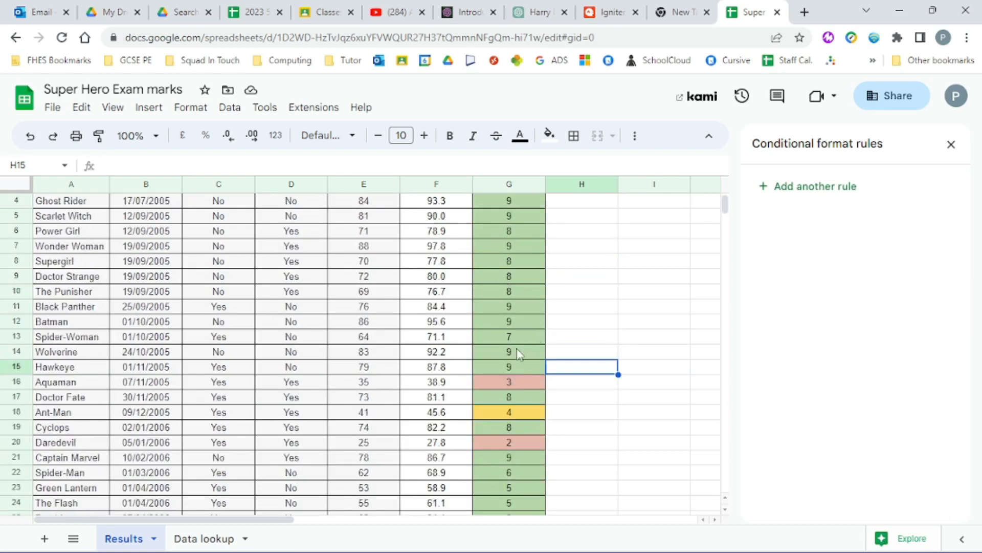
click(804, 188)
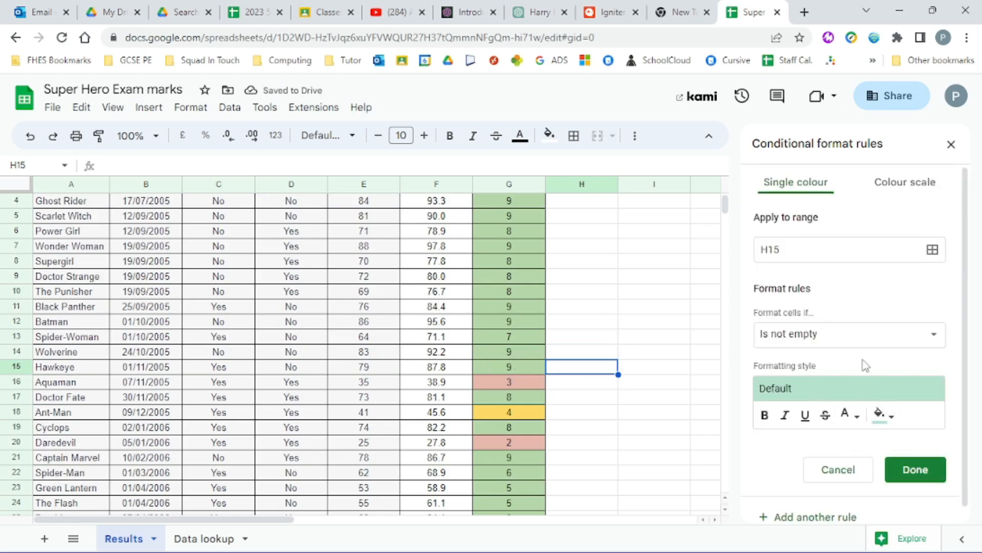
click(608, 416)
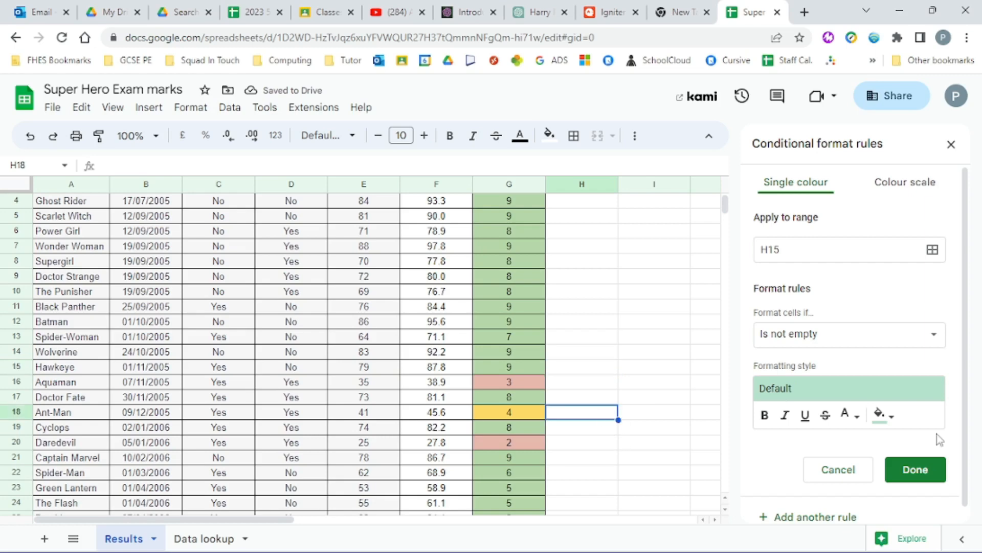
click(838, 469)
Start a new conditional formatting rule and set its range to the grades in G2:G30
scroll(527, 463, down, 2)
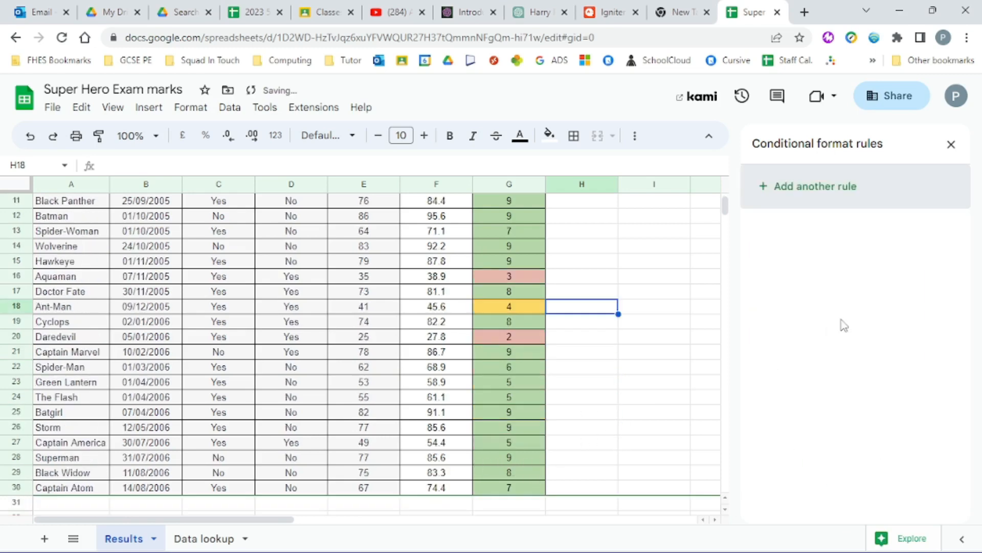
click(830, 194)
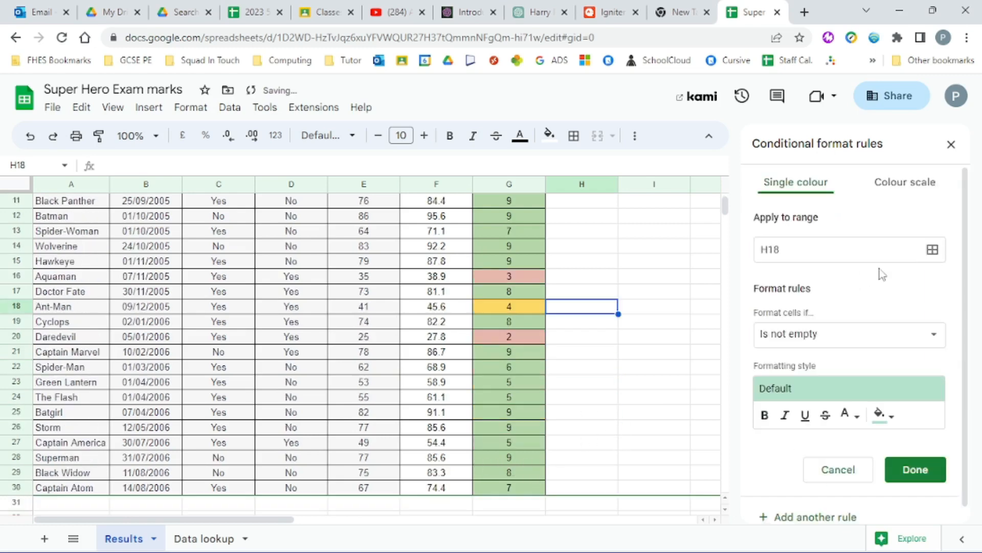
click(932, 250)
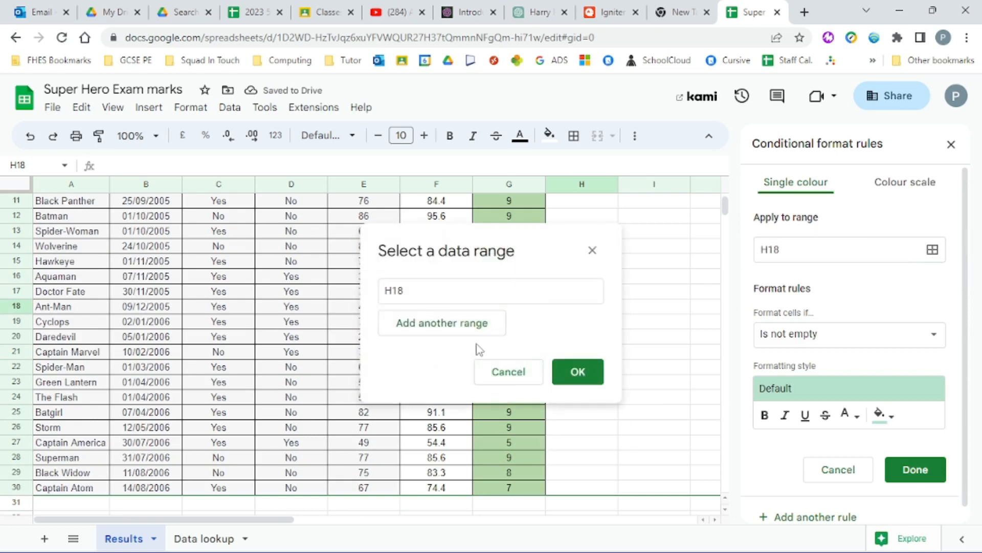
click(432, 296)
key(BackSpace)
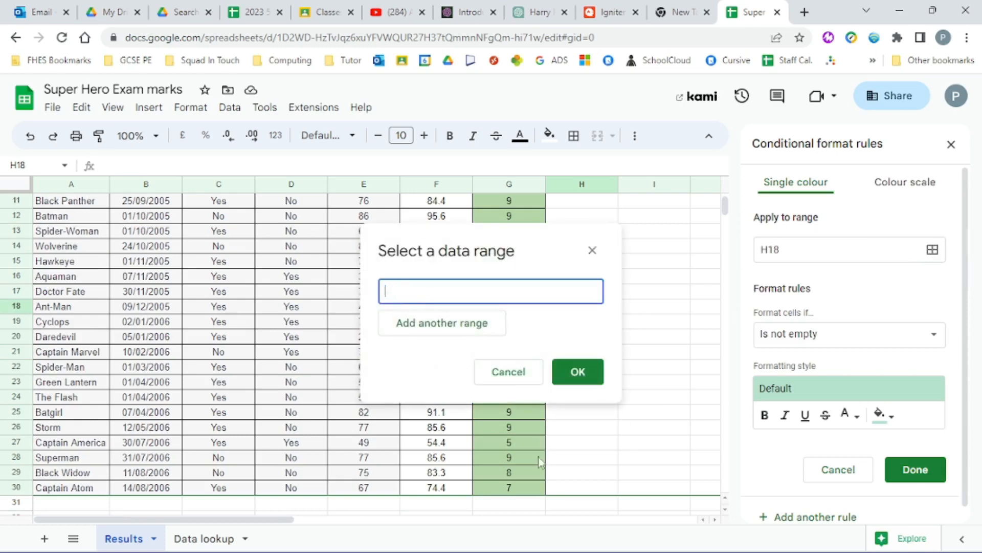
scroll(540, 458, down, 2)
drag(527, 419, 504, 223)
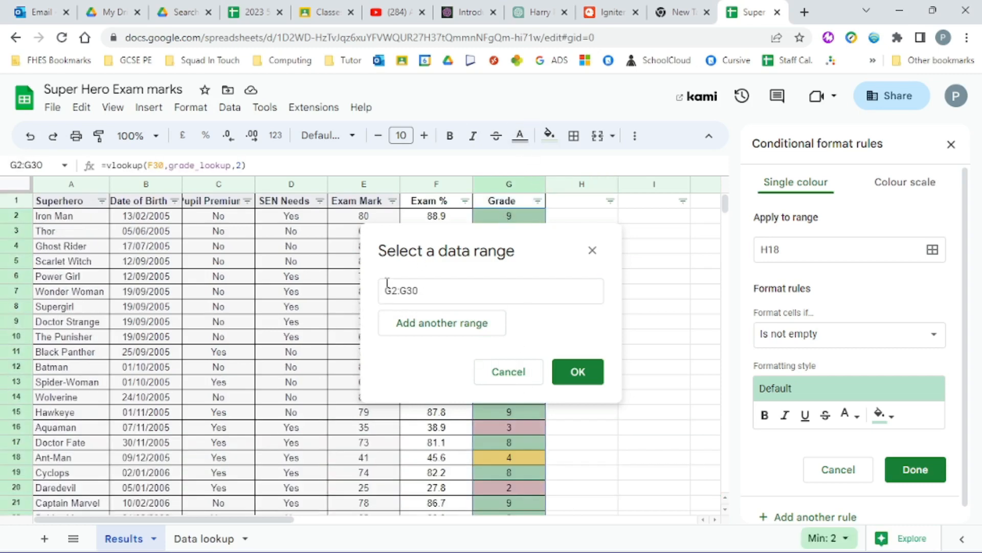
click(579, 372)
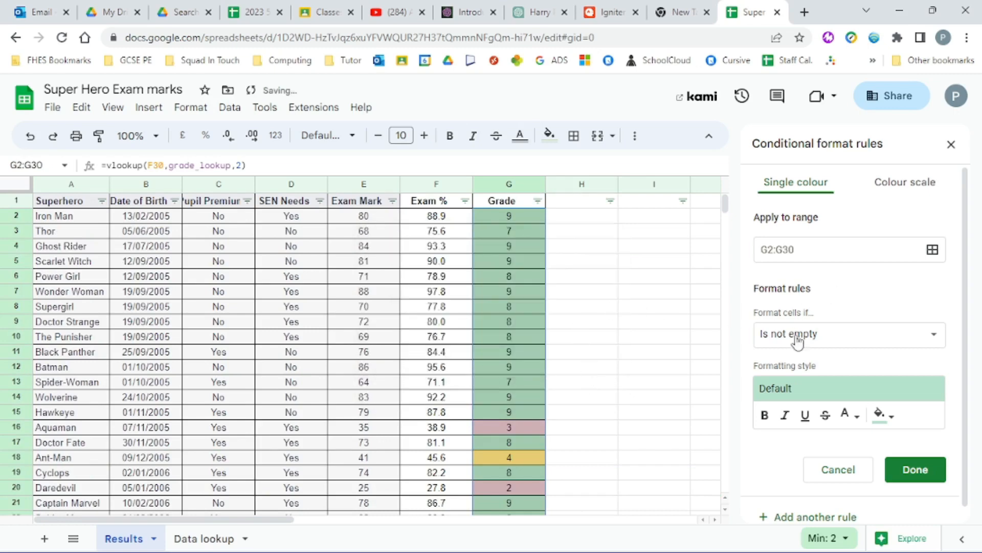
Set the new rule's condition to greater than or equal to 8
click(841, 340)
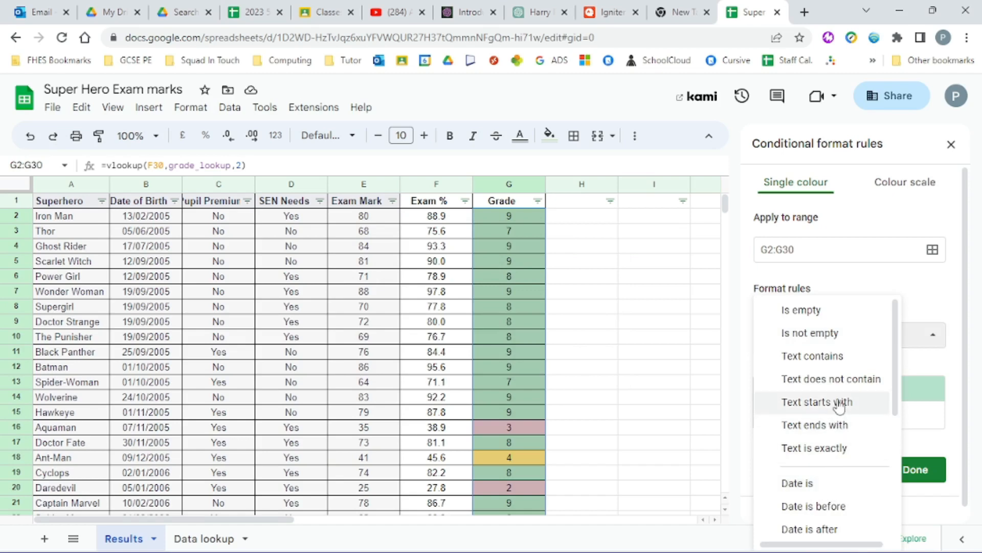
scroll(839, 425, down, 2)
scroll(844, 497, down, 2)
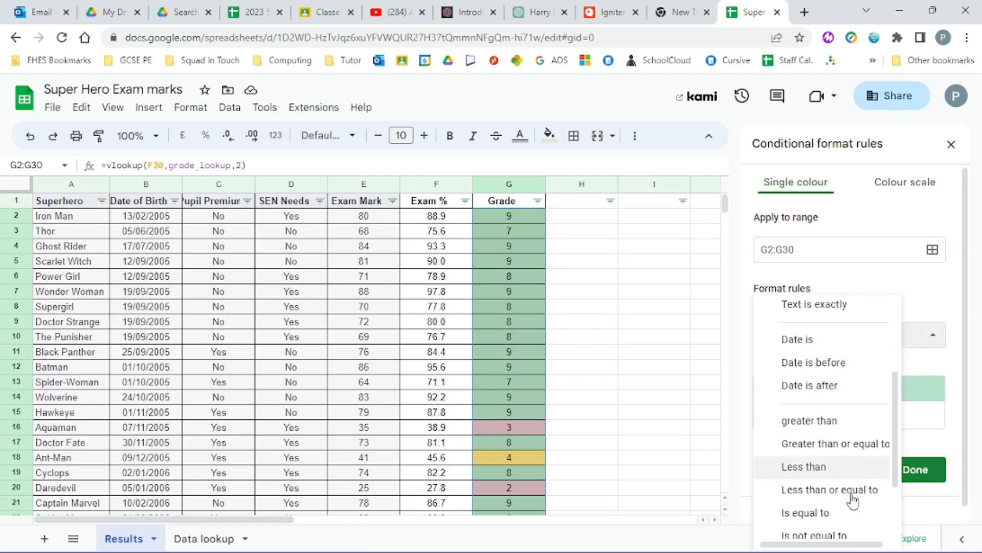
click(829, 444)
click(811, 367)
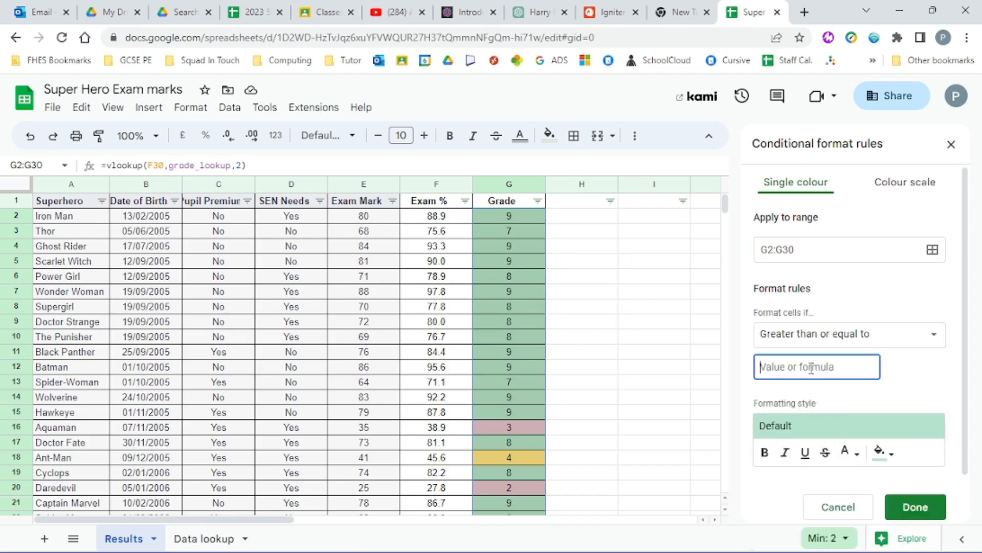
text(8)
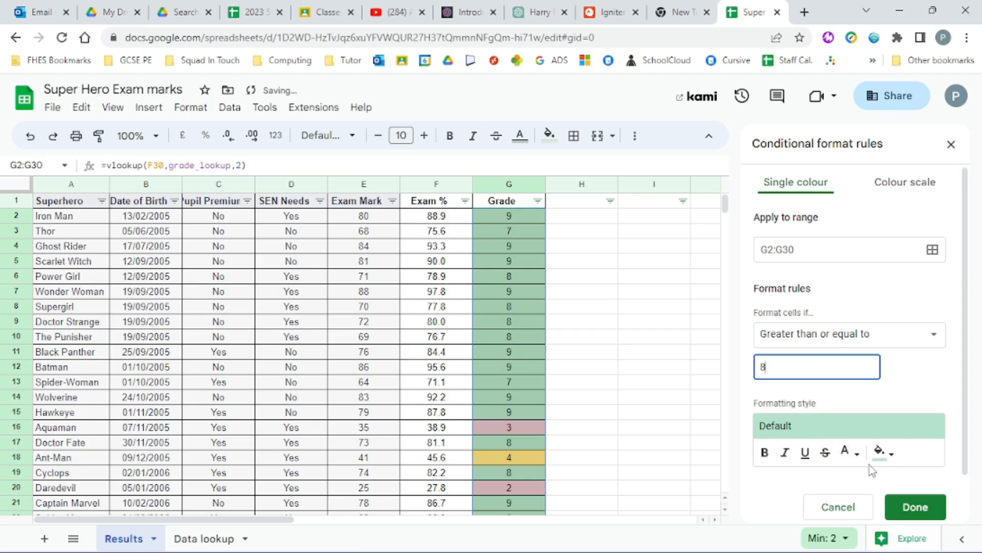
Give the greater-than-or-equal-to-8 rule a bright green fill, save it, and check the Grade column
click(896, 459)
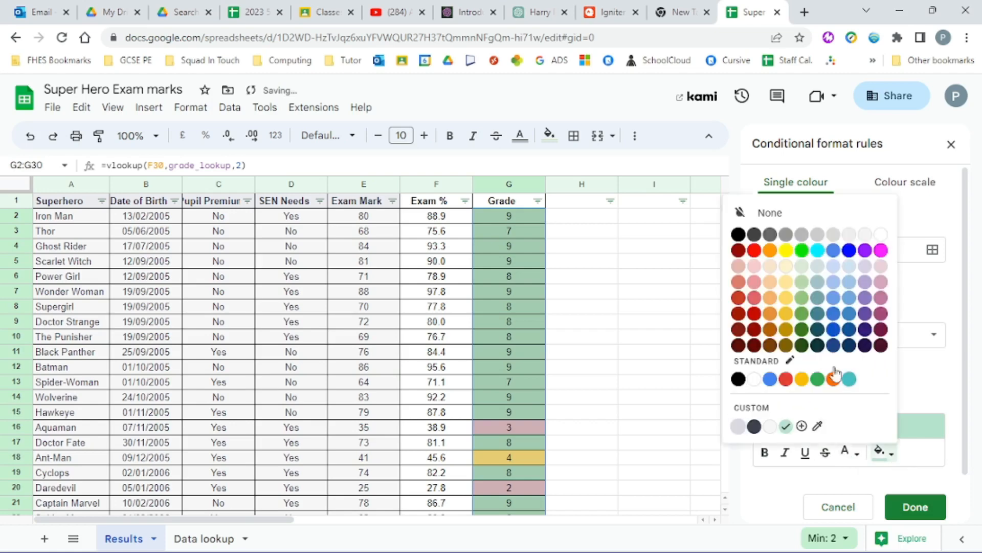
click(802, 251)
click(915, 506)
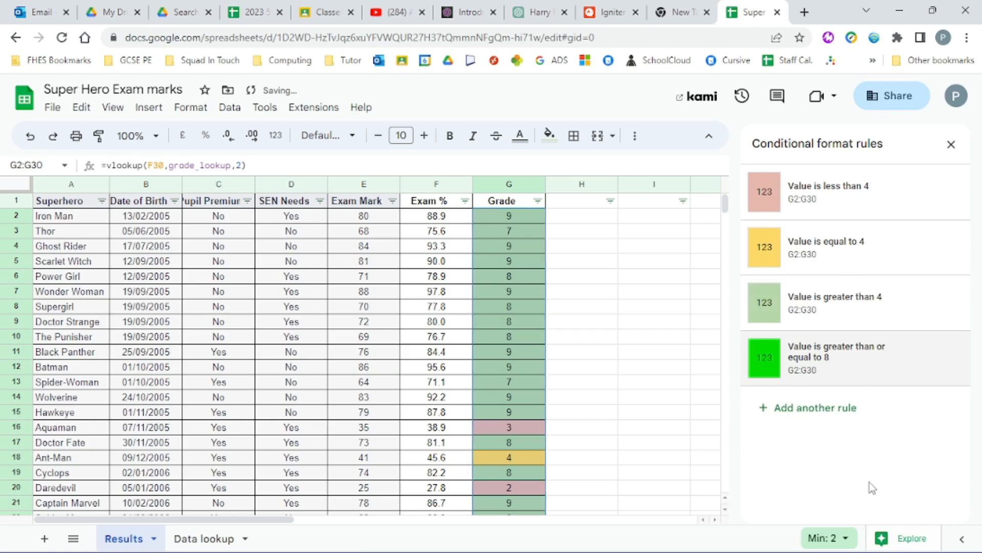
click(604, 339)
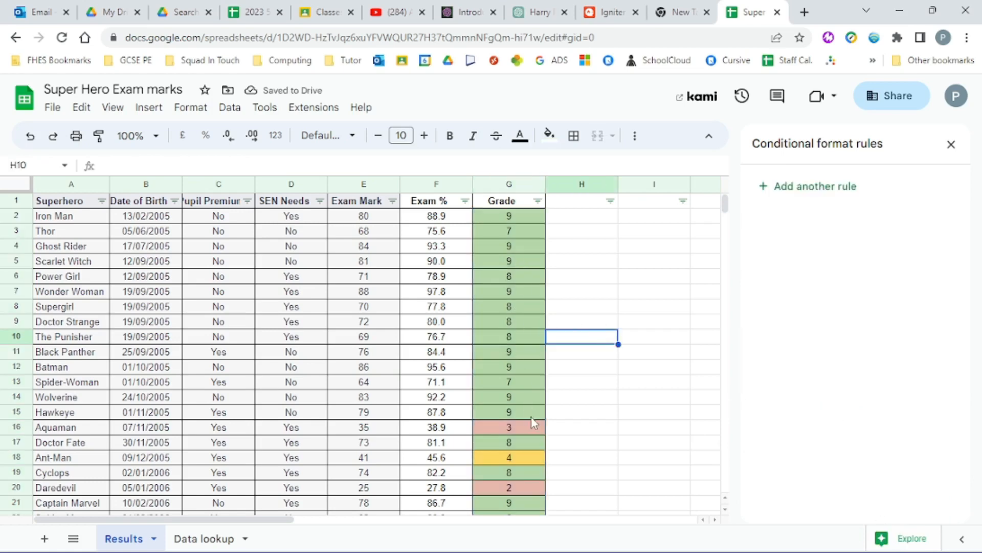
scroll(529, 440, down, 3)
scroll(528, 457, up, 3)
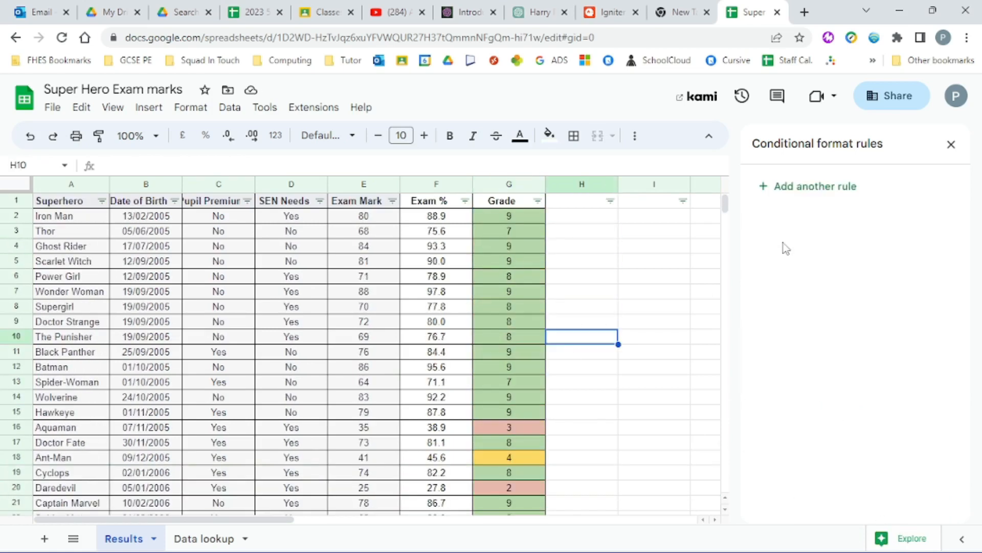
Close the conditional formatting rules without adding a further rule
click(817, 187)
click(647, 276)
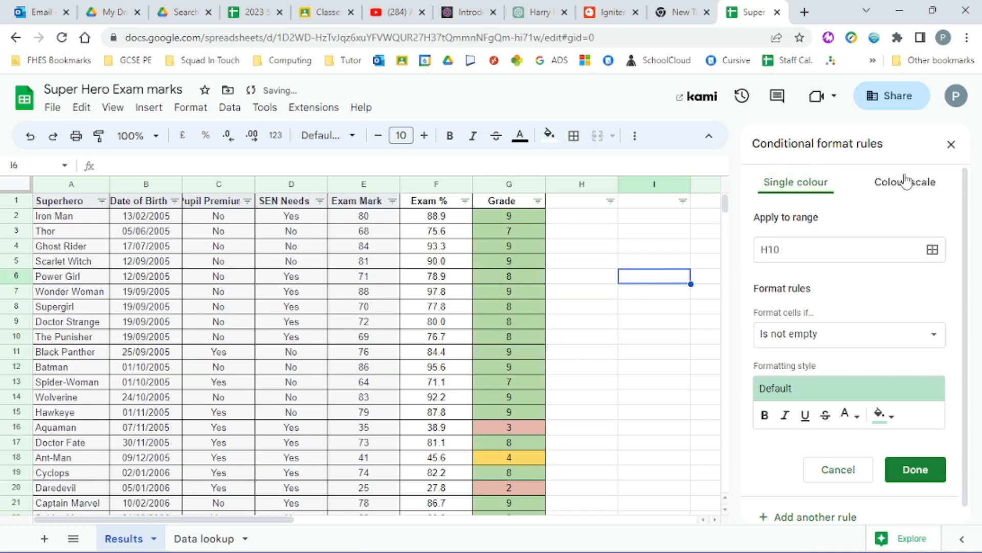
click(951, 143)
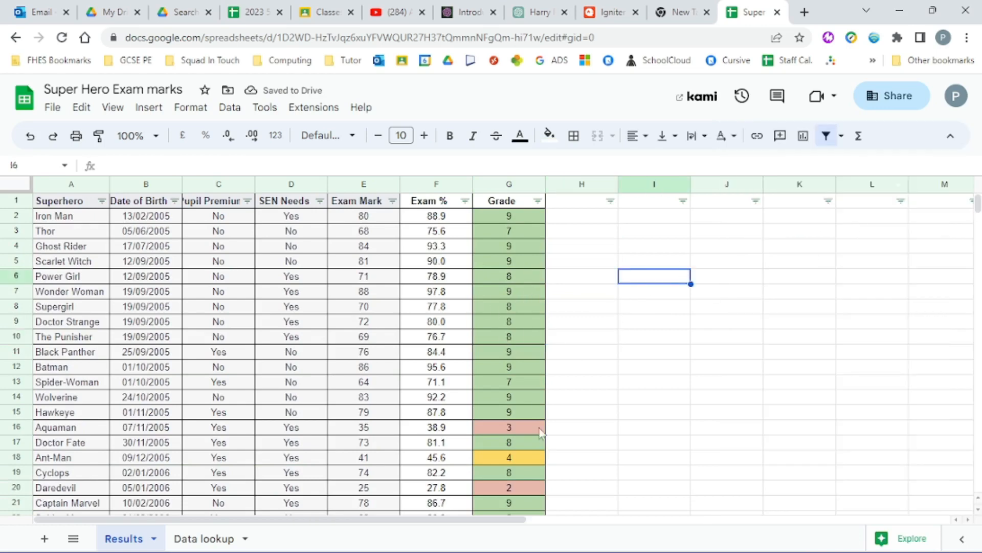
Reorder the conditional formatting rules for G2:G30 so greater than or equal to 8 comes before greater than 4
click(208, 109)
click(259, 354)
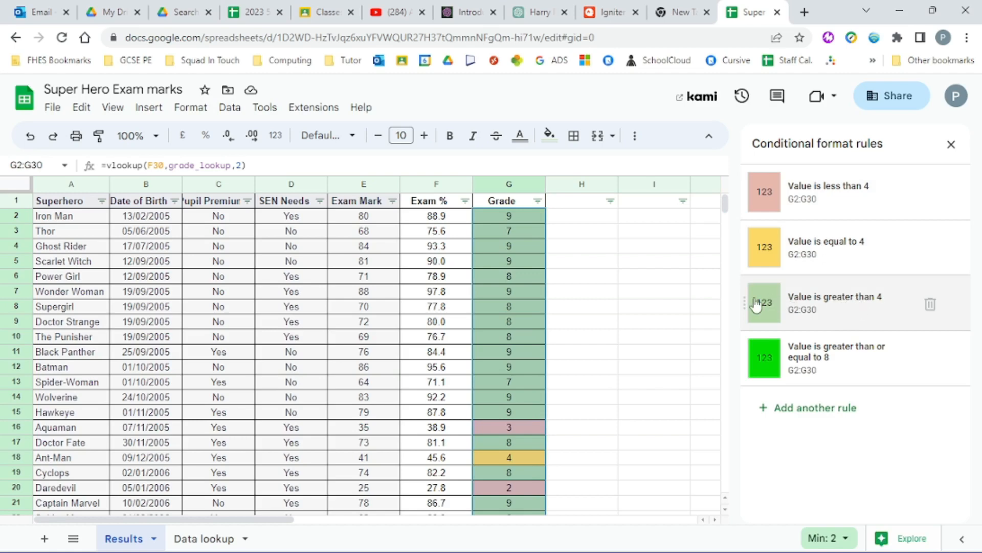
scroll(521, 348, down, 1)
scroll(524, 349, up, 1)
click(750, 310)
click(834, 507)
drag(745, 305, 750, 358)
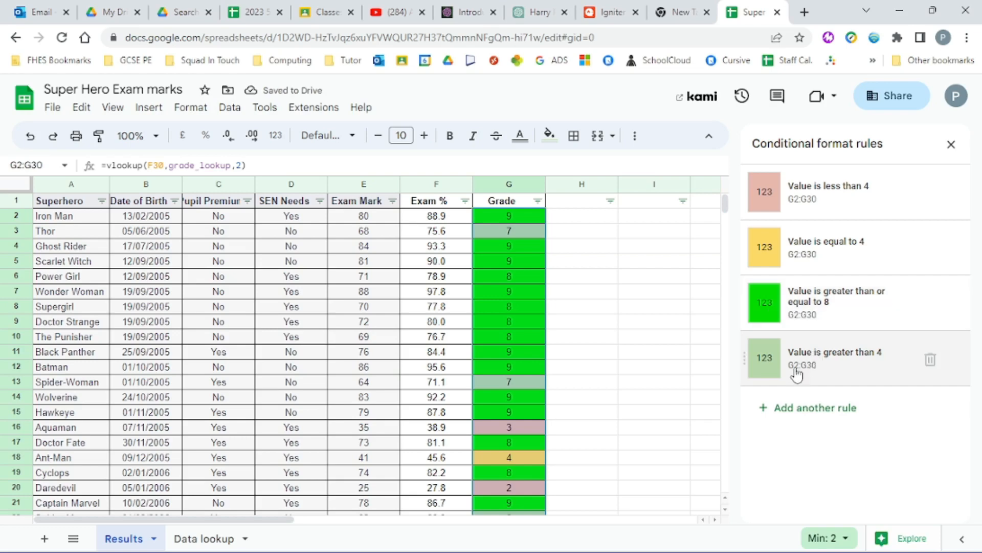
Change the bright green rule's condition to greater than or equal to 9 and save it
click(830, 303)
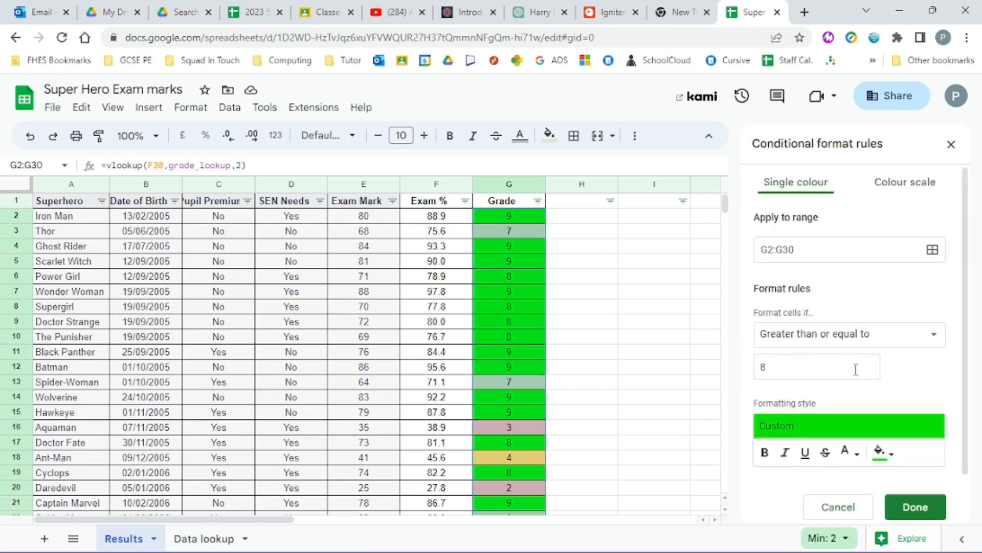
click(790, 375)
key(BackSpace)
text(9)
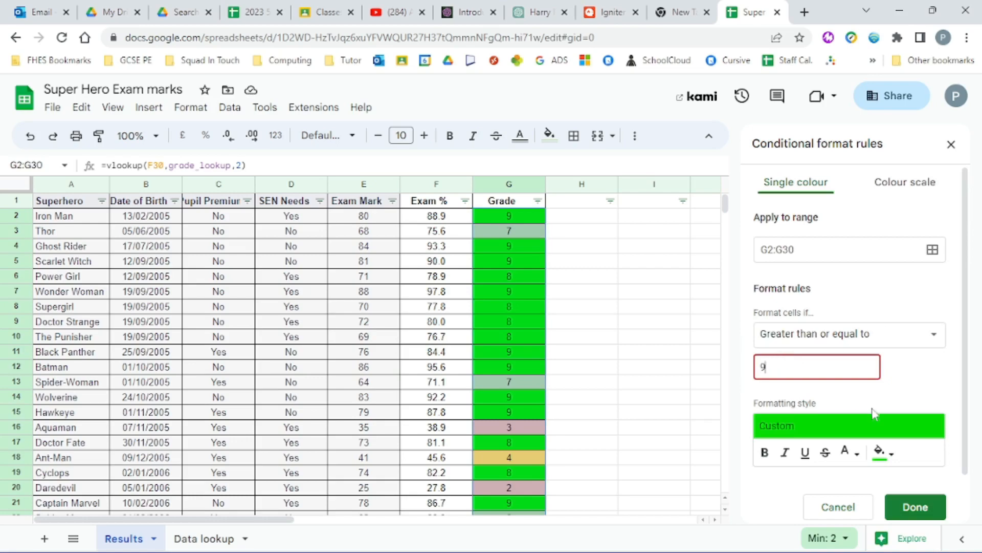
click(916, 507)
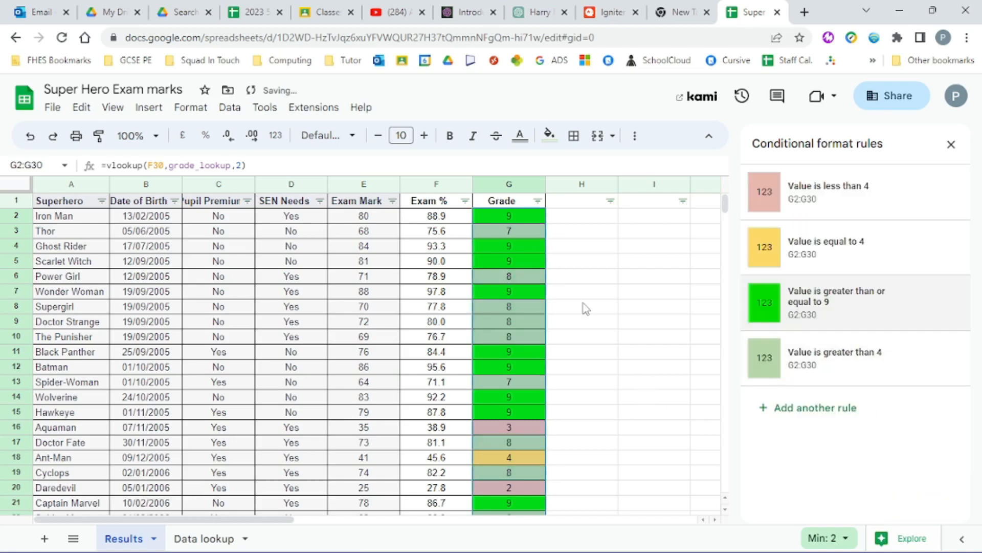
Examine the colour coding down the whole Grade column and close the conditional formatting rules
scroll(521, 279, down, 4)
scroll(517, 413, up, 3)
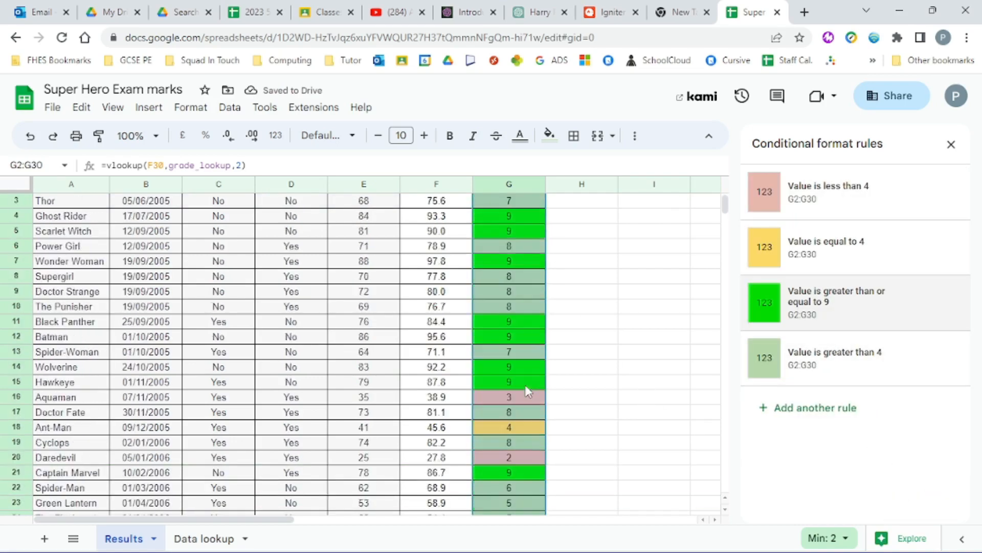
scroll(525, 391, up, 1)
scroll(533, 411, down, 3)
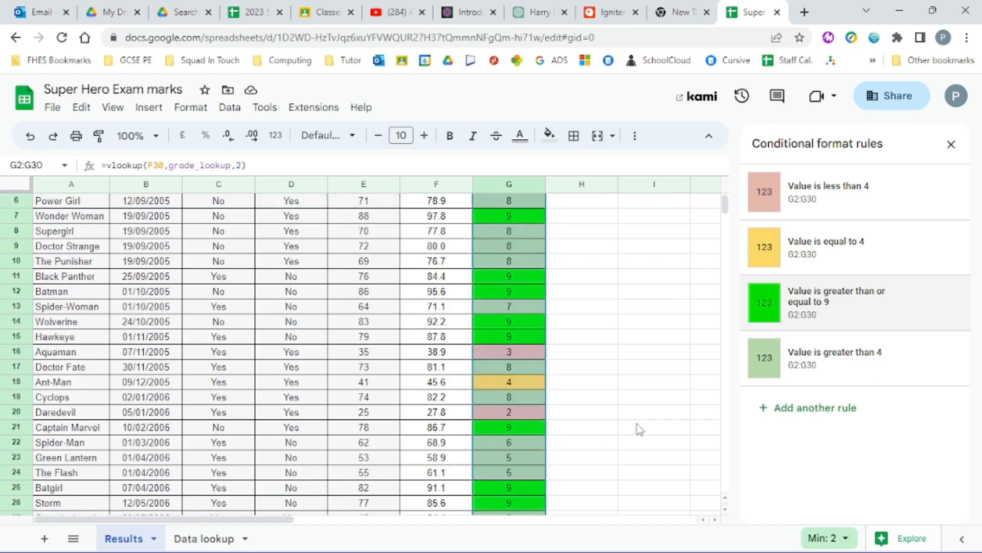
scroll(538, 419, up, 1)
scroll(527, 407, up, 3)
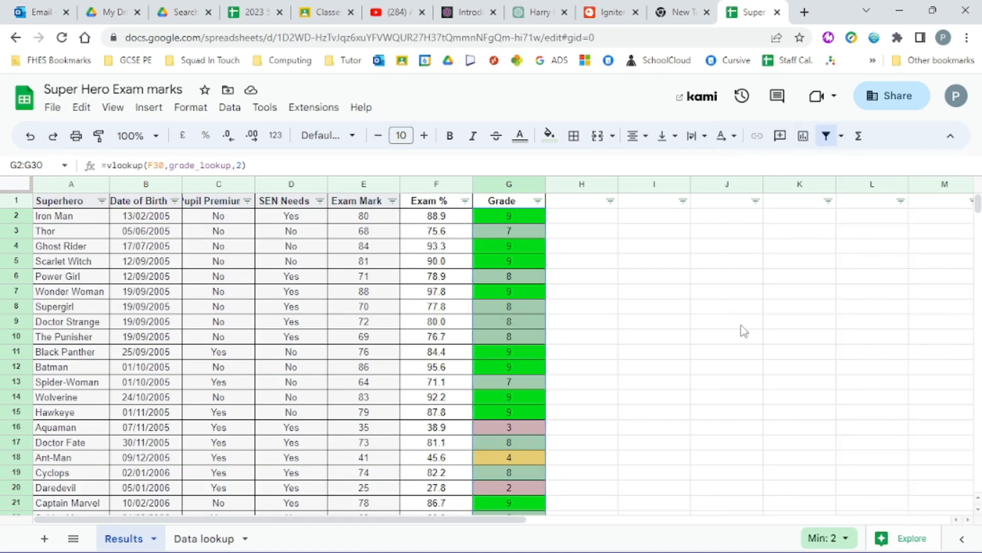
scroll(514, 358, down, 1)
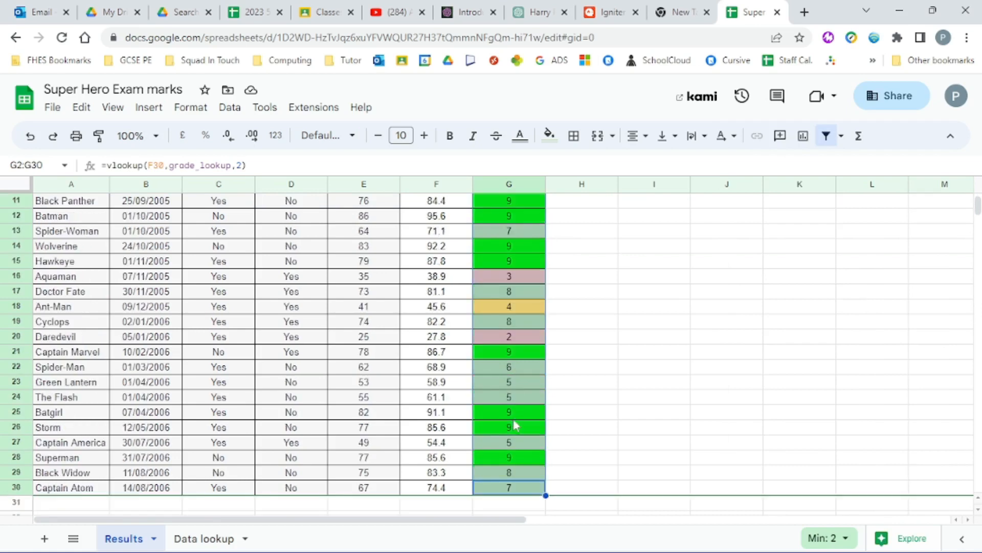
scroll(506, 317, up, 1)
scroll(503, 291, up, 1)
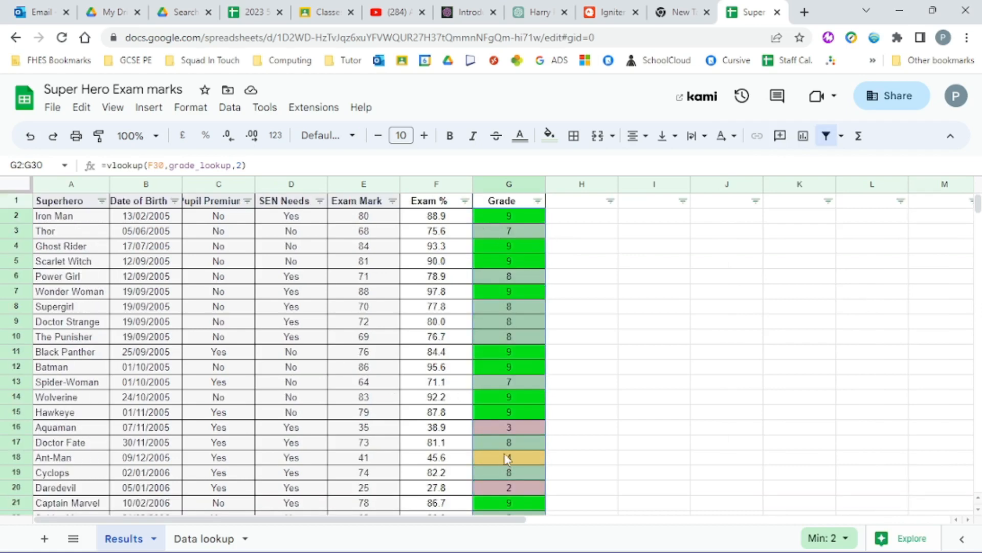
Enter the heading Grade in I4 and list the grades 9 down to 0 in I5:I14
click(656, 247)
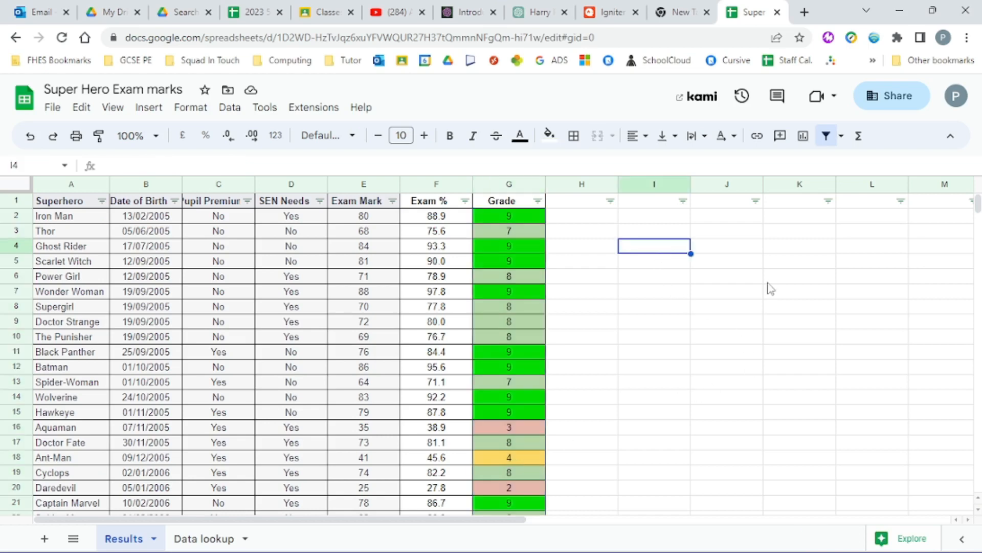
text(Grade)
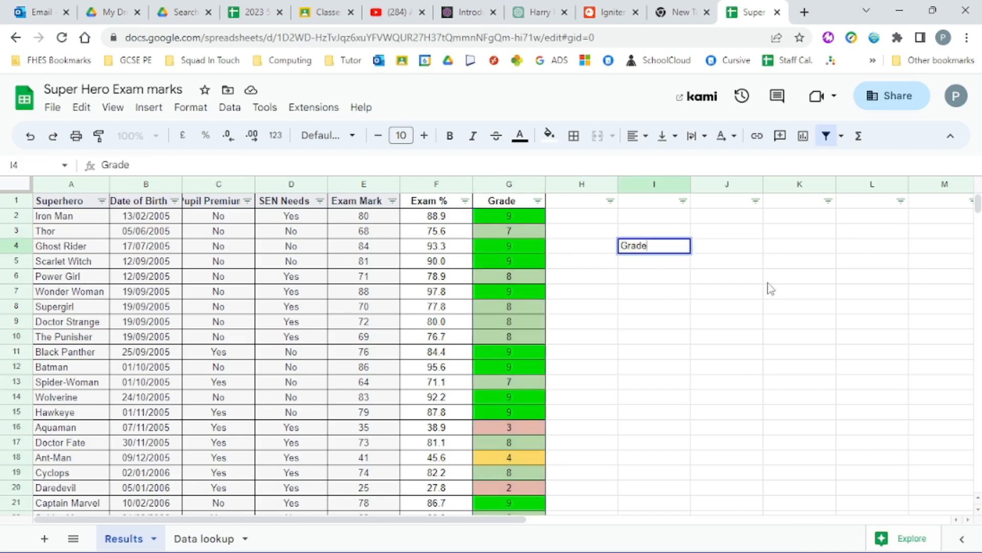
key(Return)
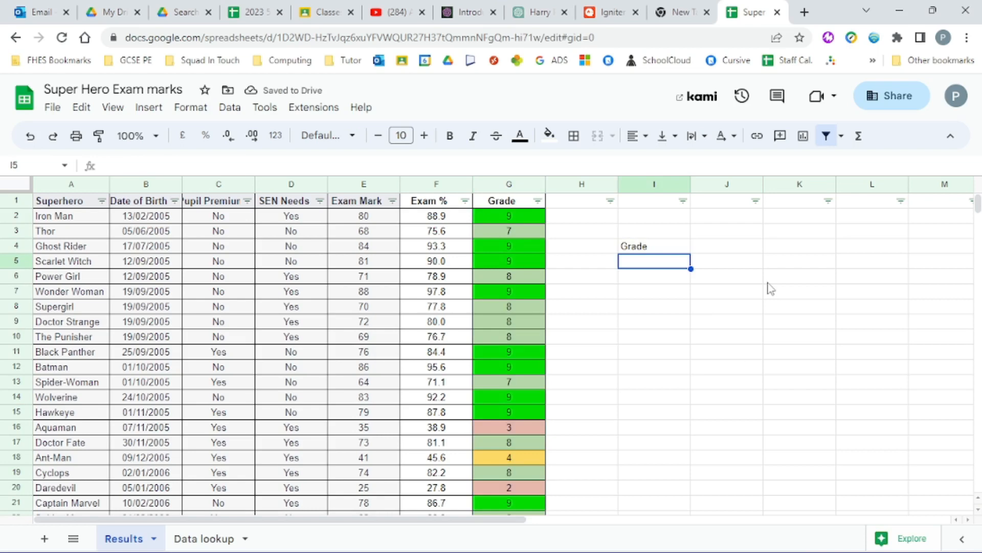
text(9 8 7 6 5 4)
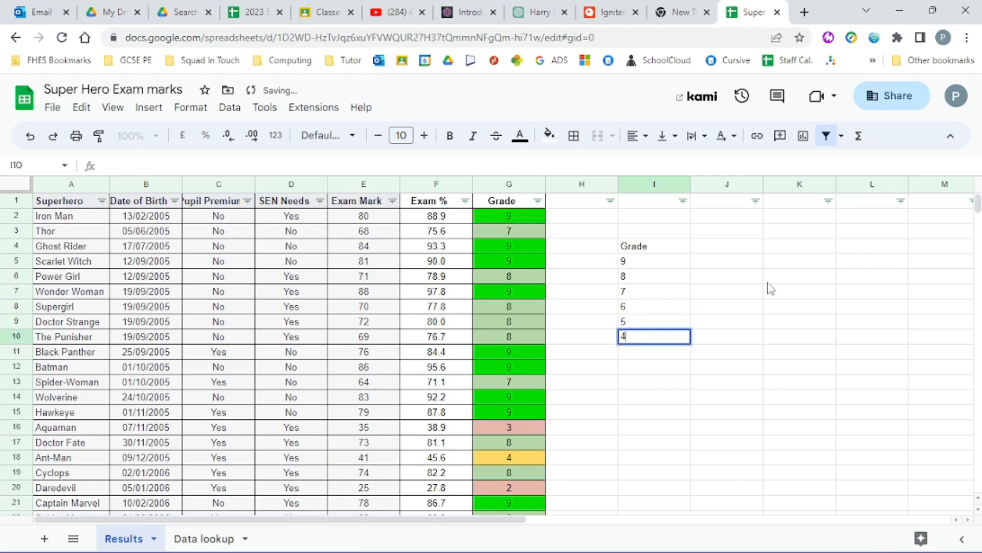
key(Return)
text(3)
key(Return)
text(2)
key(Return)
text(1)
key(Return)
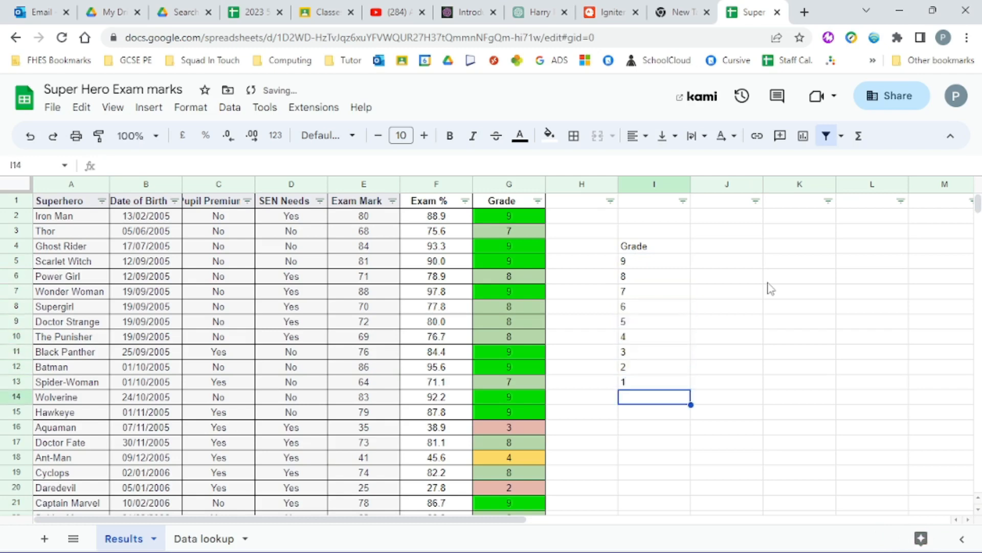
text(0)
key(Up)
Enter the heading No in J4, beside the Grade heading of the new summary table
key(Right)
key(Up)
key(Up)
key(Up)
key(Up)
key(Up)
key(Up)
key(Up)
key(Up)
key(Up)
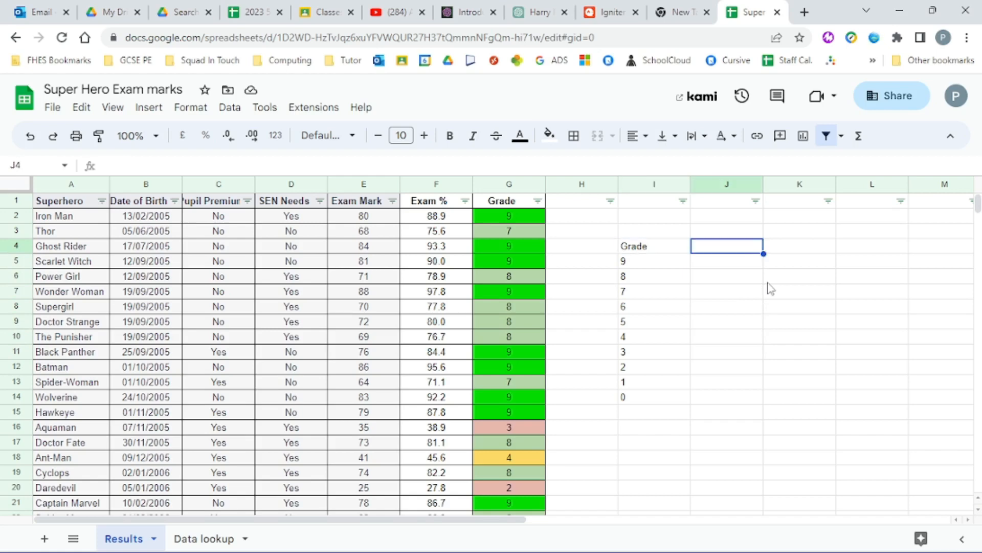
text(No)
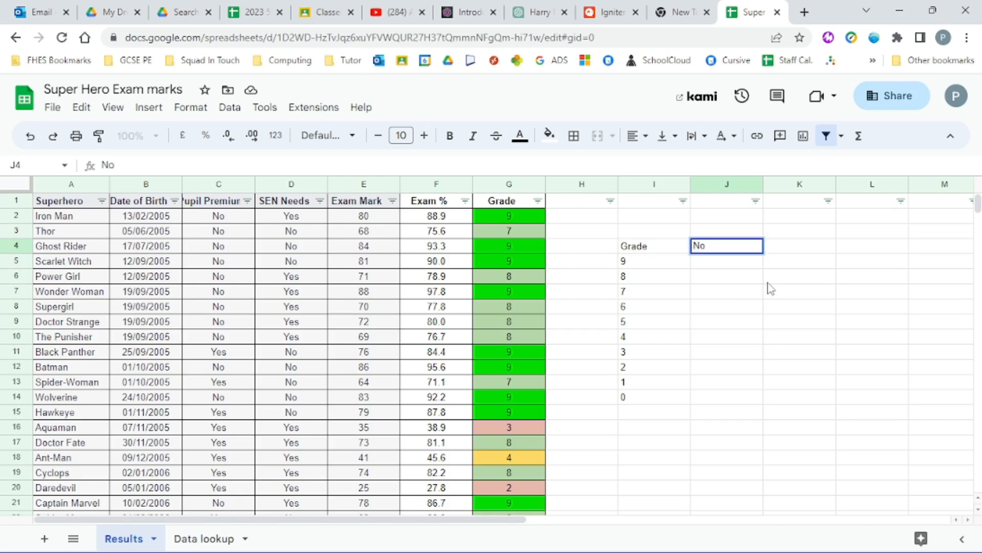
key(Return)
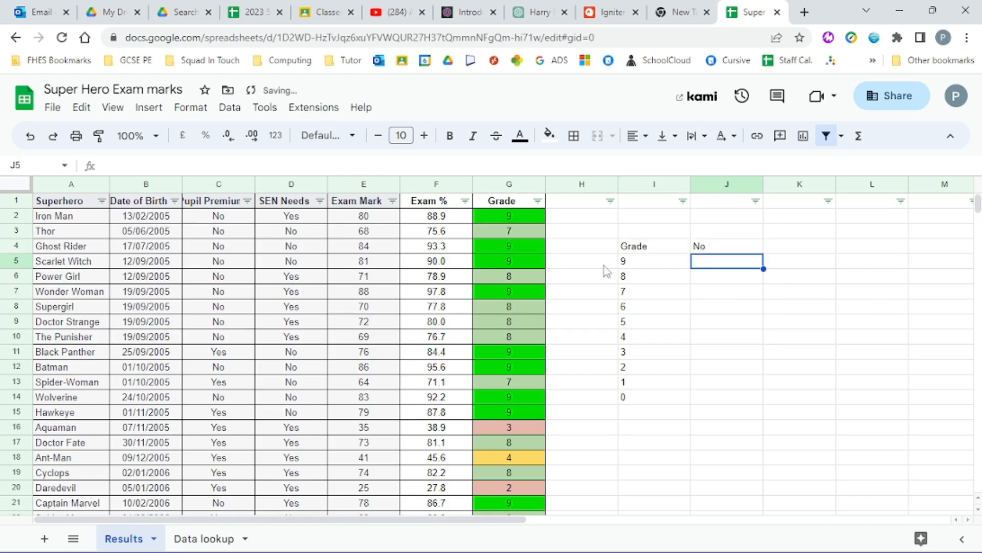
Look over the Grade column, and start a COUNTIF formula in J5 with the whole column G:G as its range
click(522, 220)
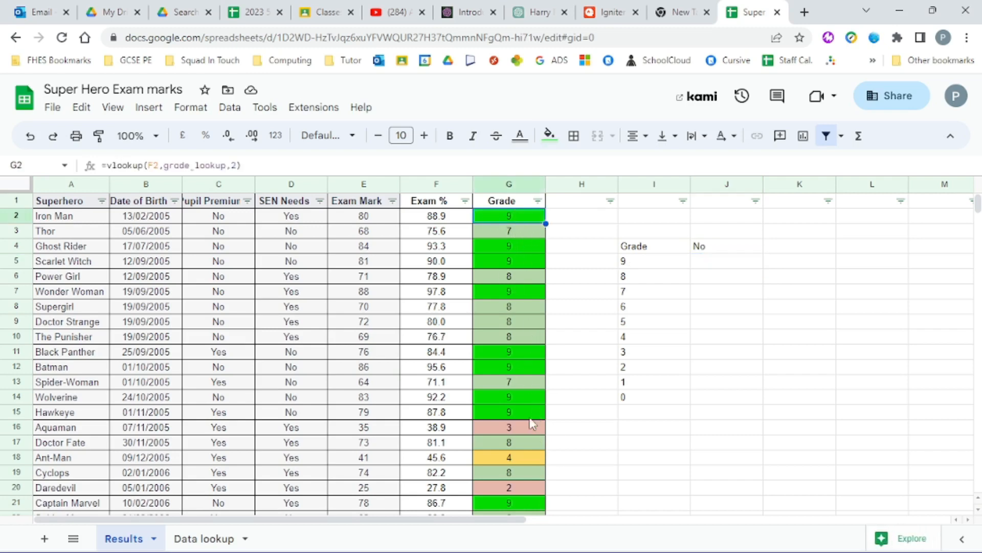
scroll(532, 424, down, 4)
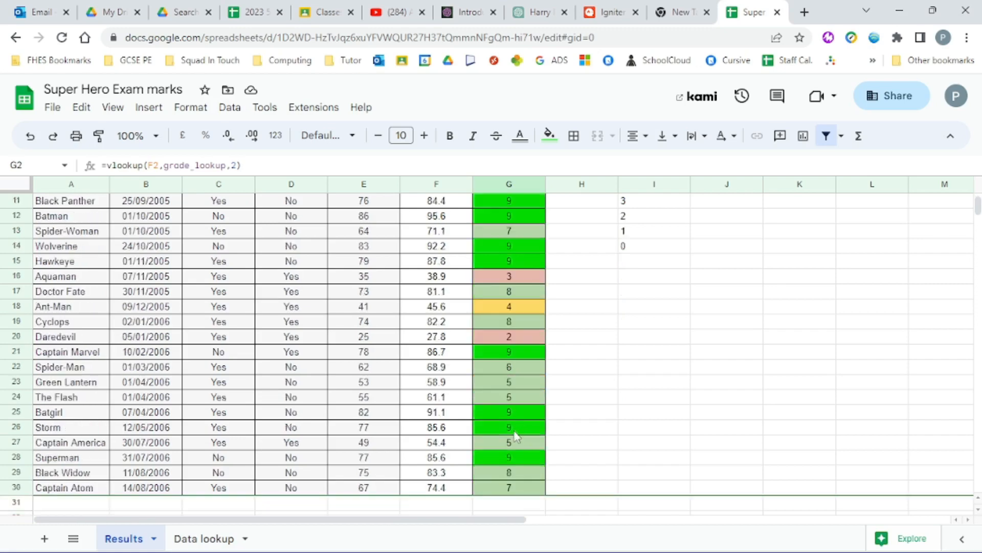
scroll(577, 421, up, 5)
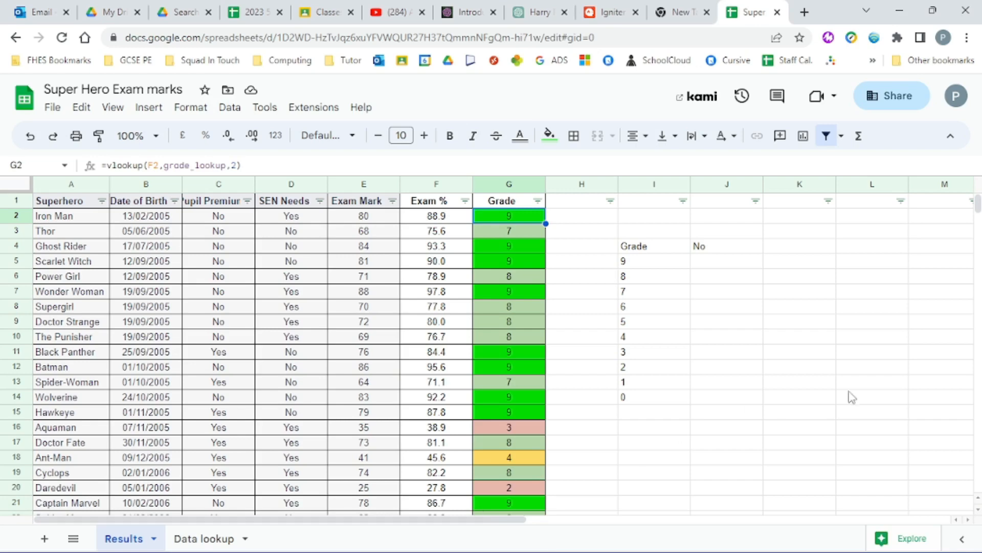
click(724, 262)
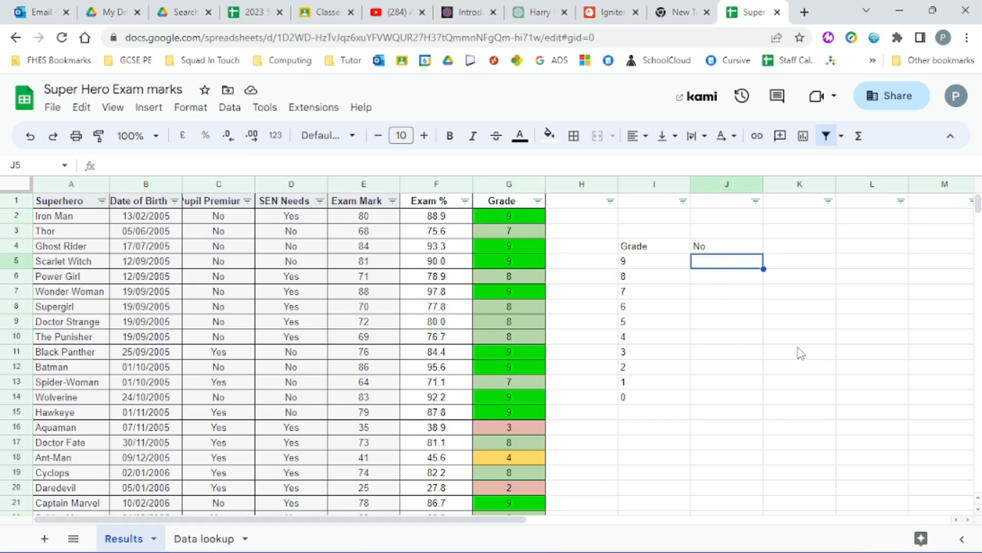
text(=)
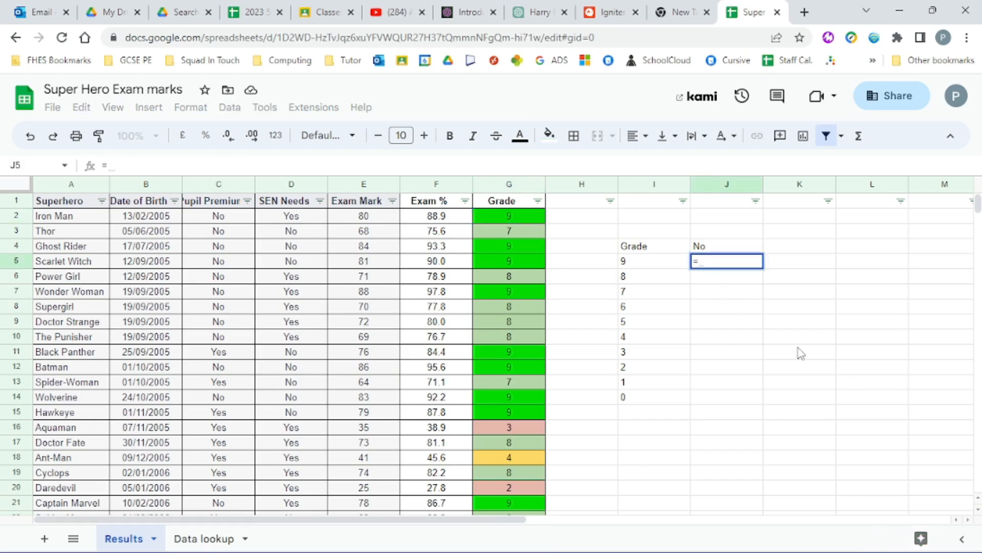
text(countif)
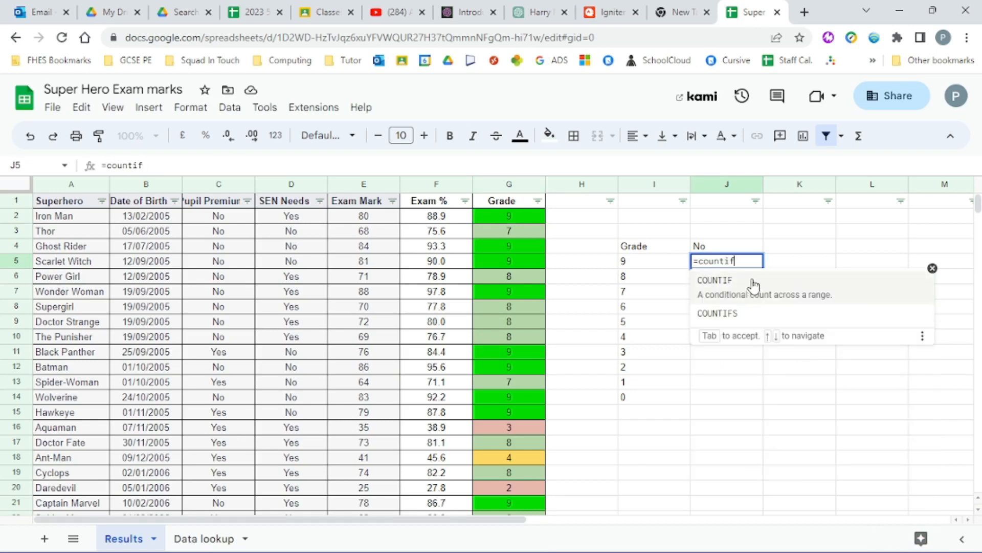
click(184, 161)
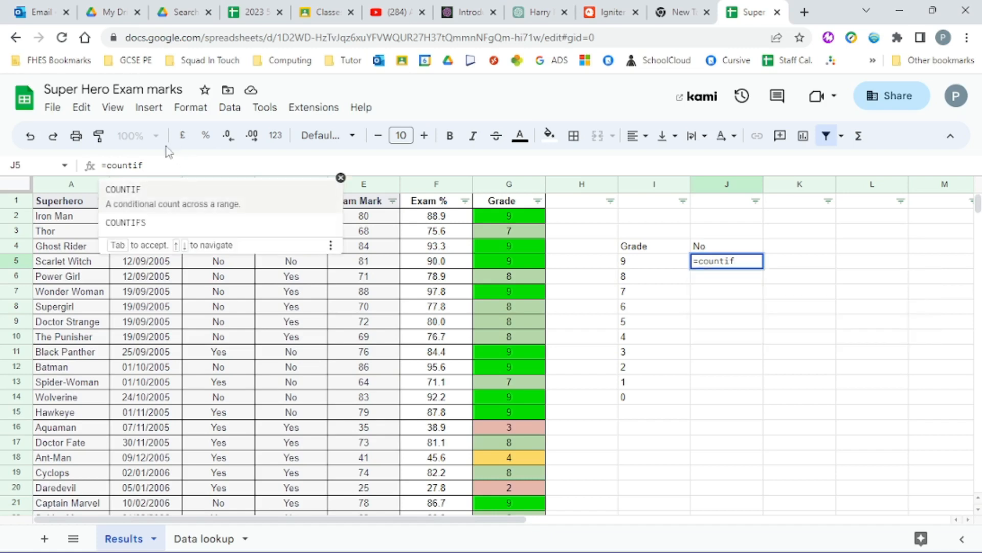
text(()
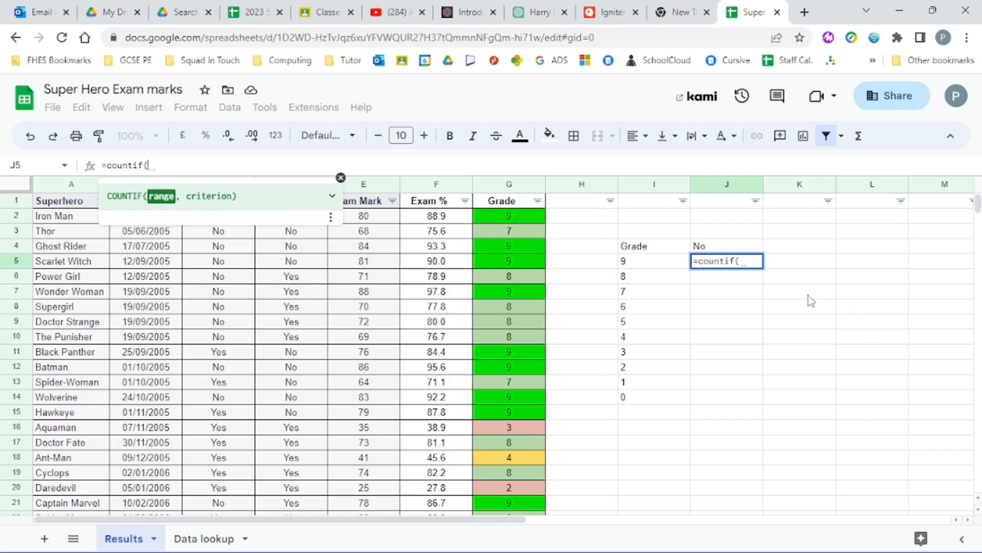
click(499, 186)
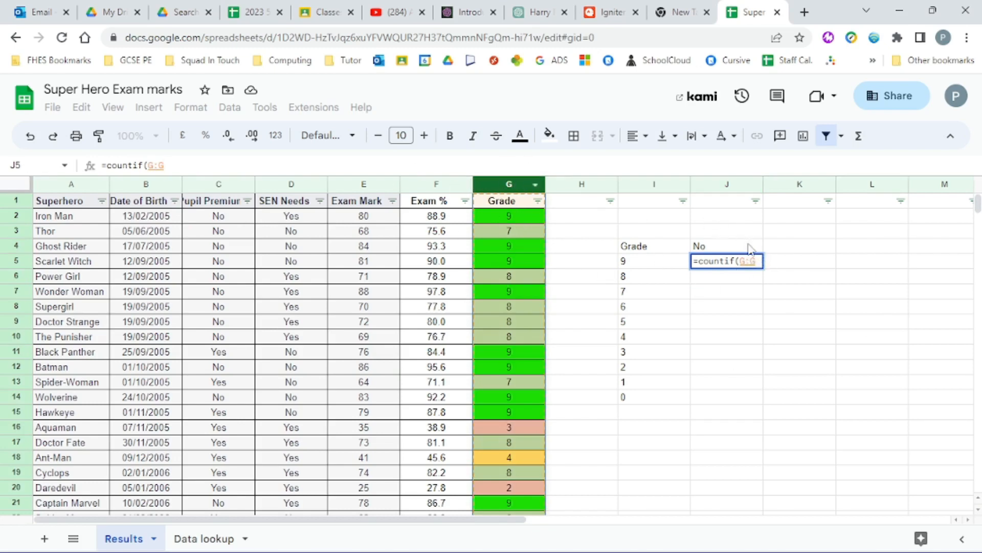
Complete the J5 formula as =countif(G:G,I5) and fill it down the No column to J14
scroll(502, 312, down, 15)
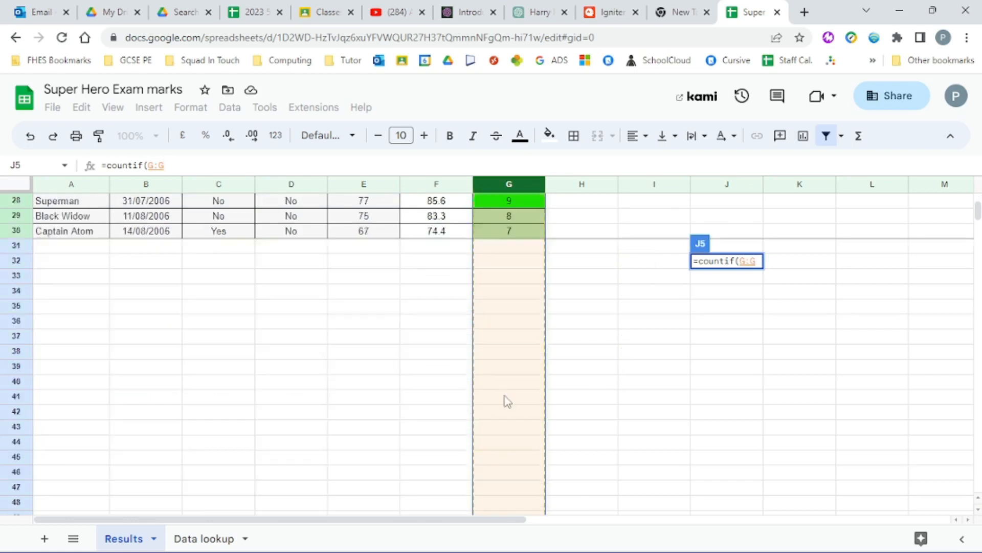
scroll(504, 394, down, 18)
scroll(504, 393, up, 15)
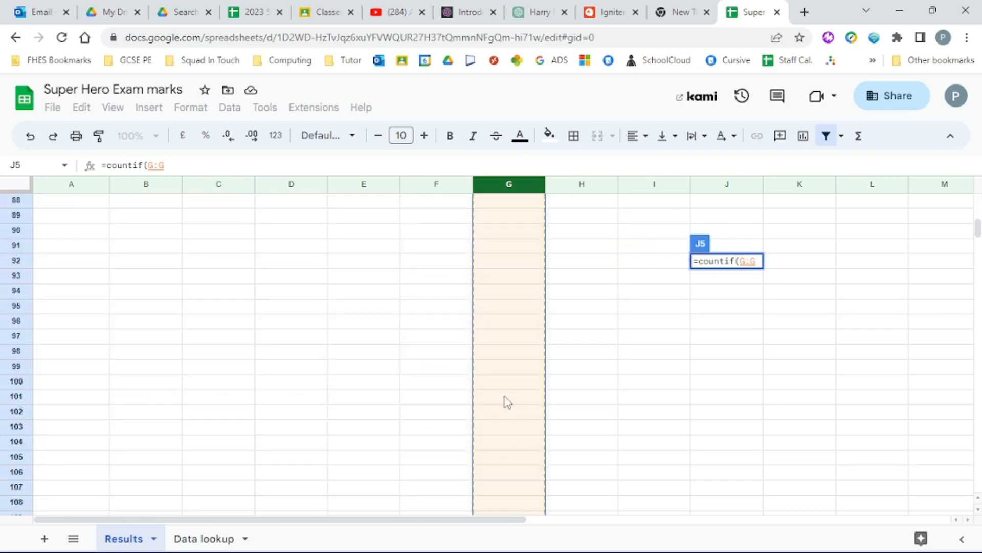
scroll(504, 384, up, 17)
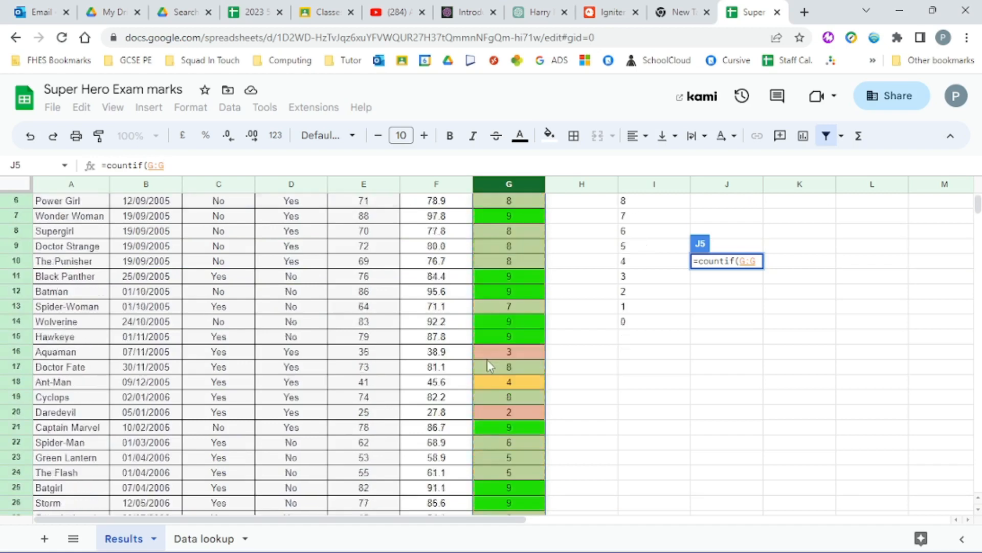
scroll(512, 384, down, 7)
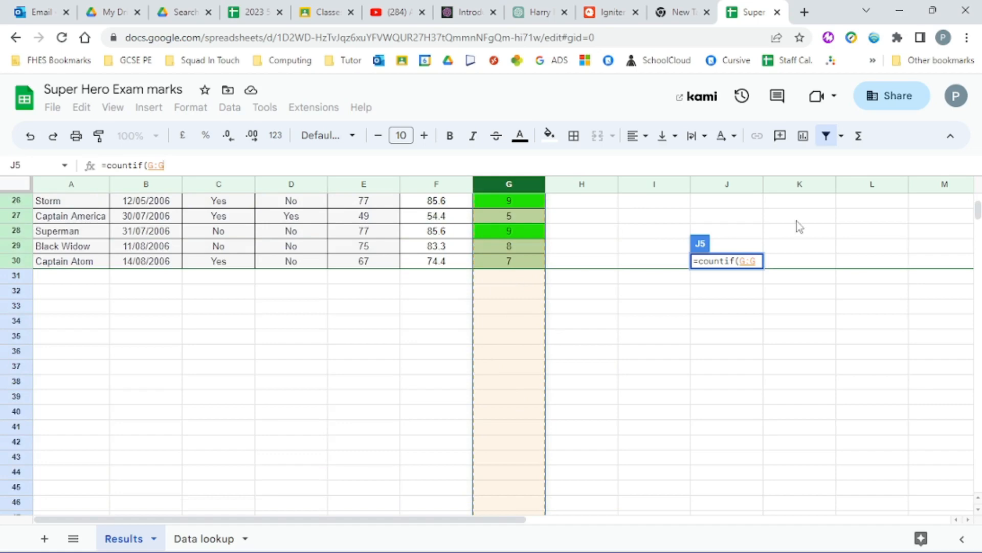
scroll(506, 284, up, 8)
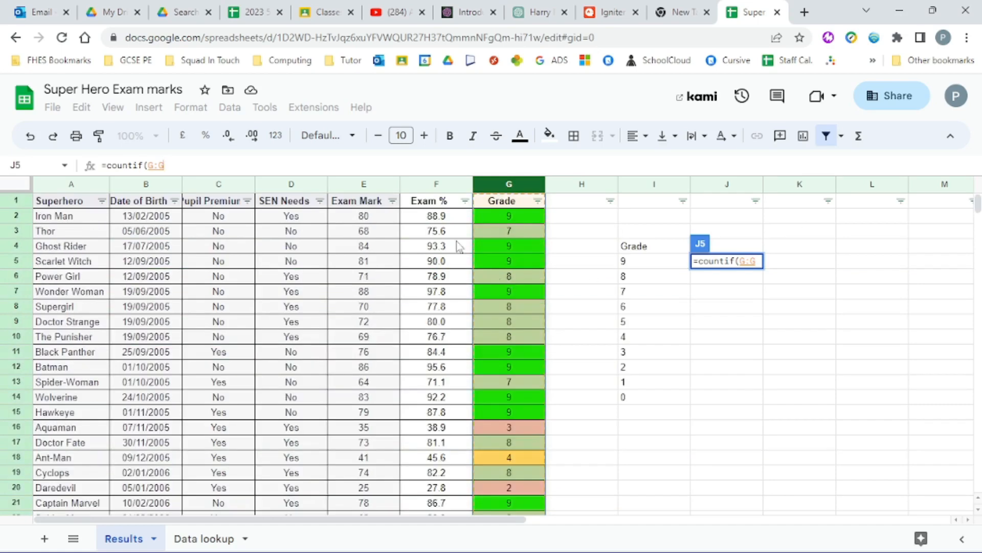
click(157, 166)
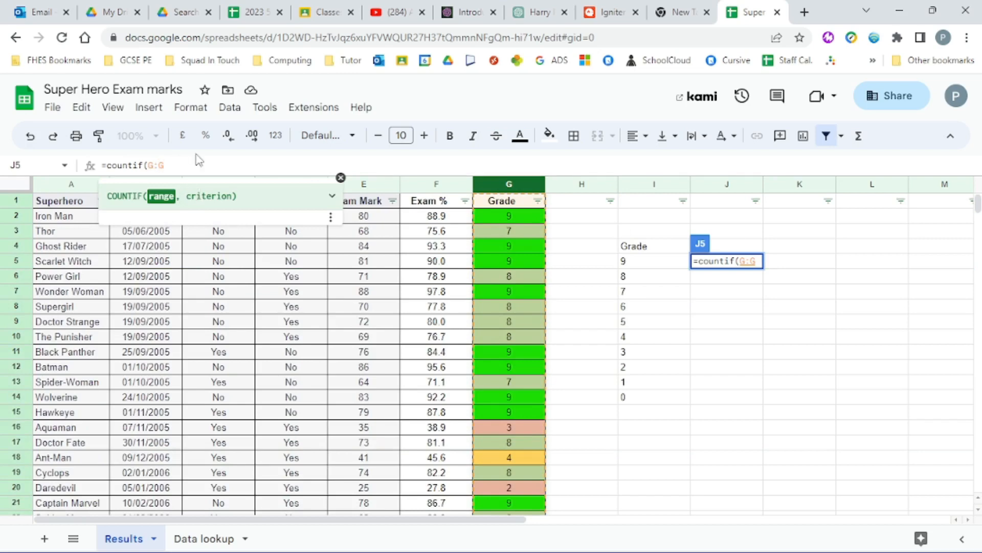
text(,)
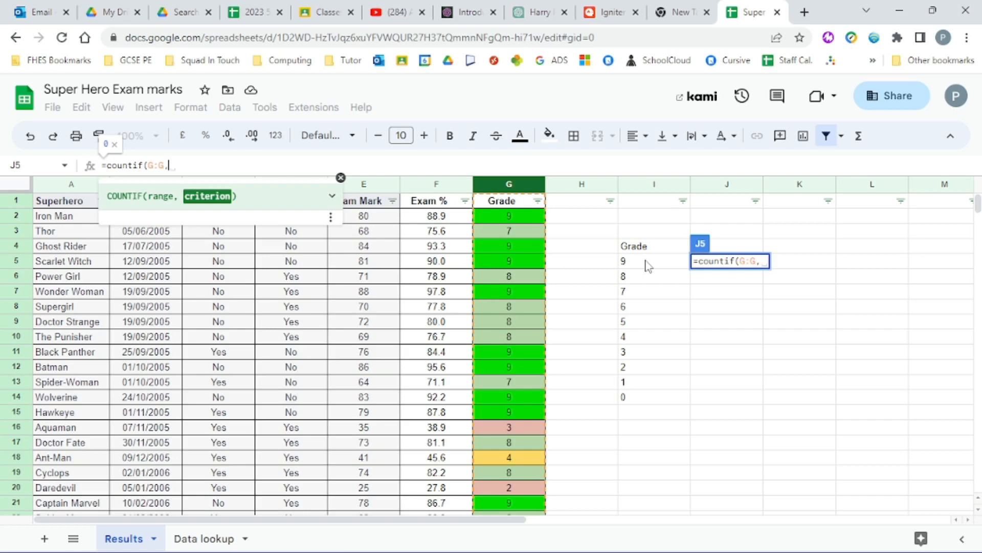
click(648, 264)
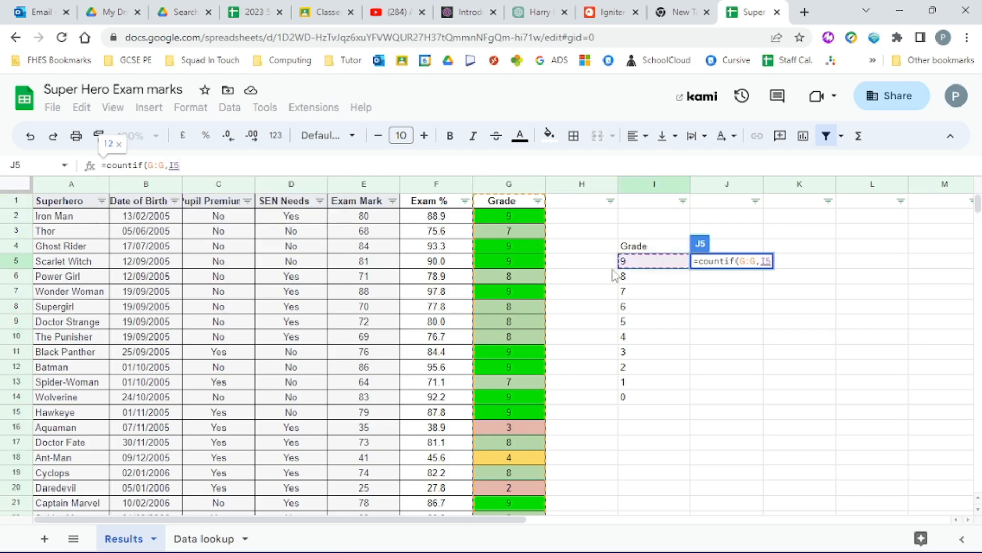
text())
key(Return)
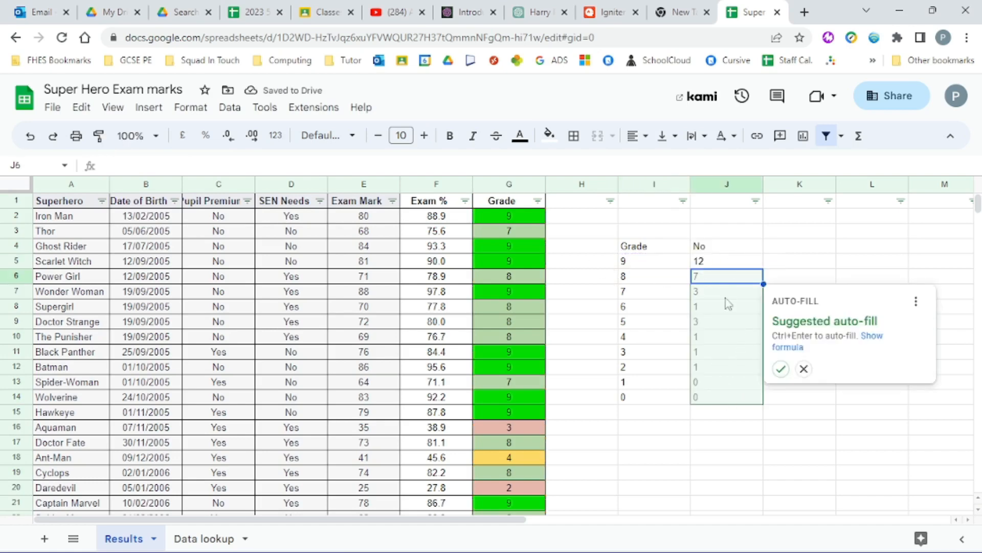
click(780, 368)
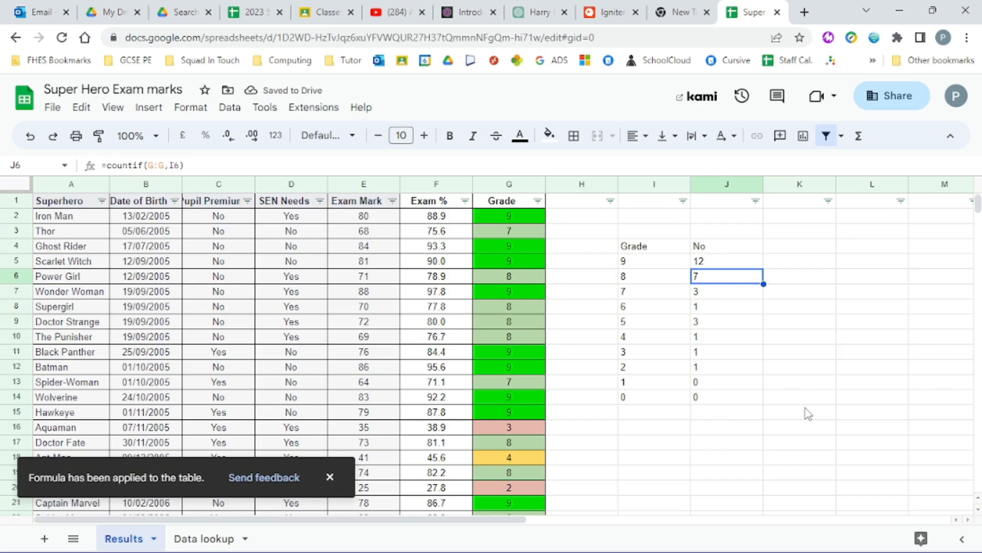
Enter the heading % in K4, beside the No heading of the summary table
click(773, 249)
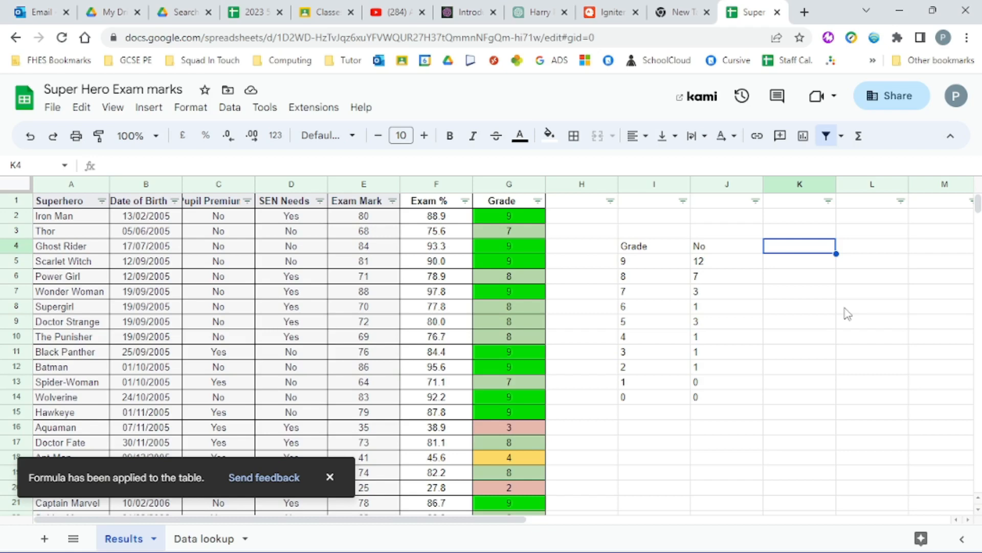
text(%)
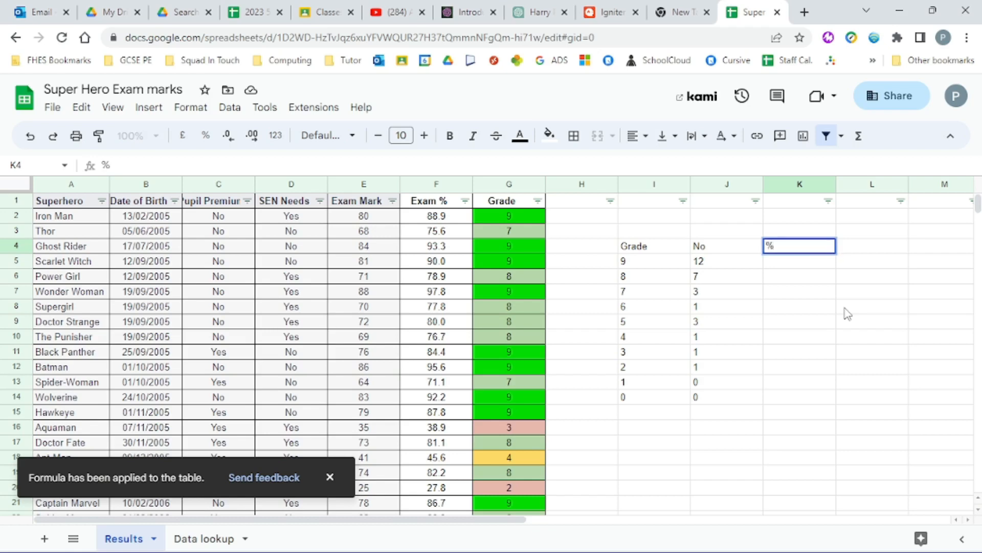
key(Return)
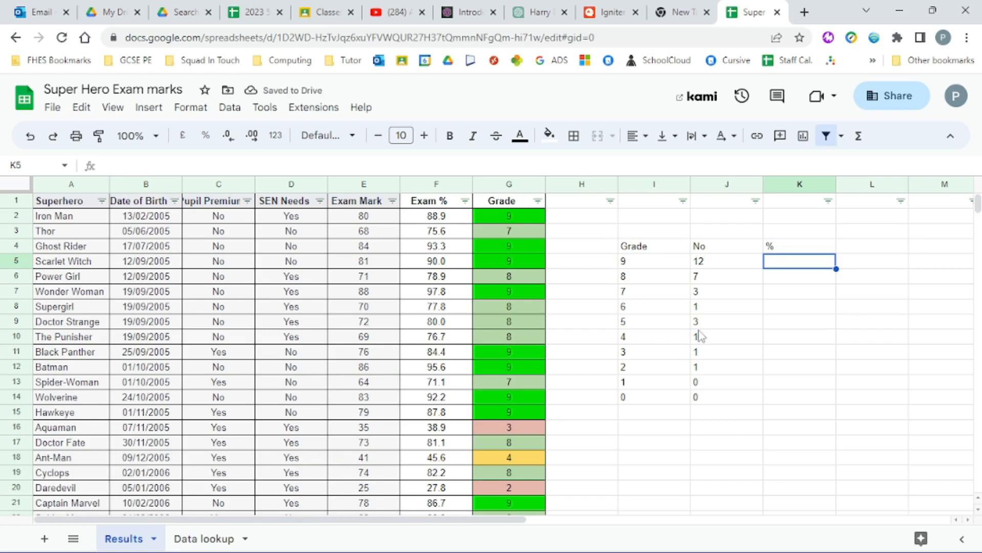
Total the grade counts in J15 with the formula =sum(J5:J14), and reselect the cell to check it
click(722, 398)
click(723, 412)
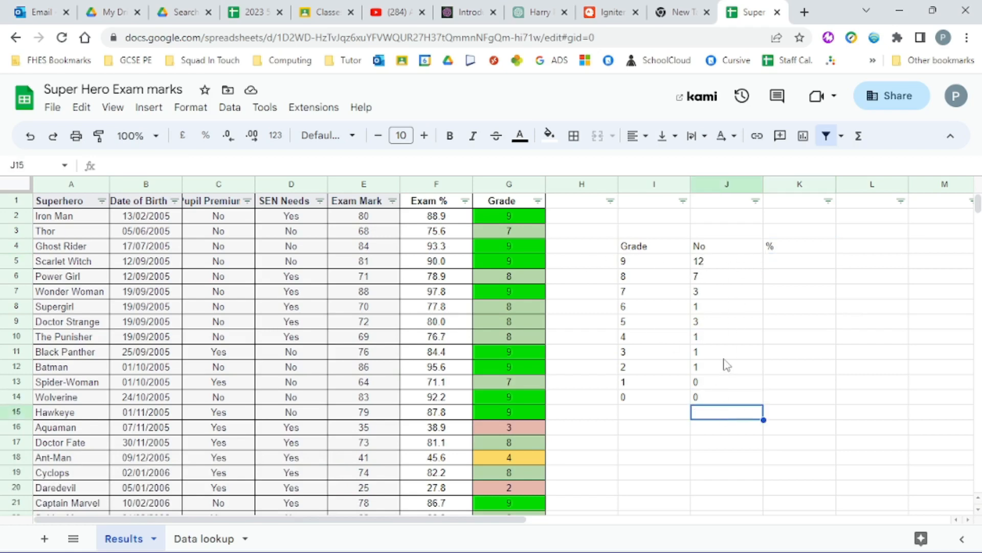
text(=)
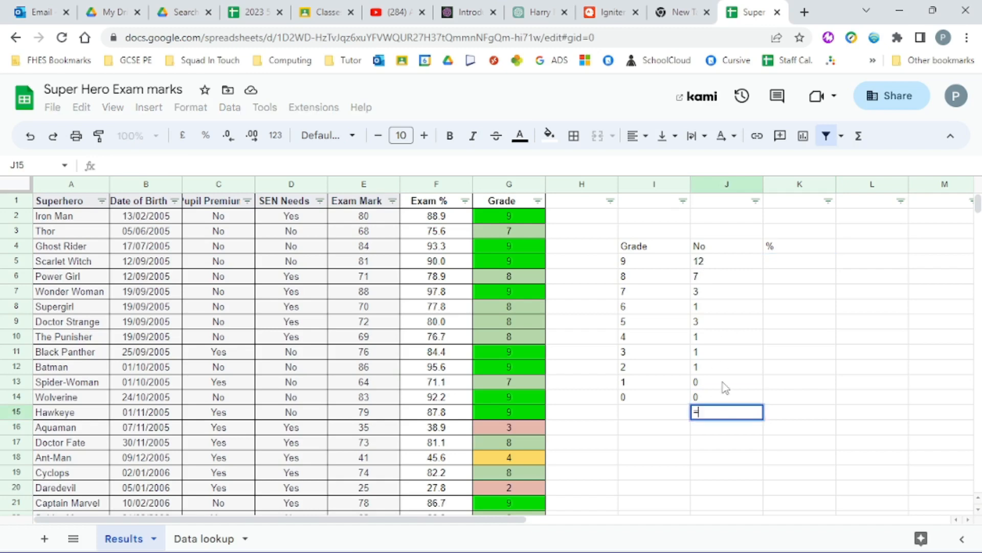
text(sum()
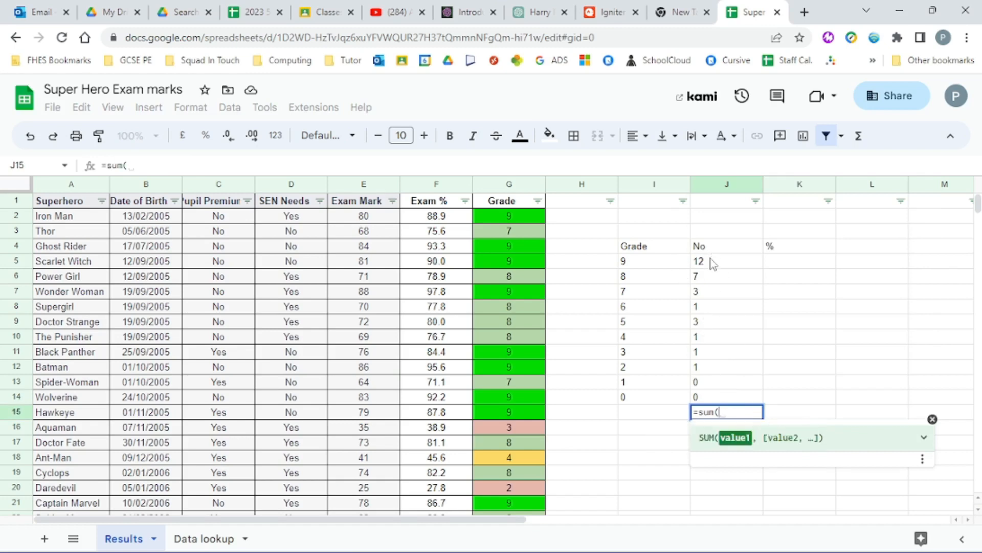
drag(714, 261, 729, 402)
text())
key(Return)
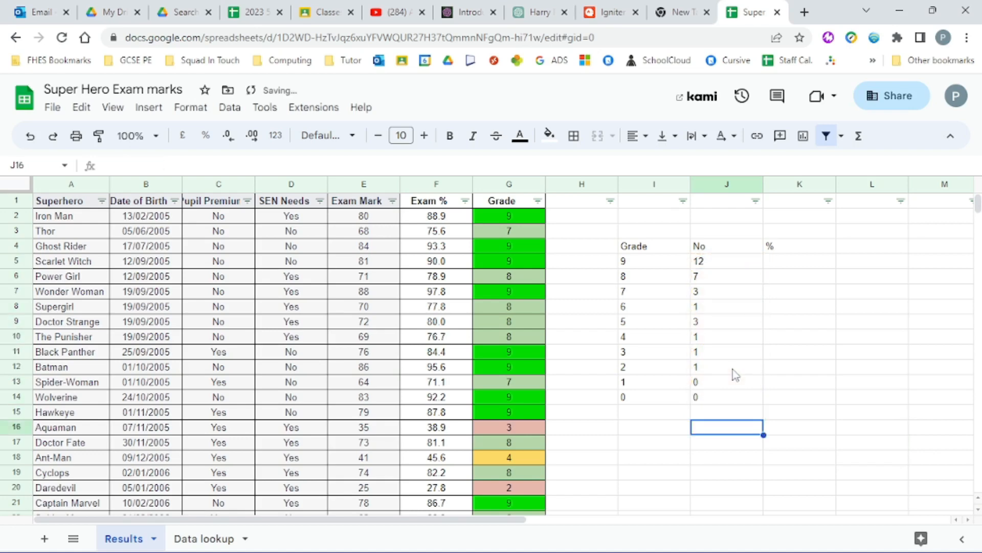
click(720, 416)
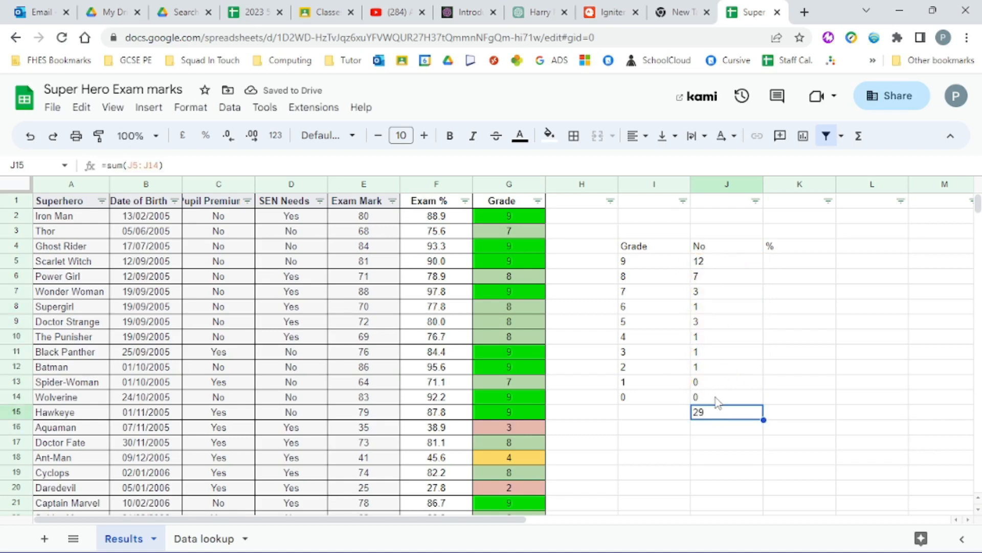
Try clearing Doctor Strange's exam mark, exam percentage and grade in E9:G9 to test the summary counts
click(391, 326)
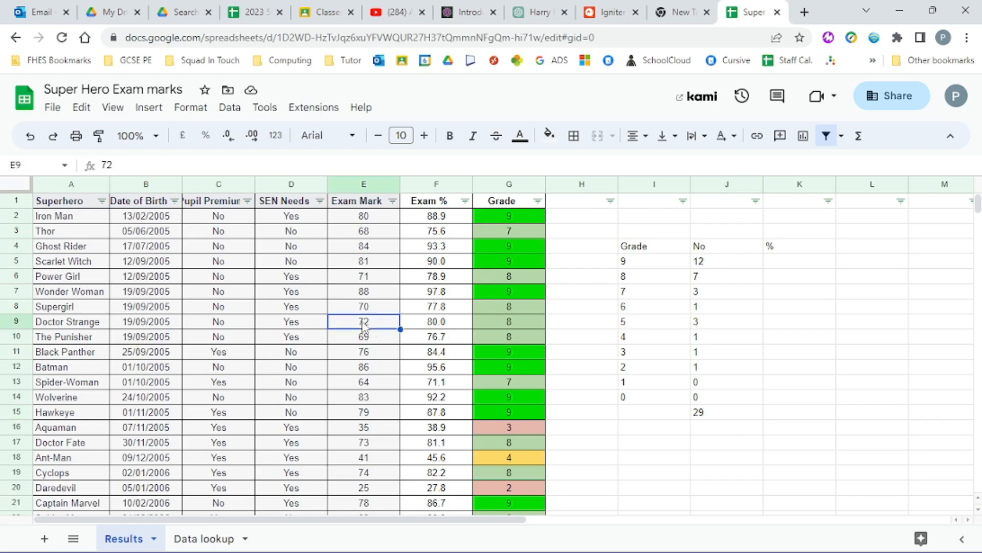
key(Delete)
click(438, 322)
key(Delete)
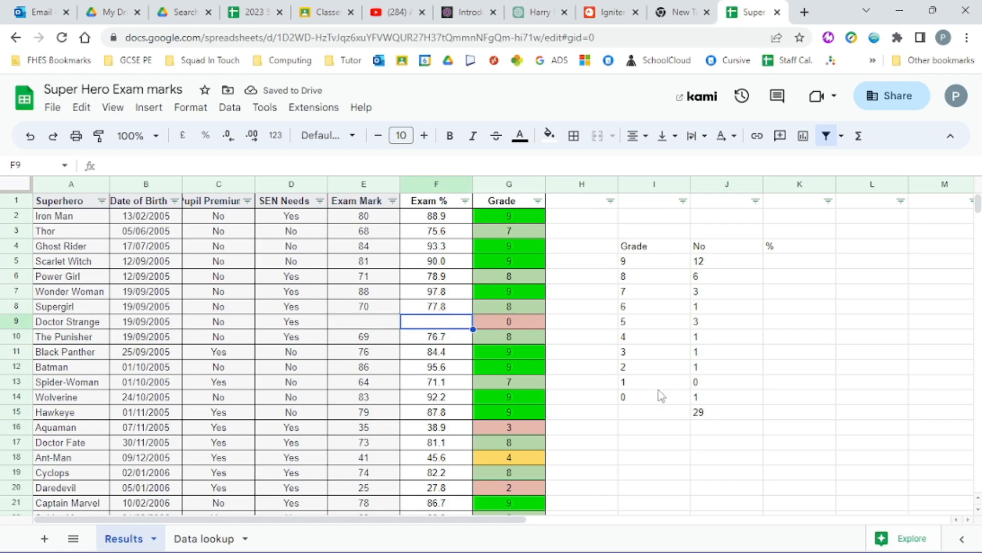
click(527, 323)
key(Delete)
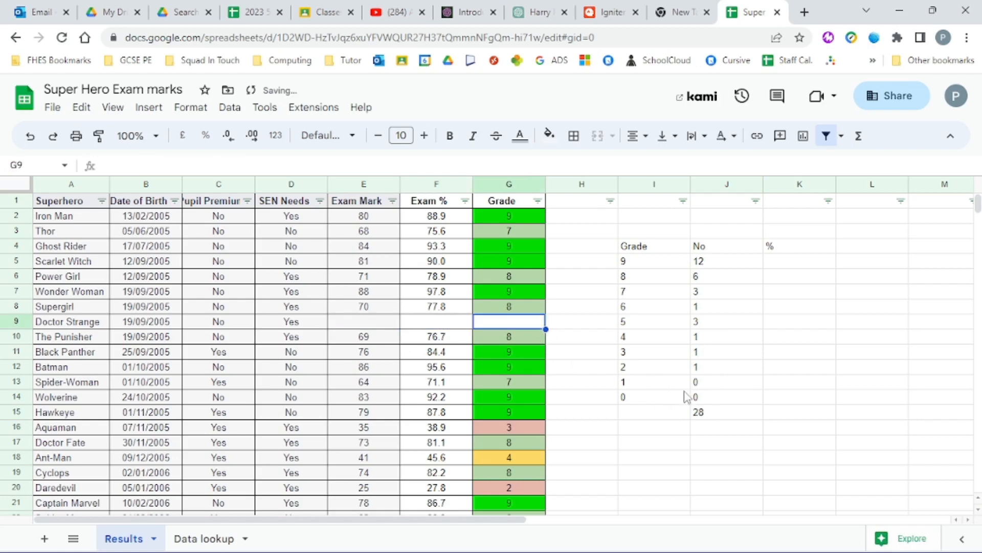
Undo the three deletions in Doctor Strange's row
key(ctrl+z)
key(ctrl+z)
key(ctrl+z)
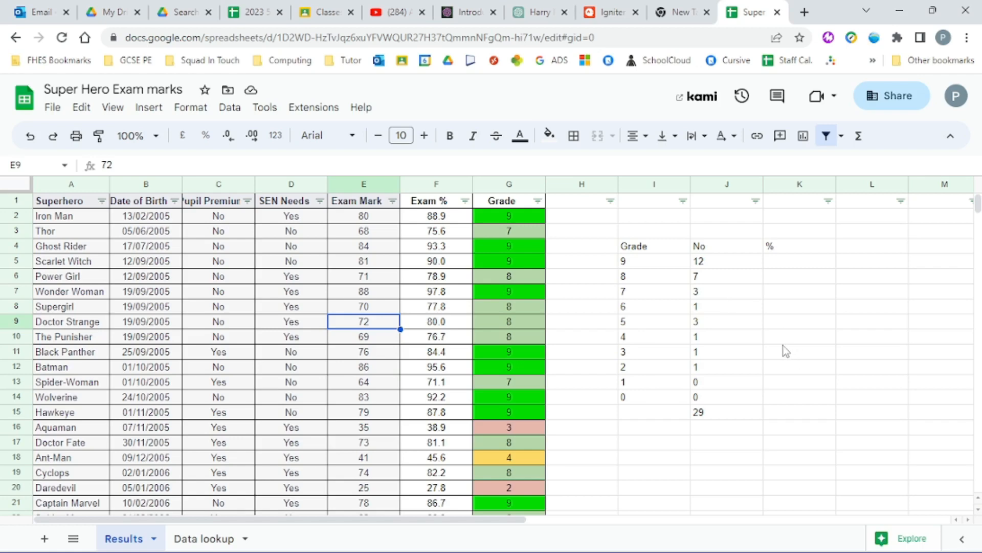
Calculate the percentage of grade 9 results in K5 with the formula =J5/J15*100
click(771, 264)
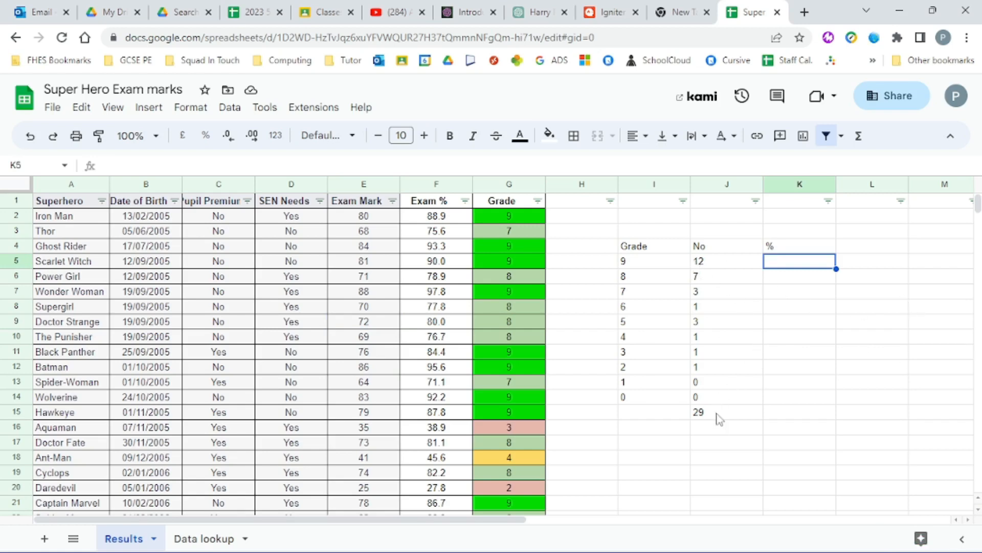
text(=)
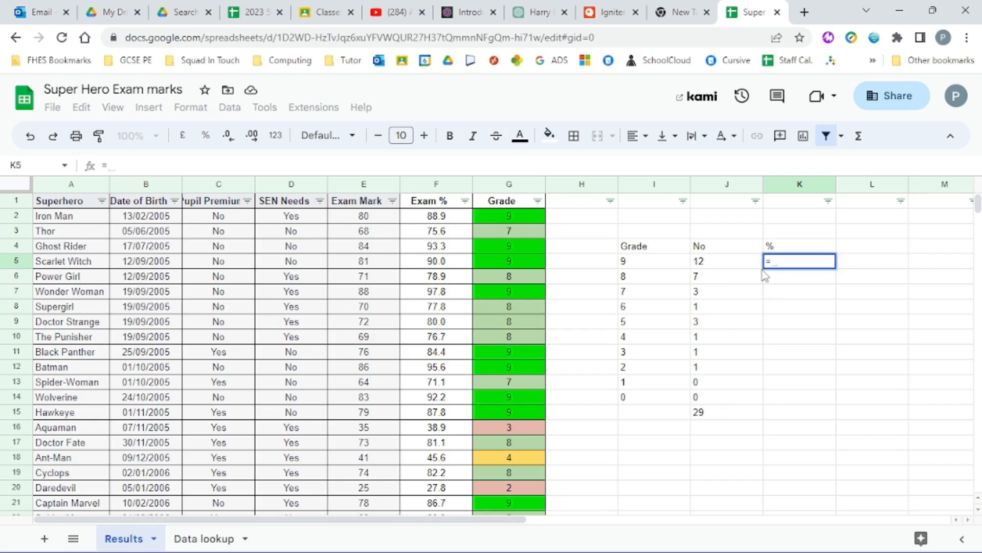
click(708, 265)
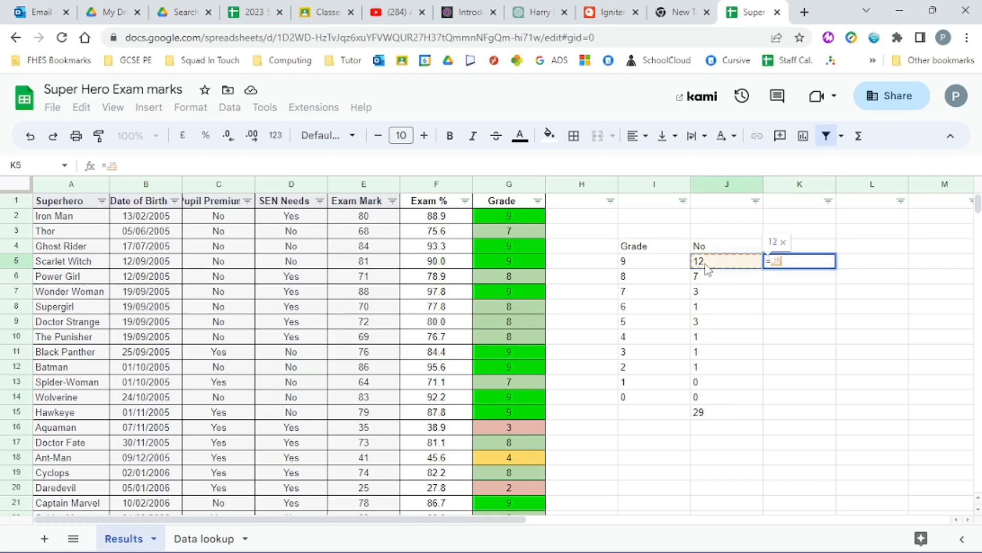
text(/)
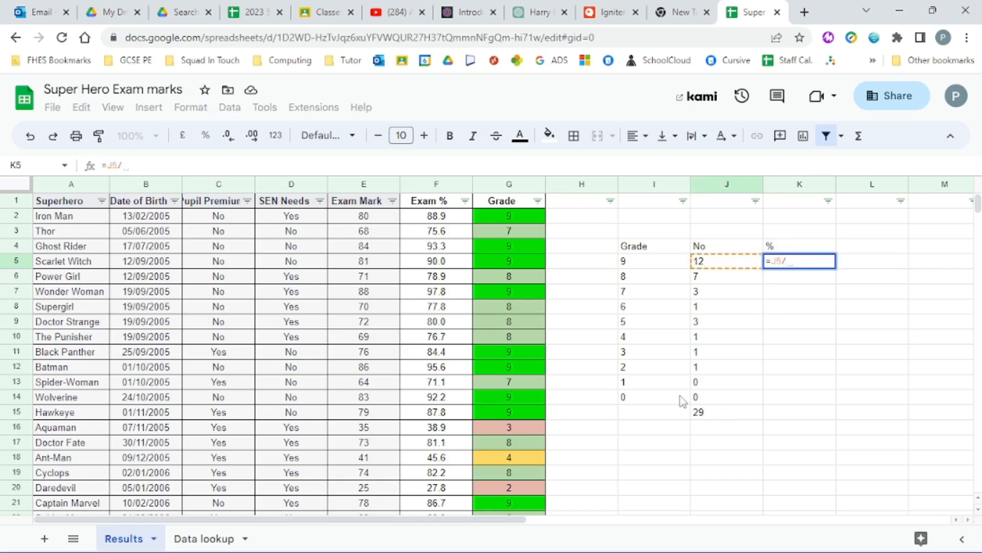
click(703, 416)
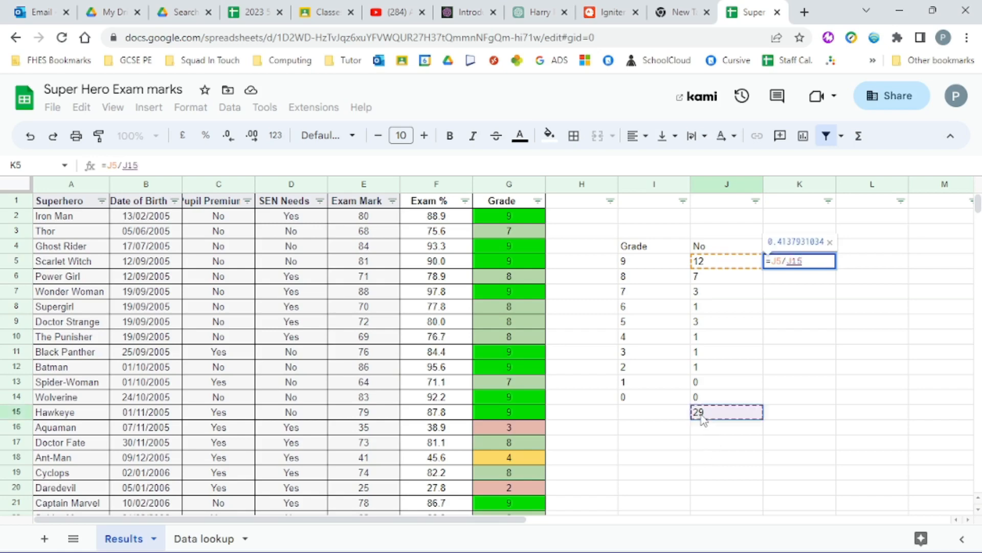
text(*100)
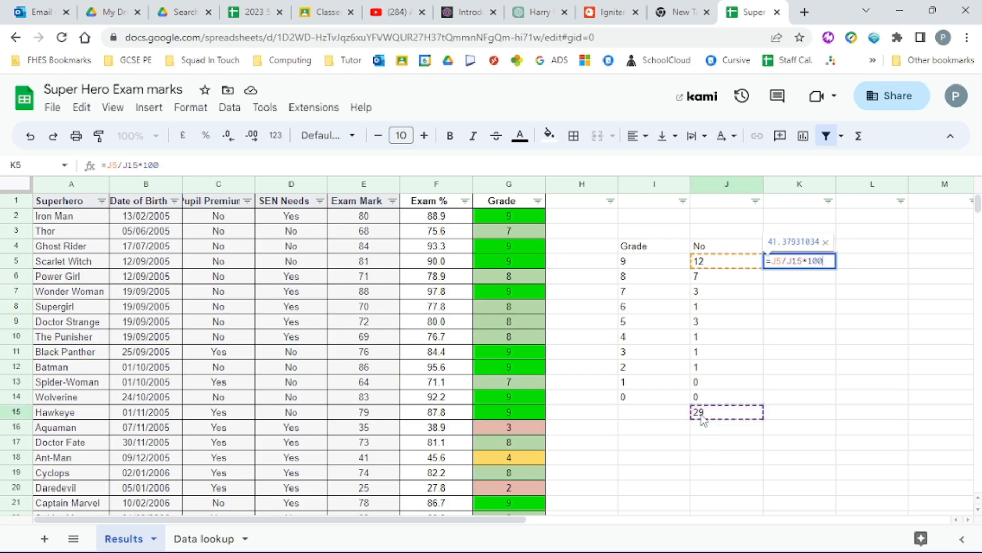
key(Return)
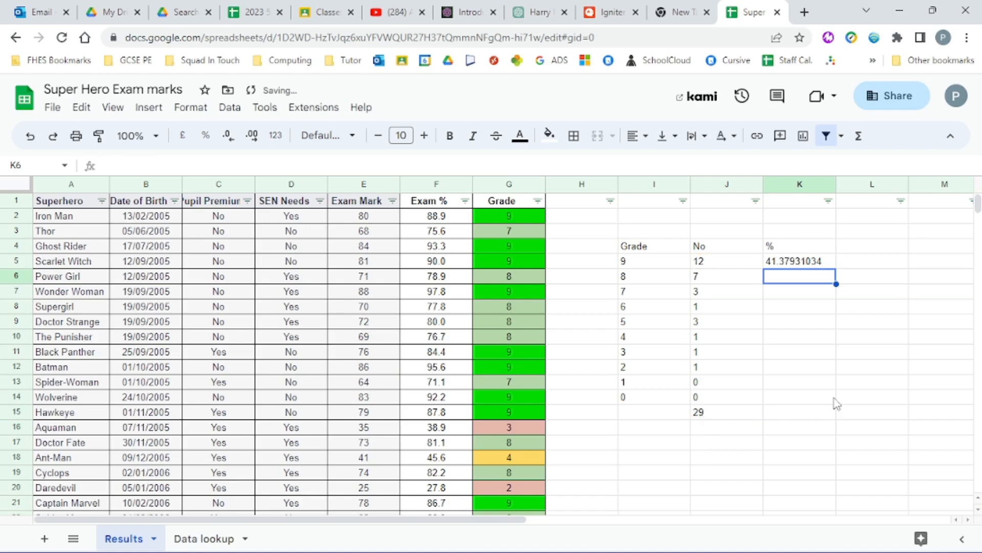
Format the whole of column K as numbers with one decimal place (0.0)
click(793, 183)
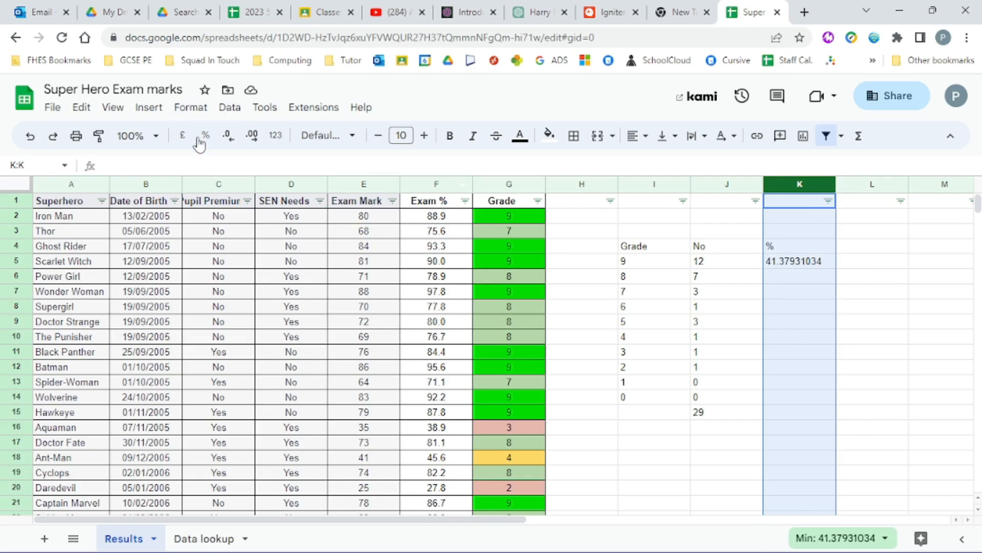
click(191, 107)
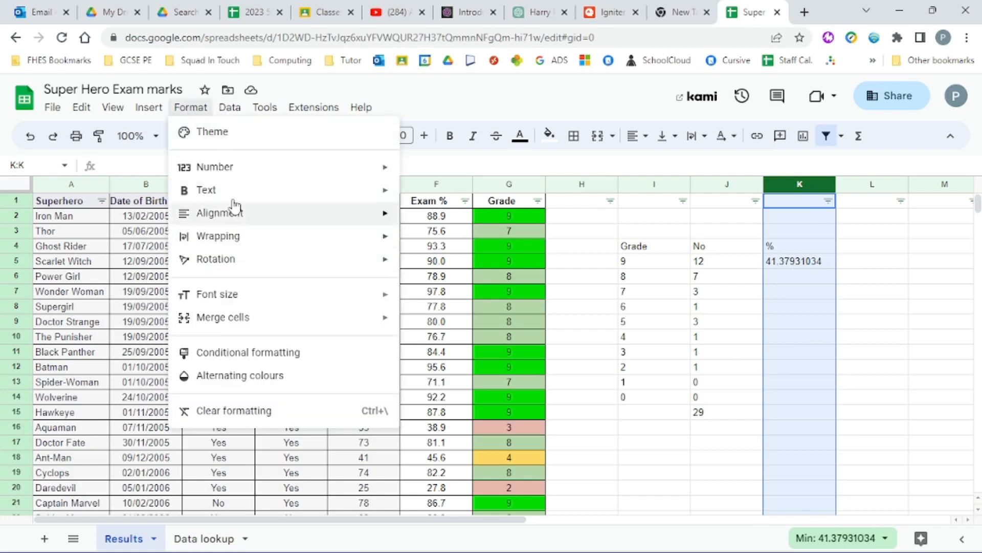
mouse_move(248, 167)
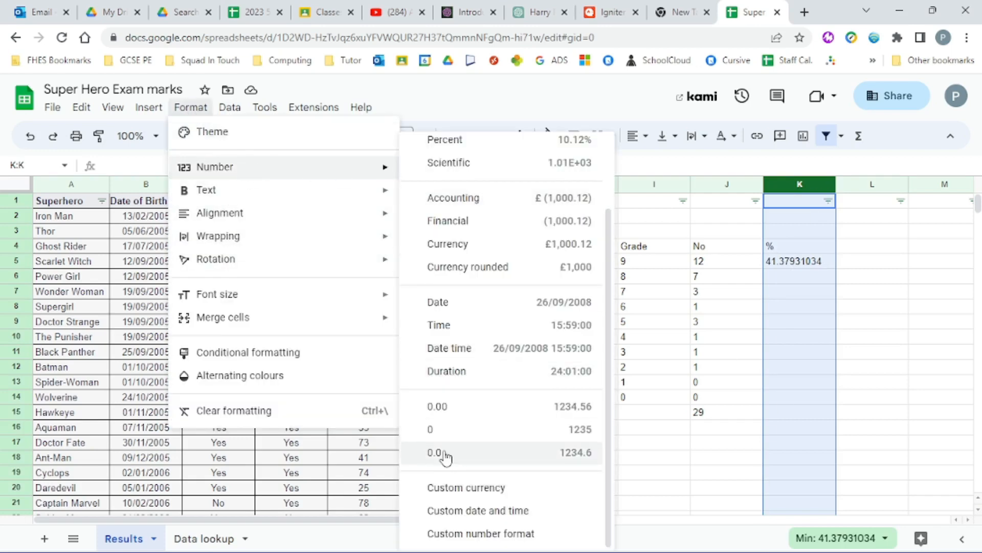
click(462, 453)
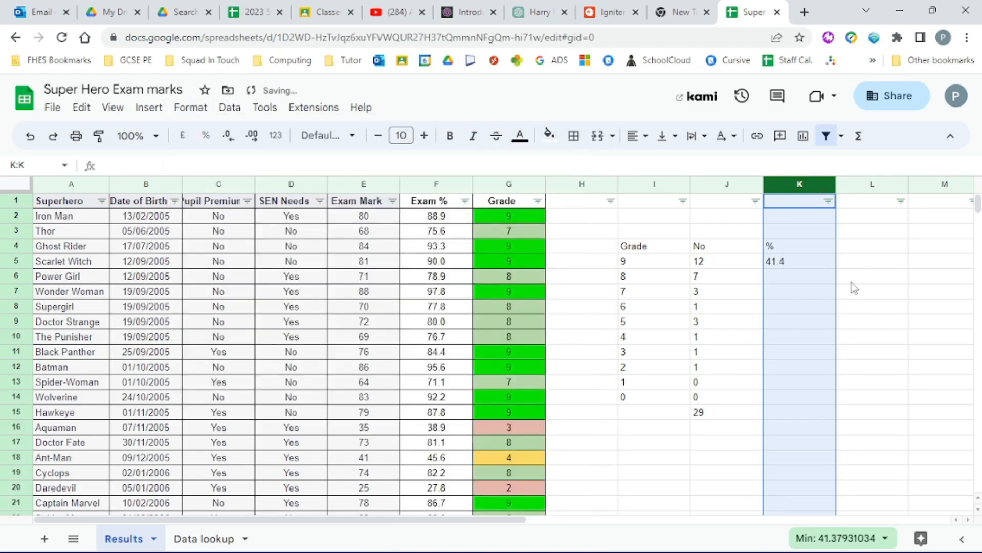
Try copying the grade 9 percentage formula from K5 down into K6
click(812, 262)
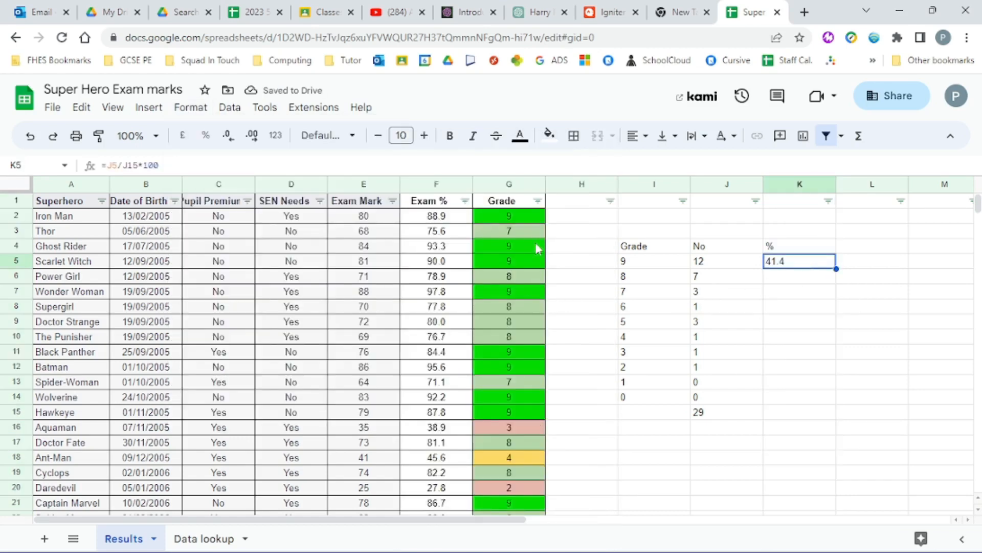
scroll(536, 281, down, 2)
scroll(536, 286, up, 2)
key(ctrl+c)
key(Down)
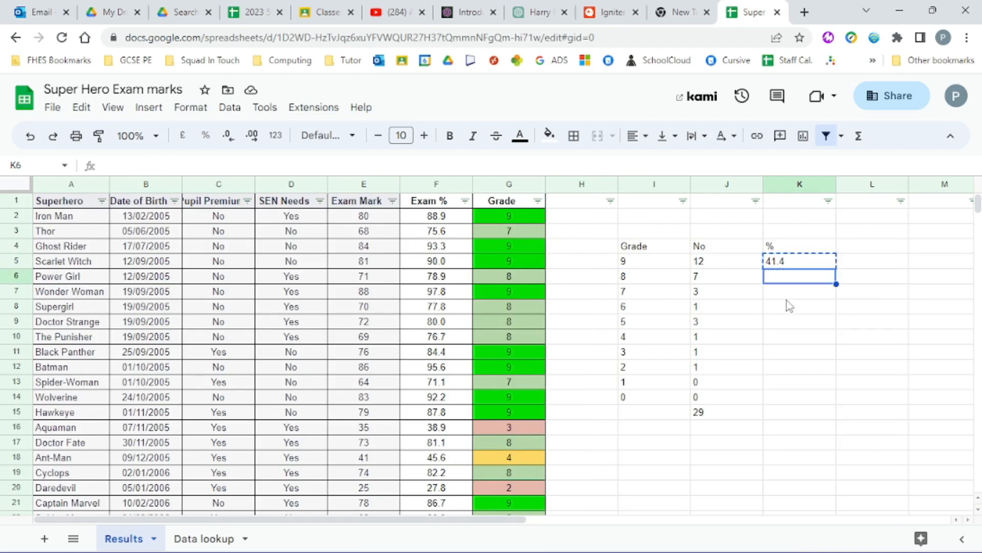
key(ctrl+v)
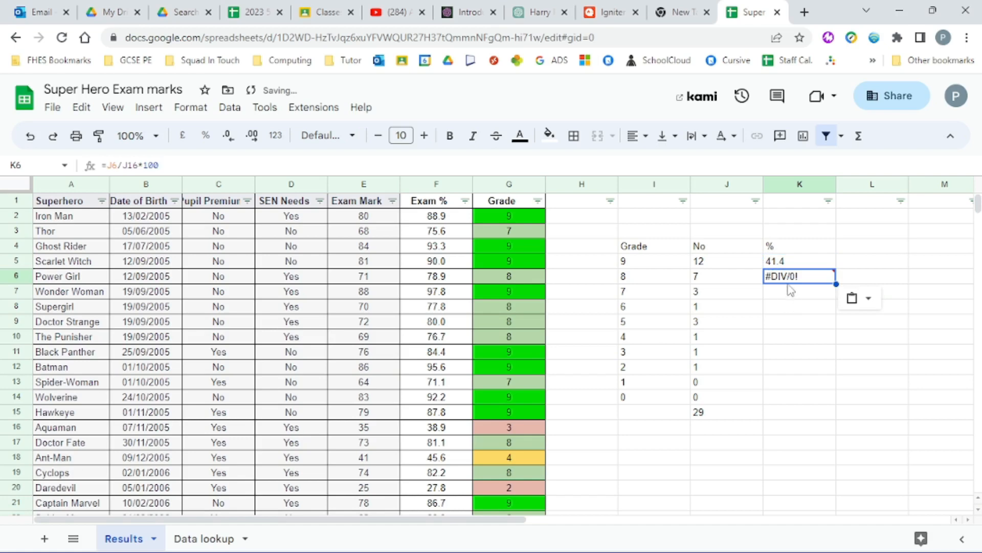
Examine the percentage formula in K6 and the cells it refers to, J6 and J16, to trace the division error
mouse_move(795, 285)
click(710, 281)
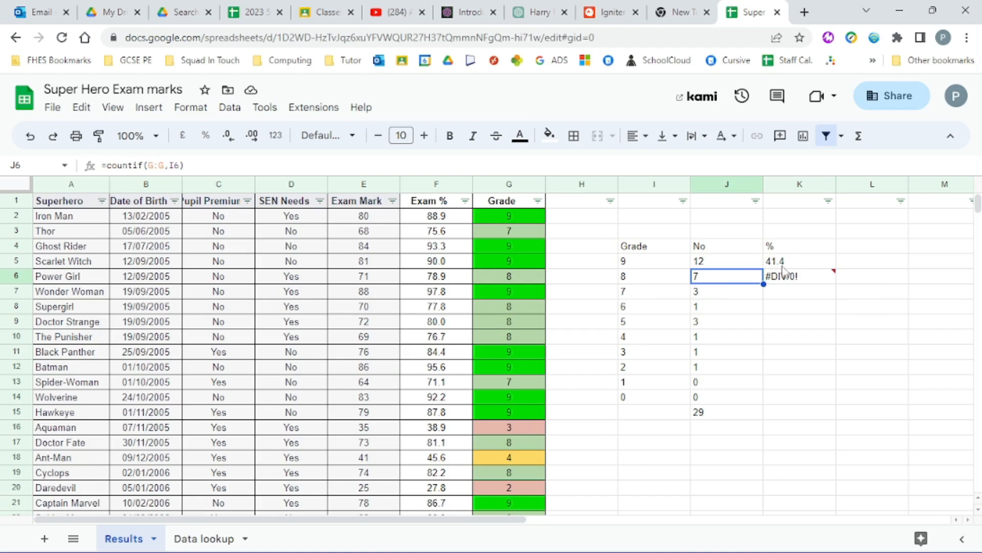
click(802, 276)
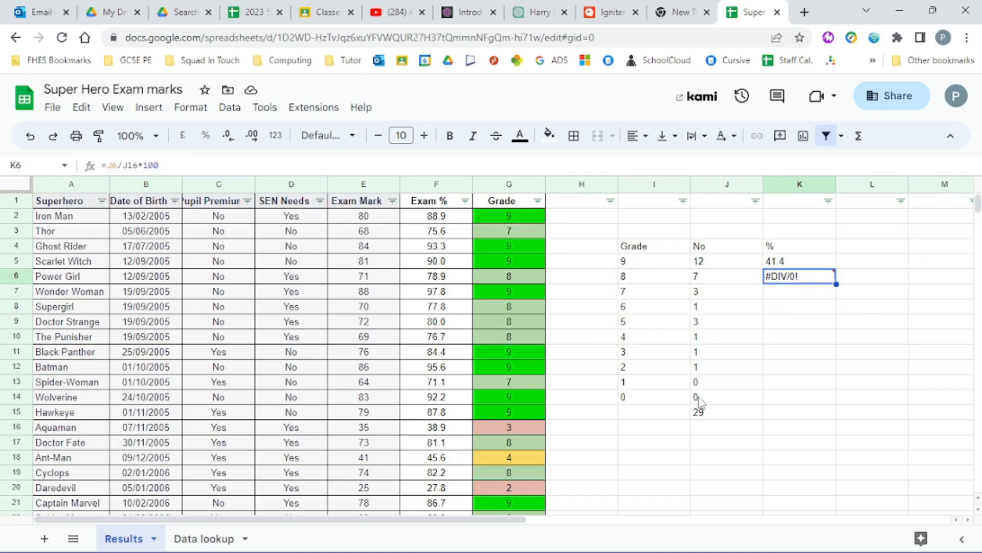
click(702, 416)
click(701, 432)
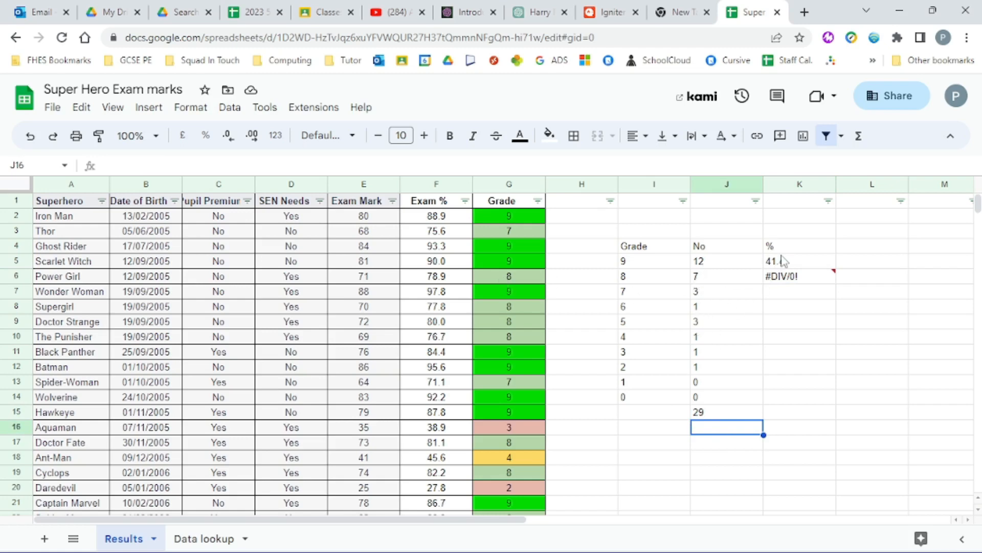
mouse_move(794, 276)
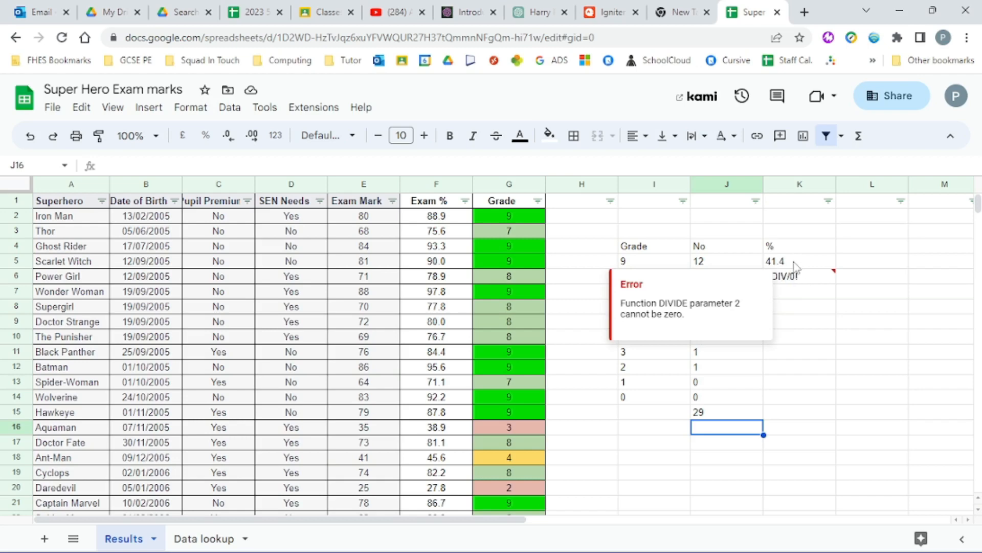
click(809, 337)
click(732, 282)
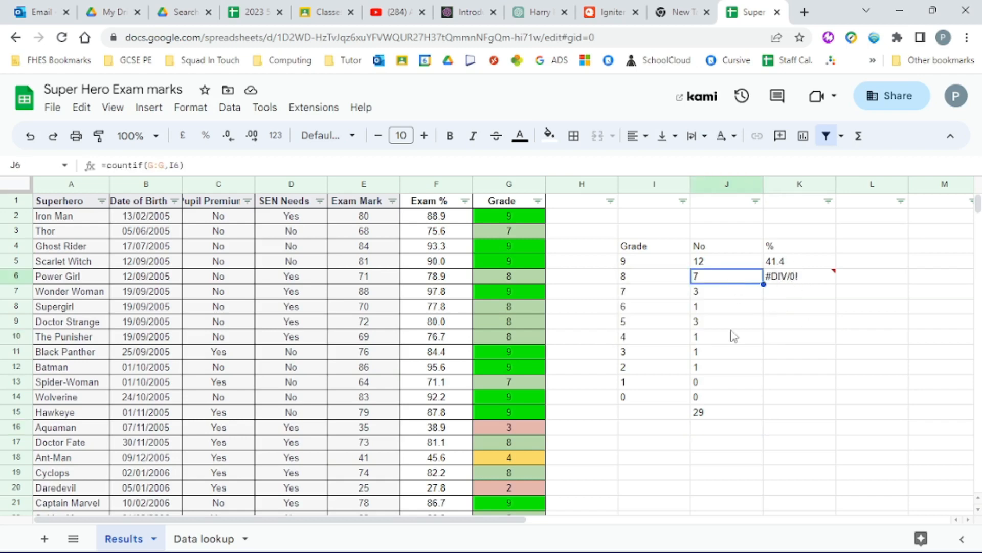
click(710, 428)
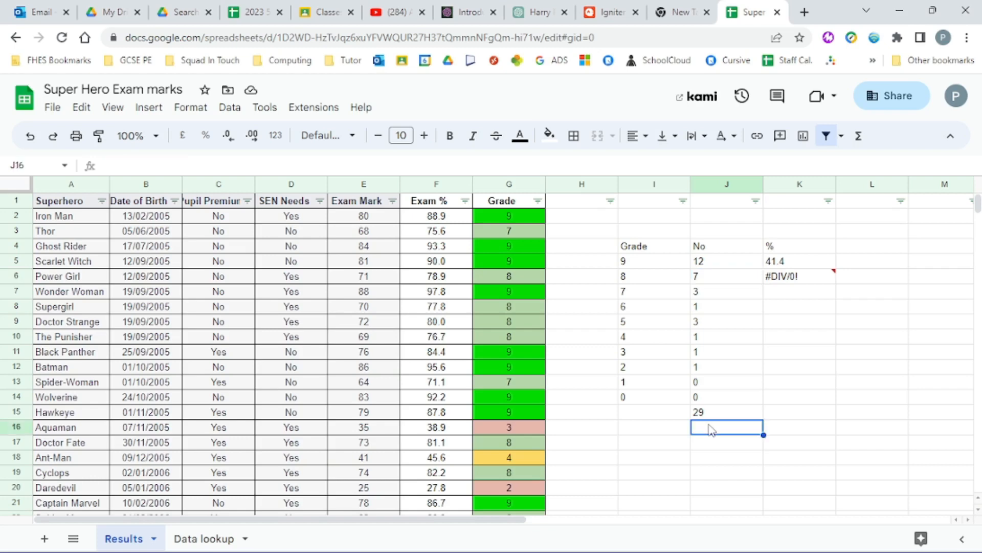
Make the total reference absolute in the grade 9 percentage formula in K5, so it reads =J5/$J$15*100
click(772, 263)
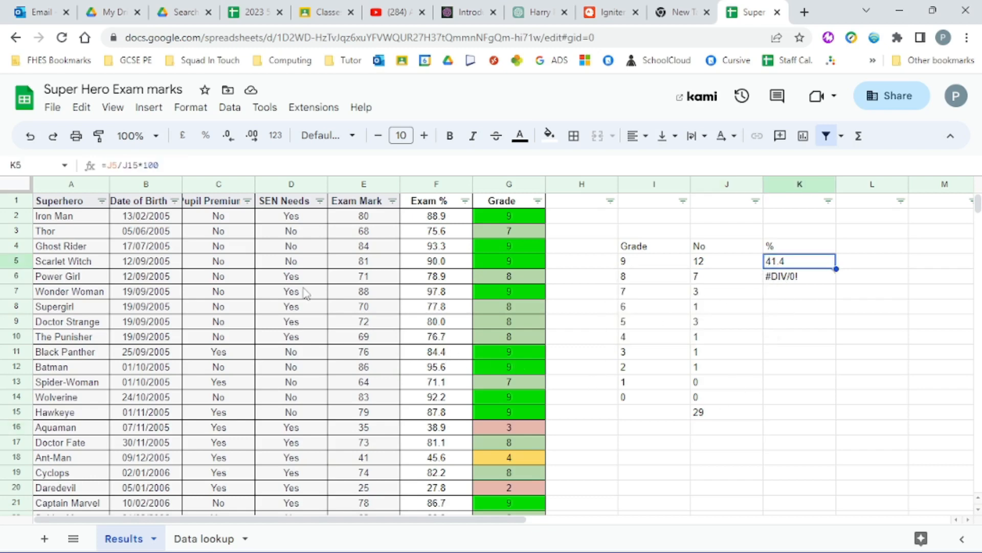
click(121, 165)
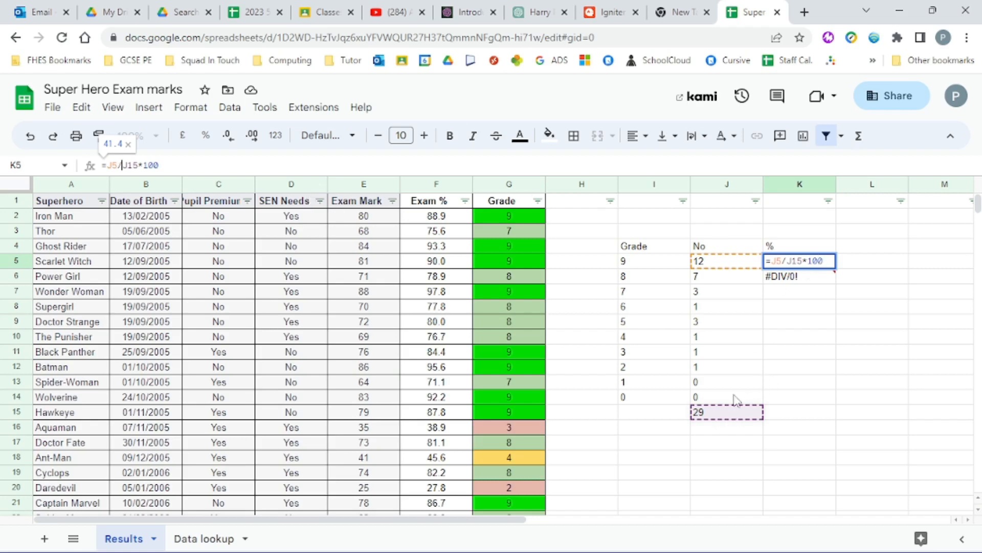
text($J)
text($)
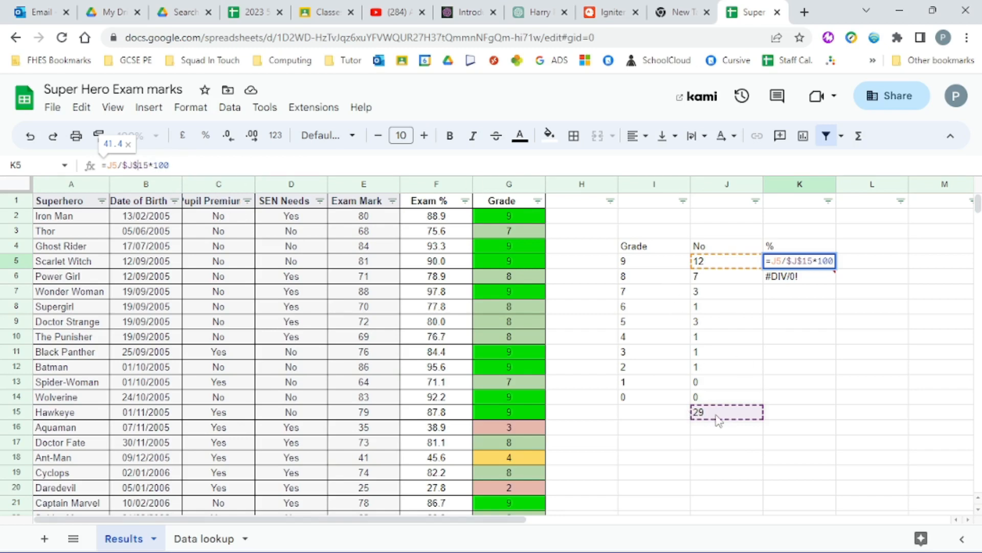
key(Return)
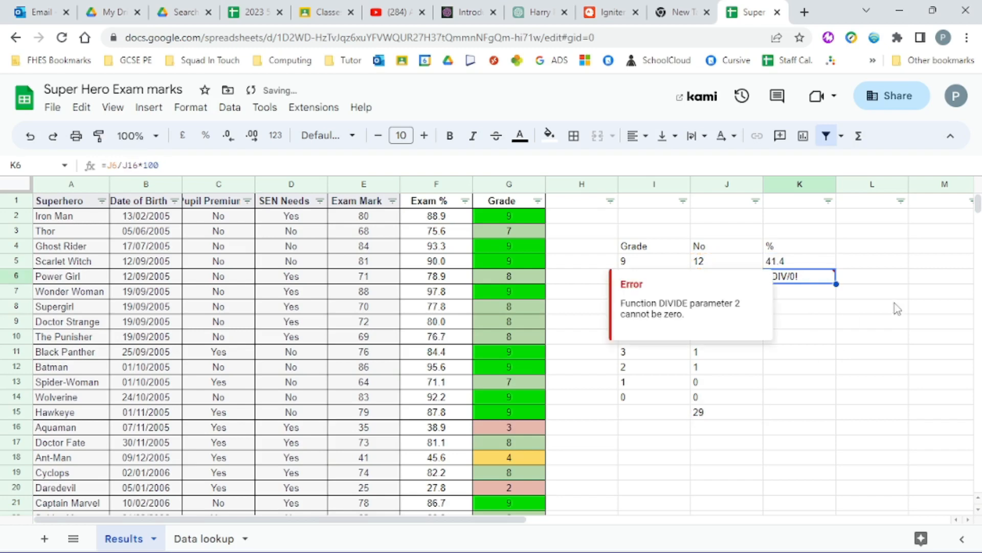
Copy the corrected percentage formula from K5 down through K14 for all the grades
click(795, 261)
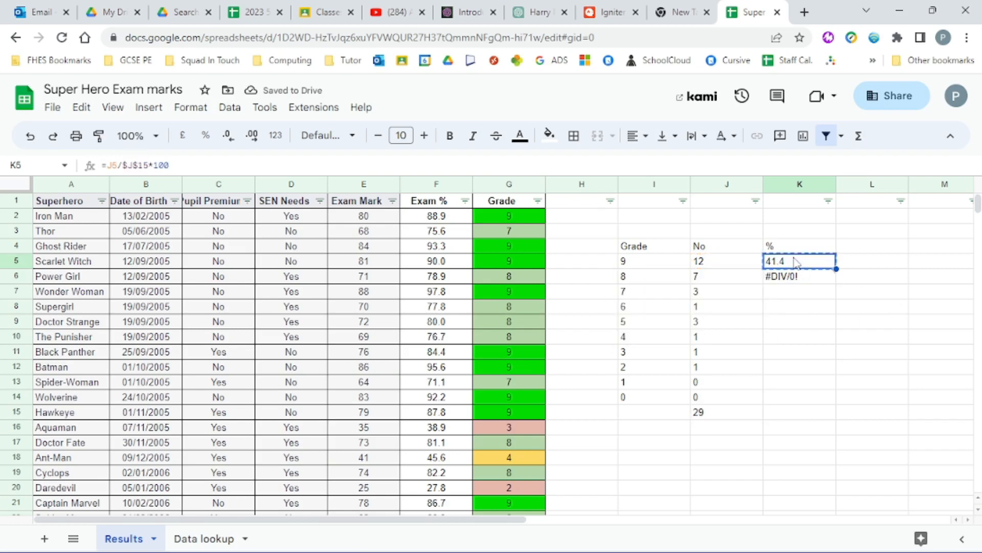
key(shift+Down)
key(shift+Down)
key(shift+Down)
key(shift+Down)
key(shift+Down)
key(shift+Down)
key(shift+Down)
key(shift+Down)
key(shift+Down)
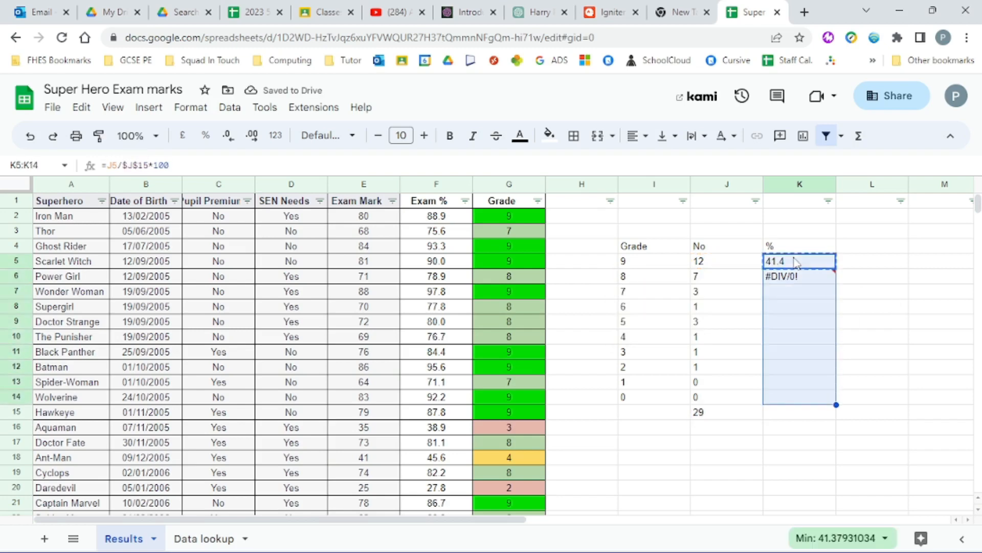
key(ctrl+v)
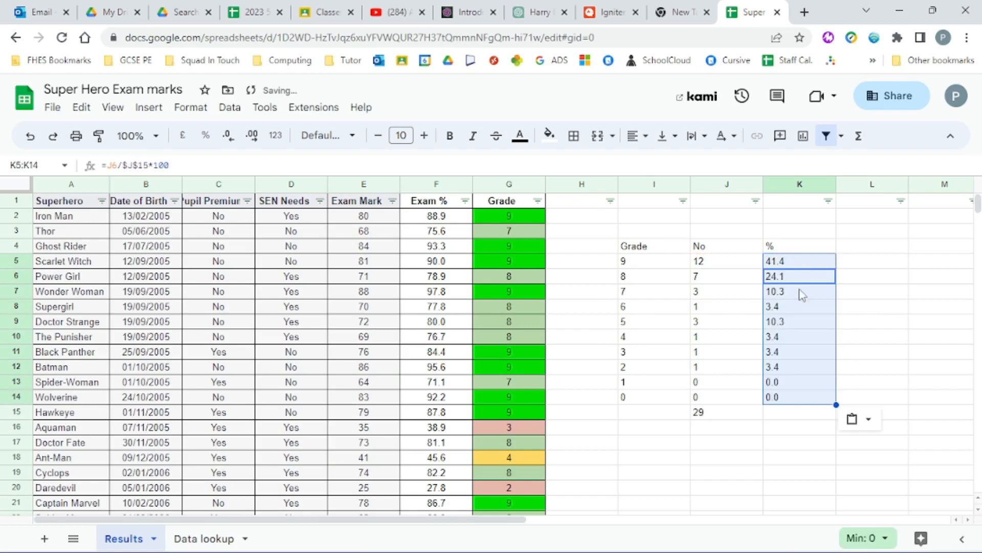
Total the grade percentages in K15 with a SUM of K5 to K14
click(788, 415)
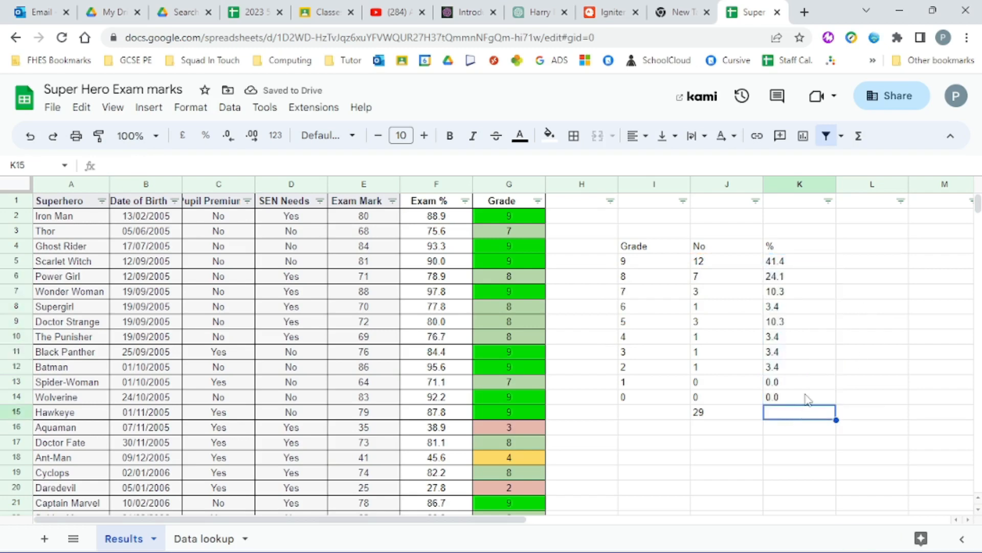
text(=sum()
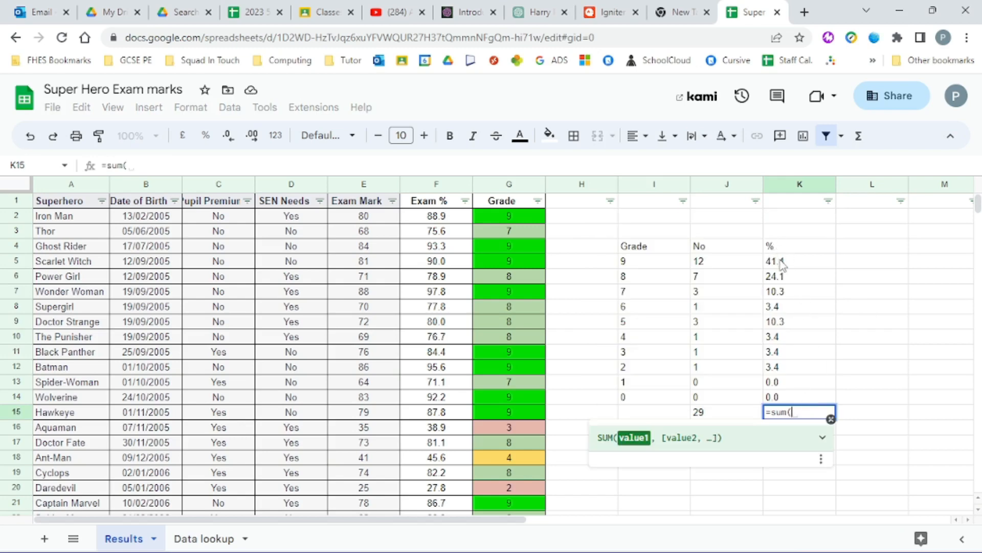
drag(783, 266, 809, 400)
key(Return)
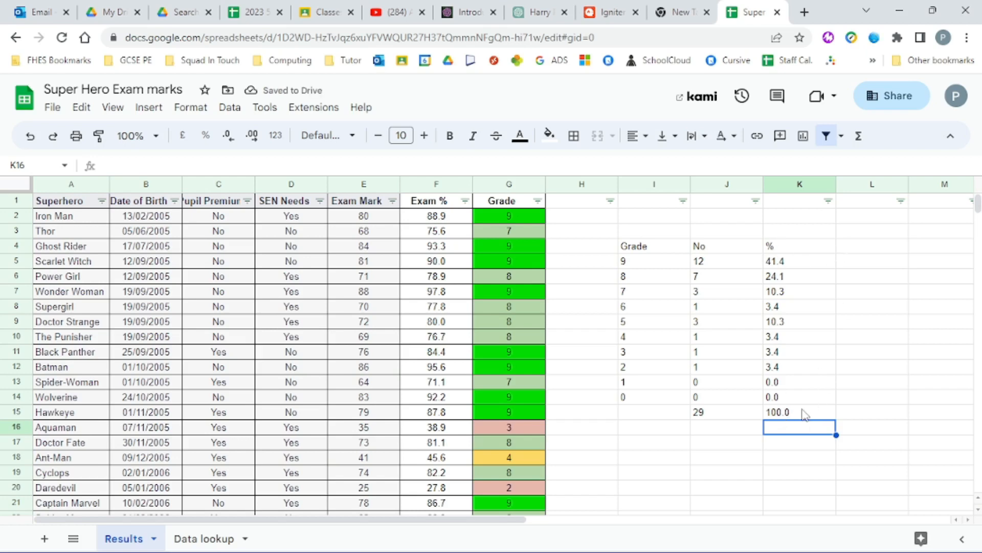
Make the grade 4 row of the summary table bold across I10:M10
click(864, 248)
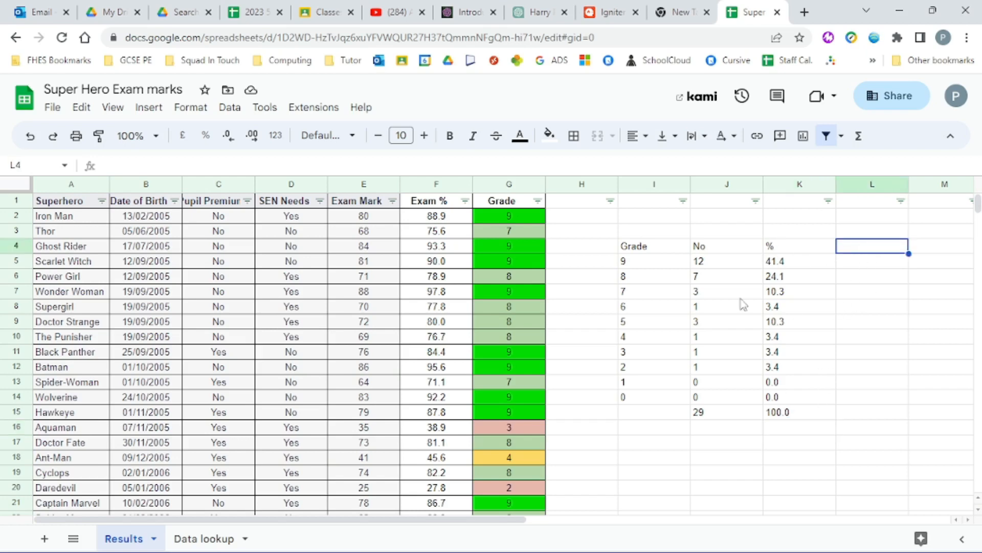
drag(630, 341, 923, 339)
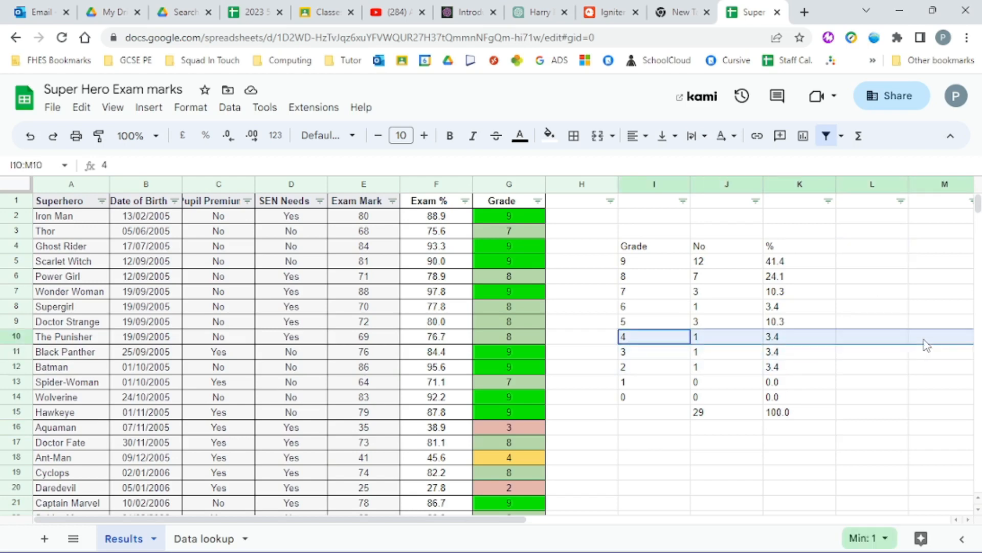
key(ctrl+b)
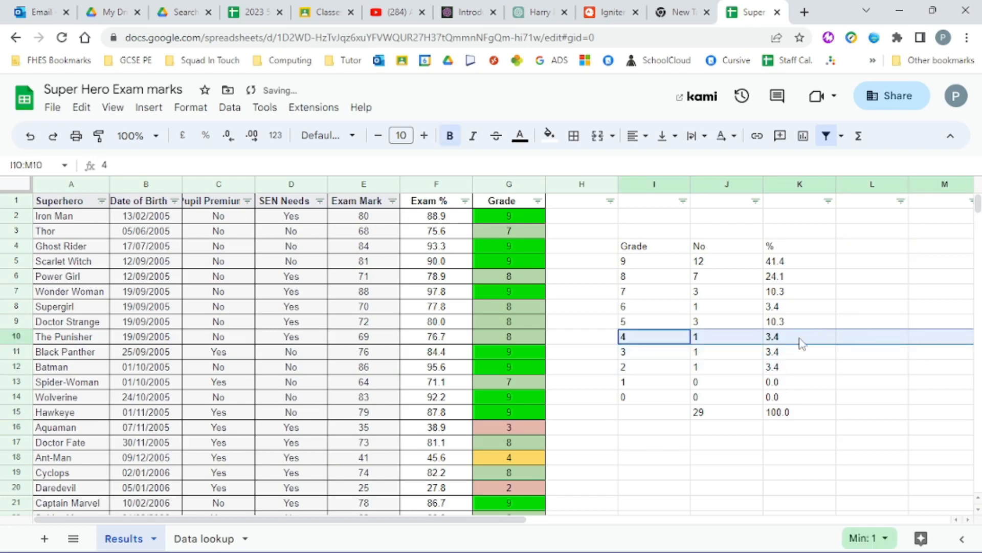
click(852, 342)
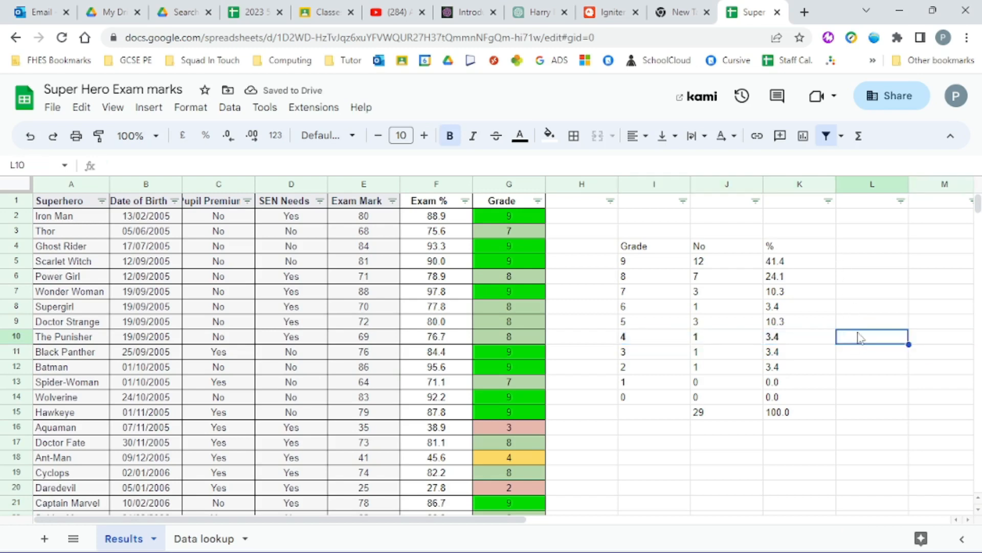
click(845, 265)
text(=)
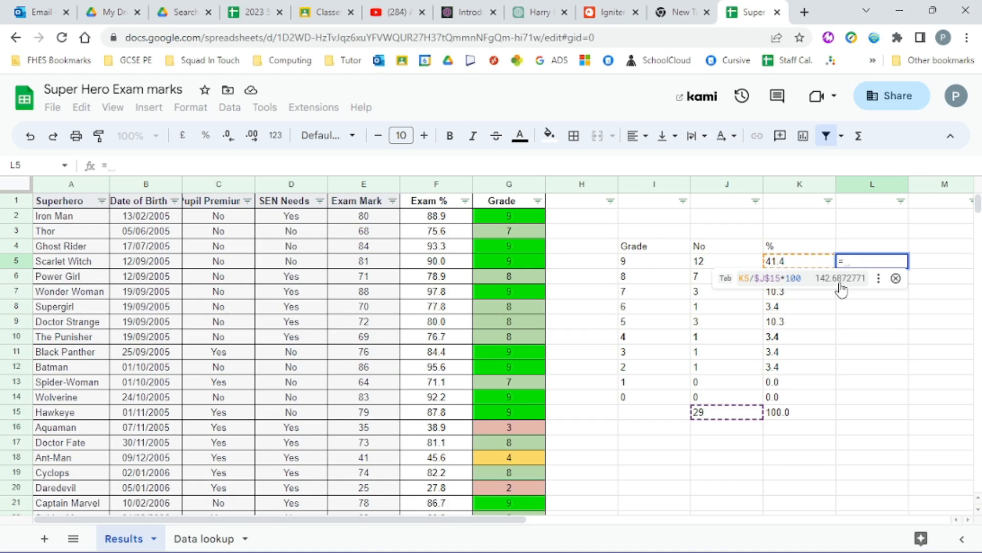
click(856, 251)
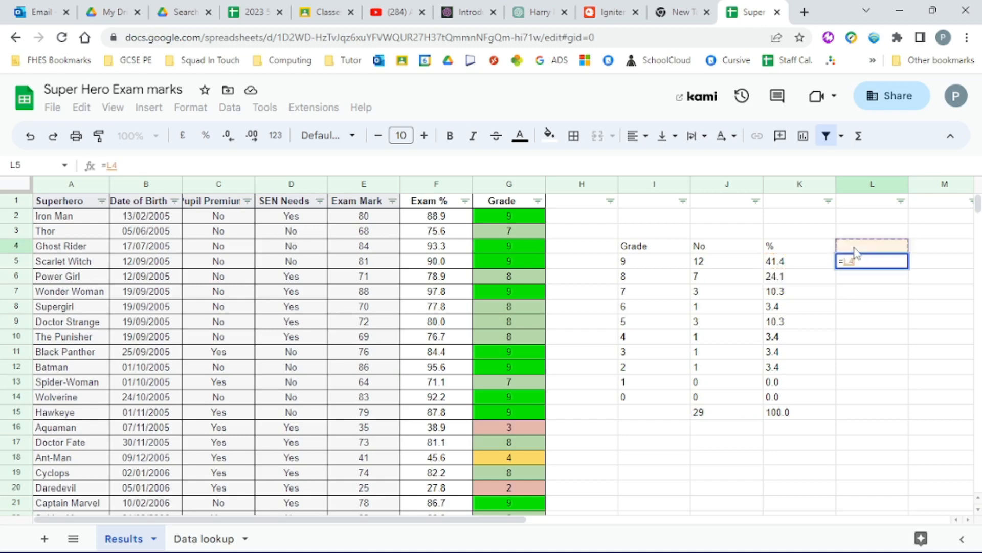
text(%)
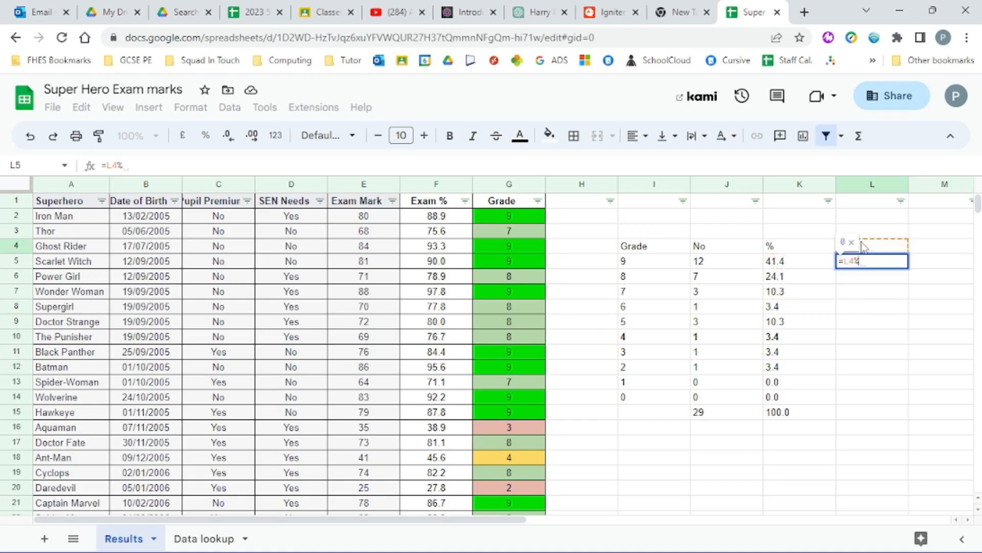
text( ot ;eos)
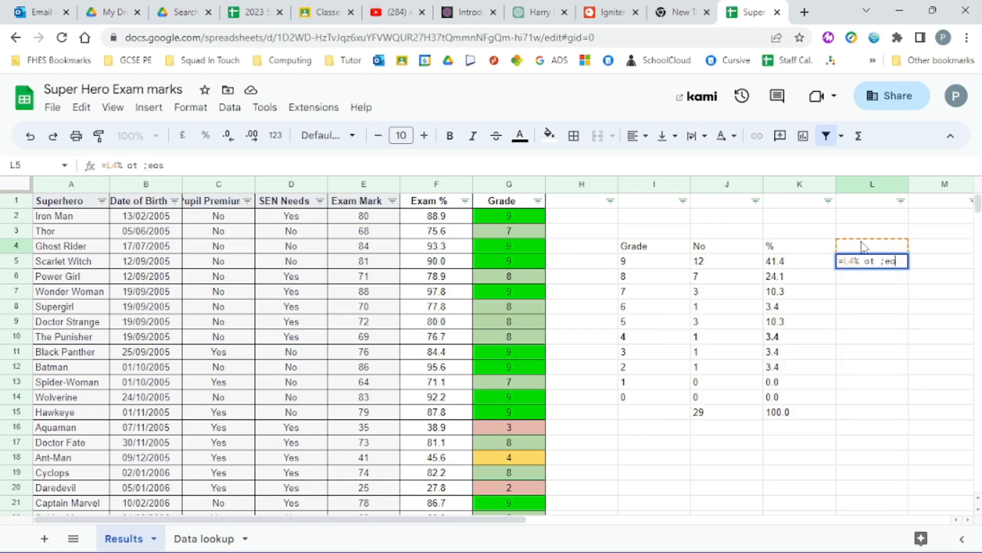
key(BackSpace)
key(BackSpace)
key(BackSpace)
key(BackSpace)
key(BackSpace)
key(BackSpace)
key(BackSpace)
key(BackSpace)
key(BackSpace)
key(BackSpace)
key(BackSpace)
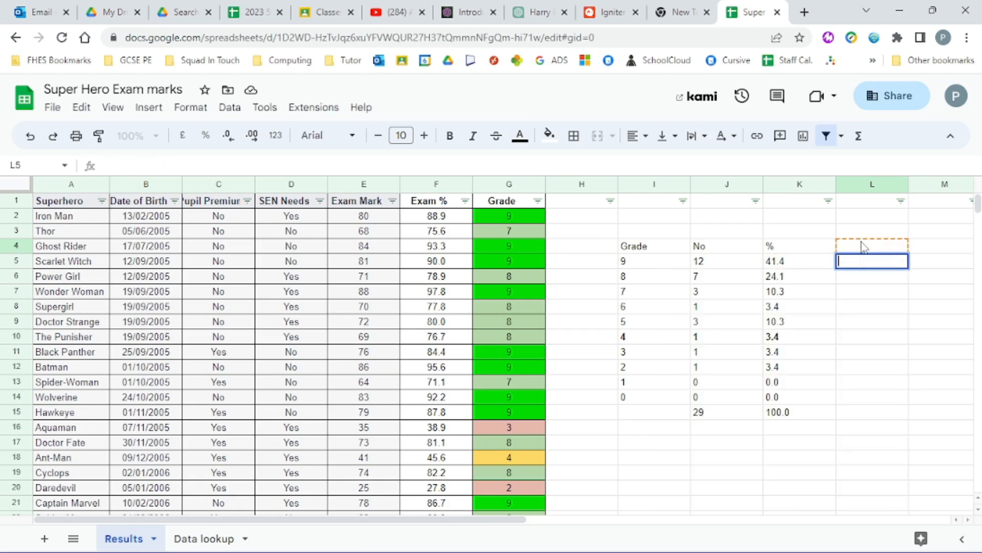
Add the column heading "% at least" in L4 of the summary table
click(880, 251)
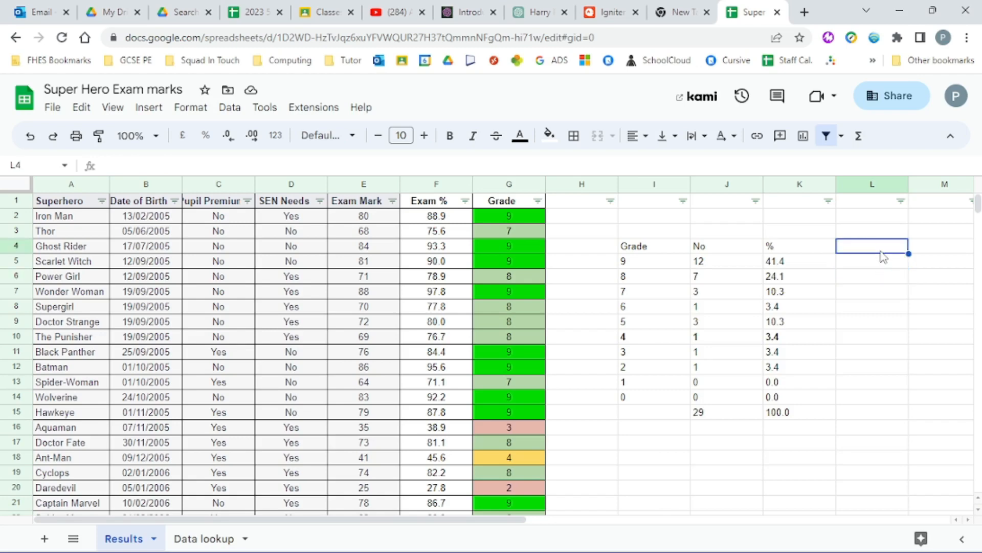
text(% at least)
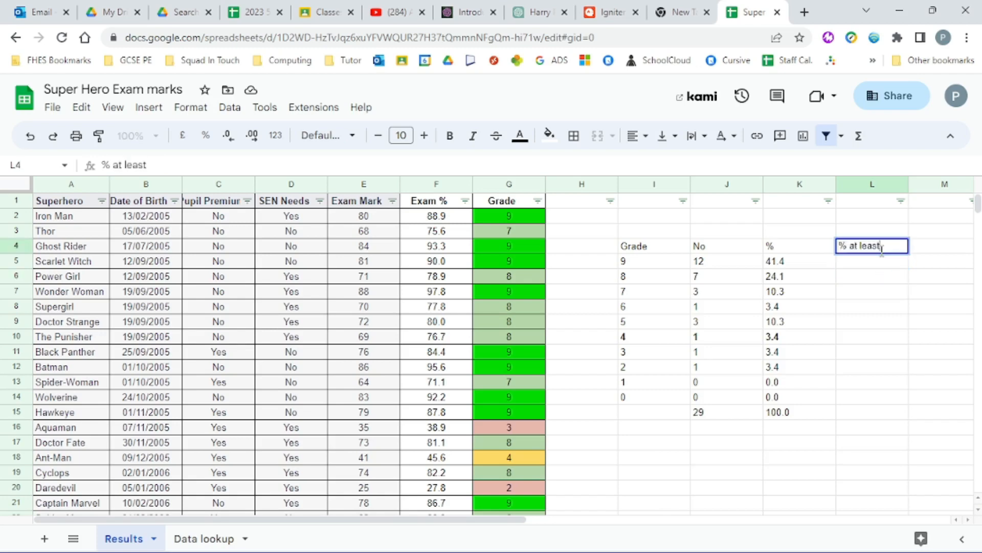
key(Return)
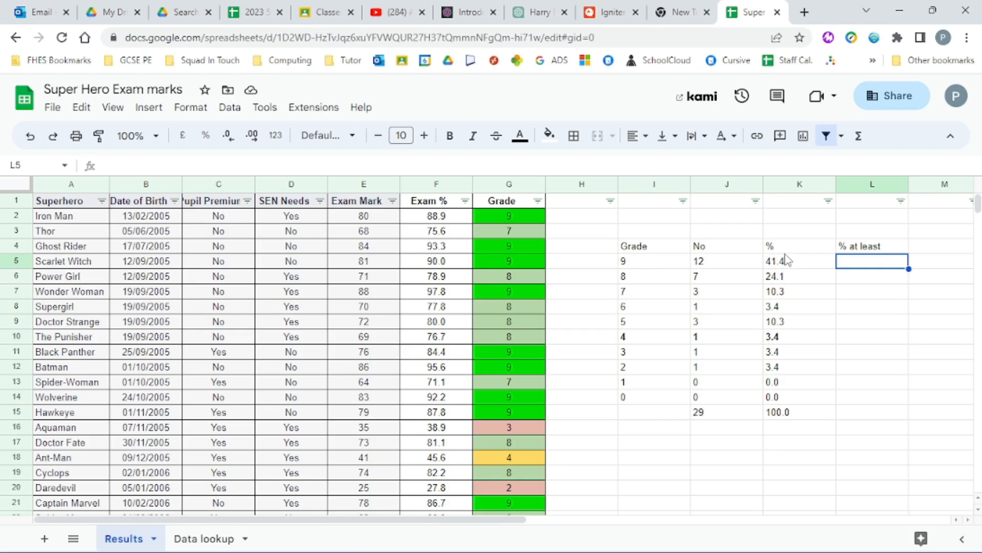
Enter =K5 in L5 as the first cumulative percentage and reject the suggested auto-fill for the remaining rows
text(=)
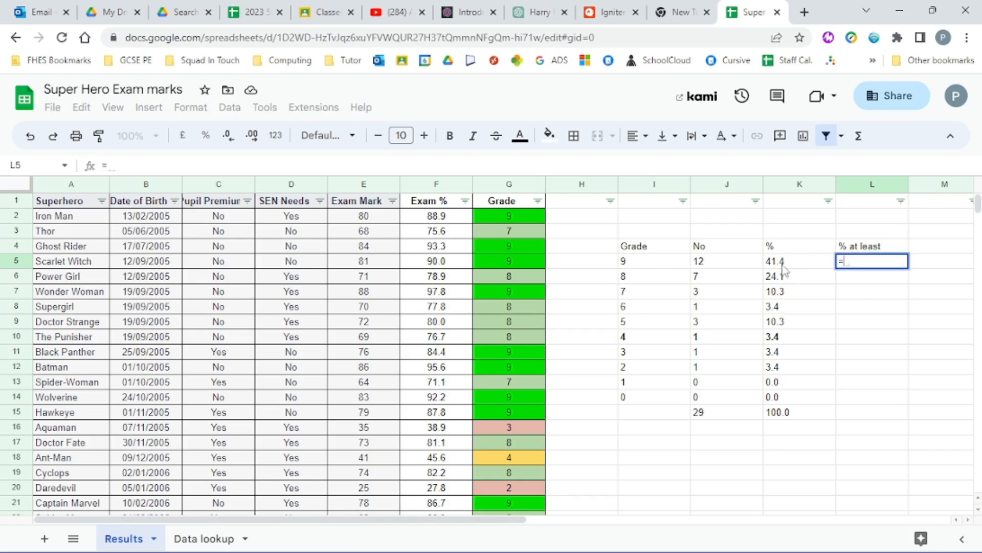
click(785, 269)
key(Return)
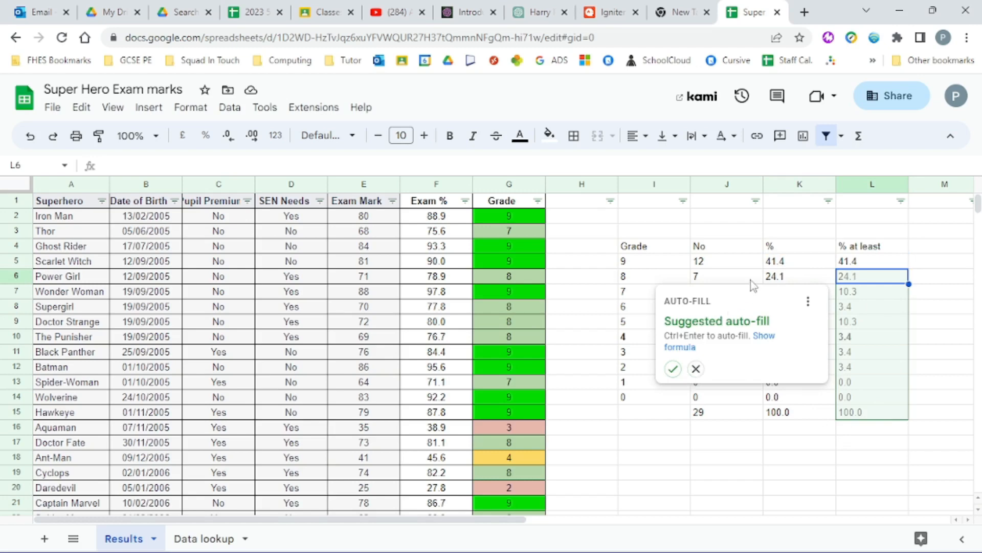
click(696, 368)
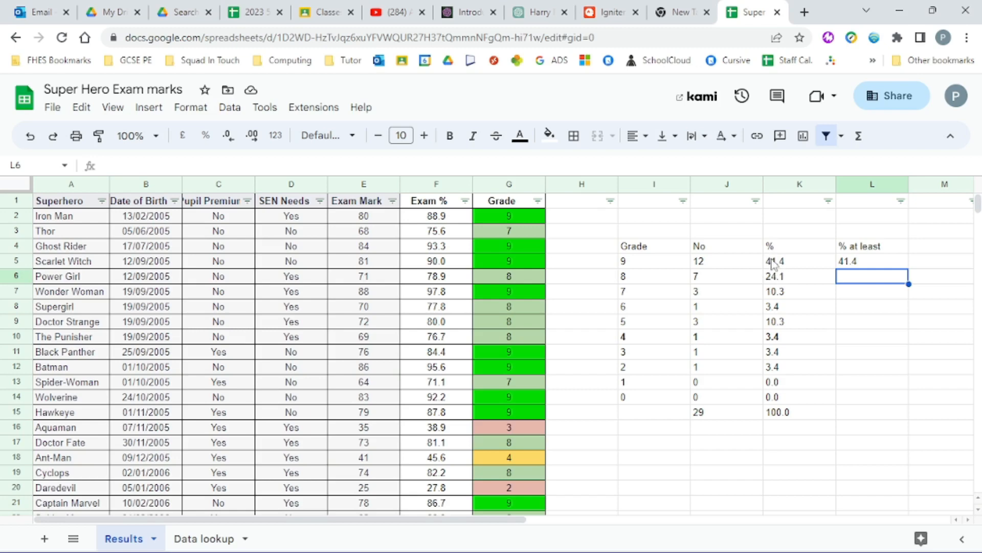
click(861, 262)
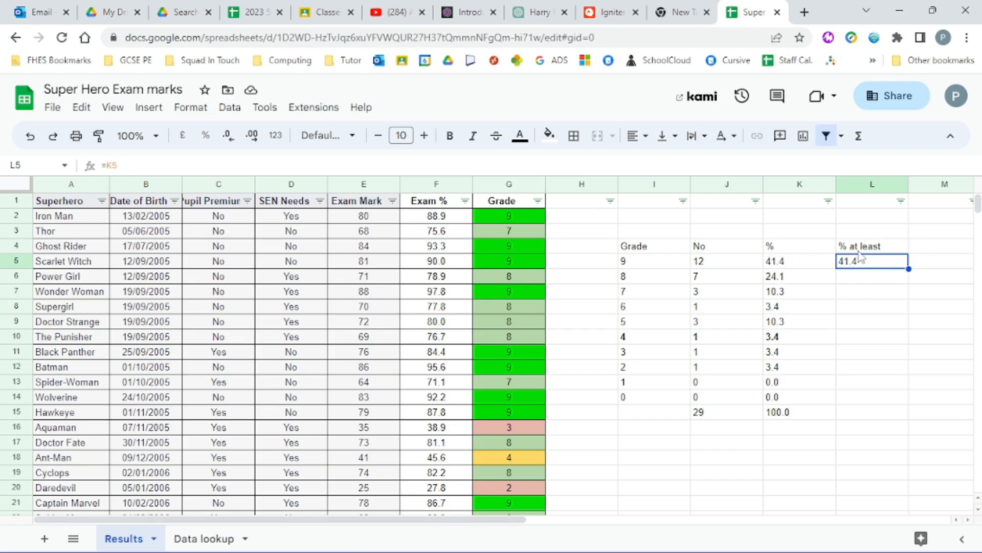
Enter =L5+K6 in L6 as the cumulative percentage for grade 8
key(Down)
text(=)
click(864, 259)
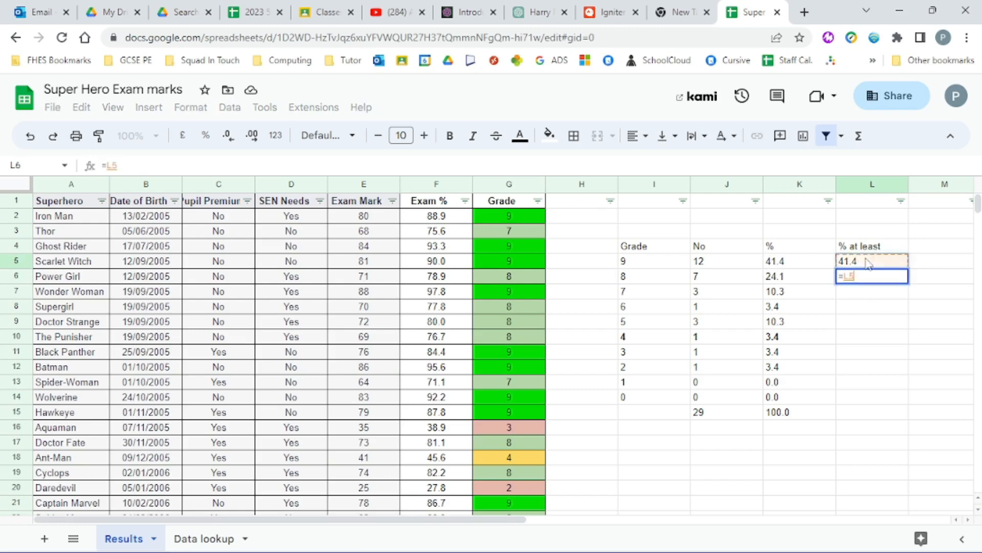
text(+)
click(794, 280)
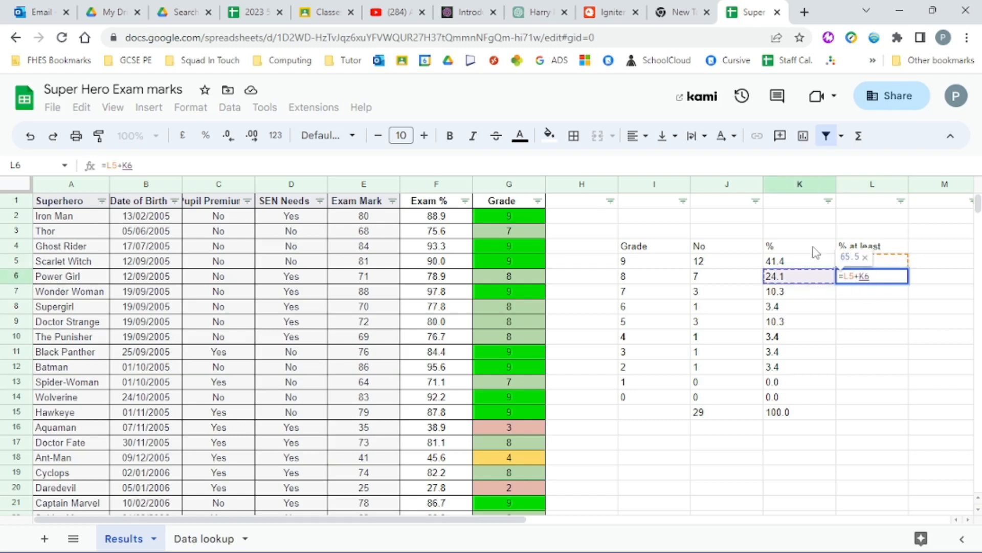
key(Return)
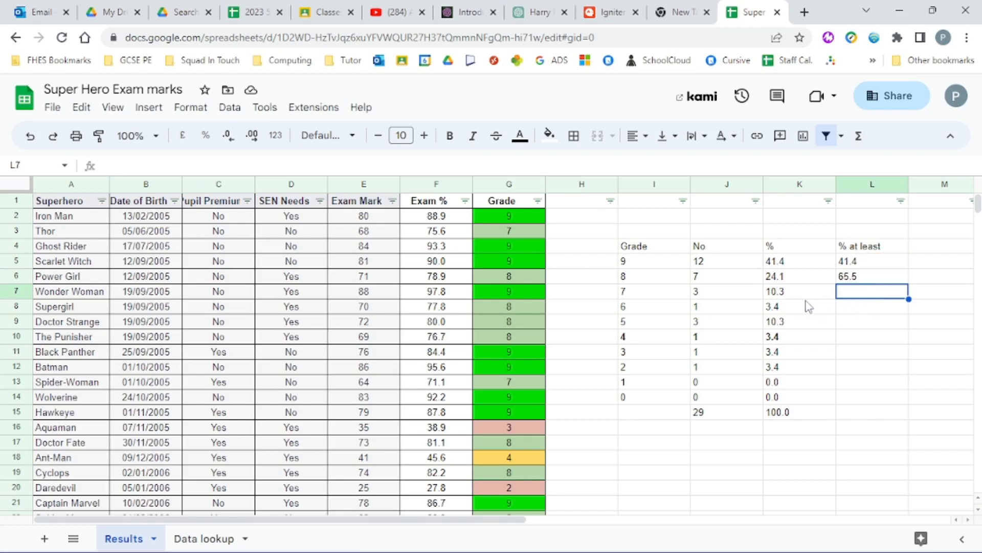
Copy the cumulative formula from L6 down through L14 to fill the remaining "% at least" values
click(856, 286)
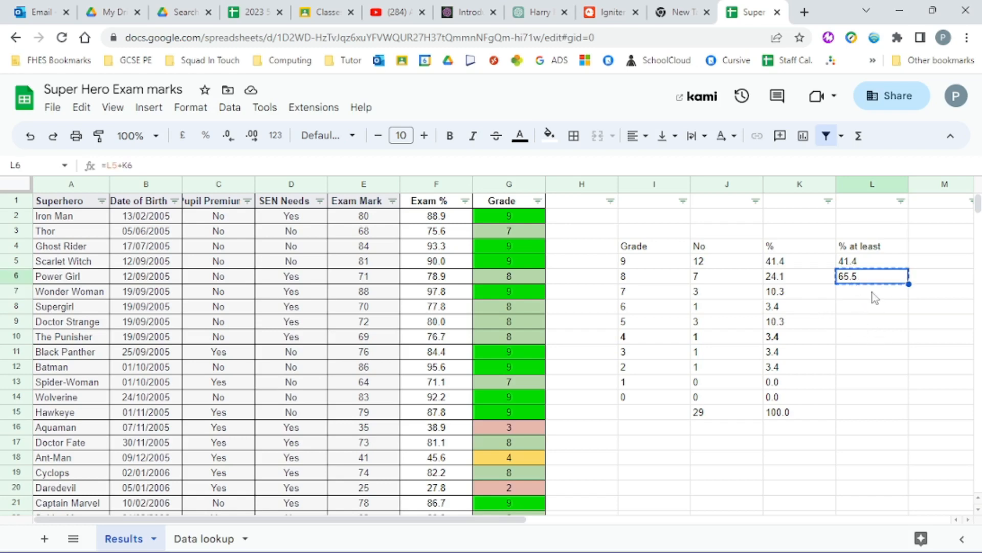
key(shift+Down)
key(shift+Down)
key(shift+Down)
key(shift+Down)
key(shift+Down)
key(shift+Down)
key(shift+Down)
key(shift+Down)
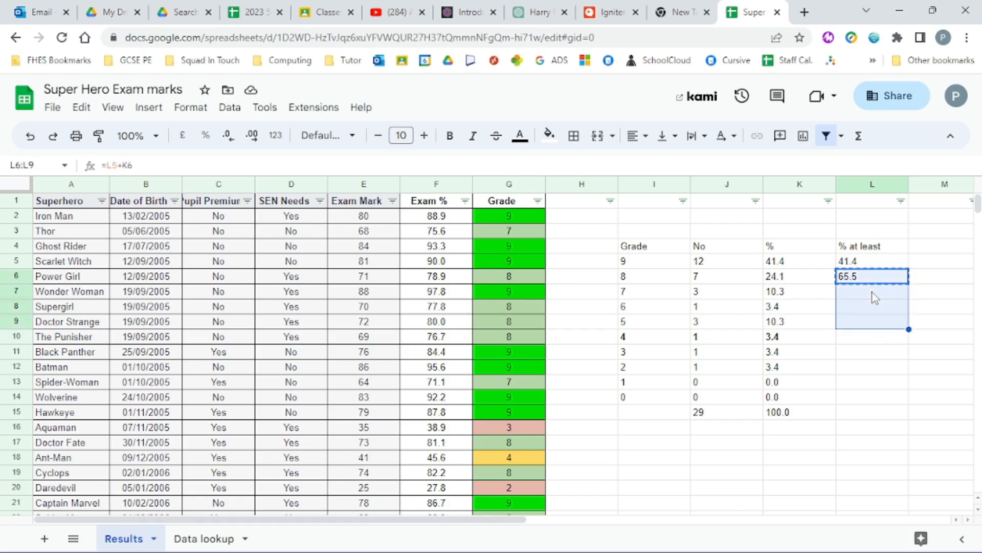
text(75.9 79.3 89.7 93.1 96.6 100.0 100.0 100.0)
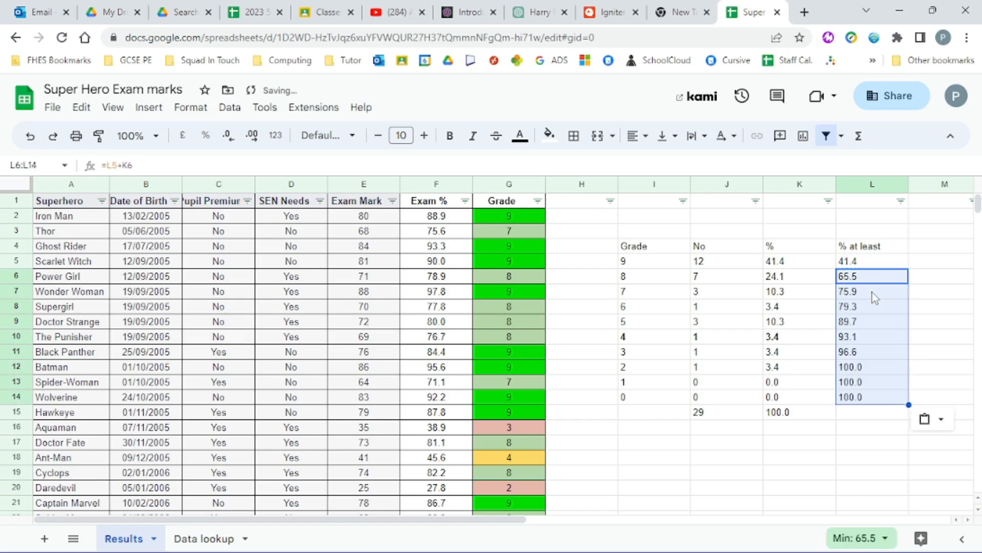
click(875, 400)
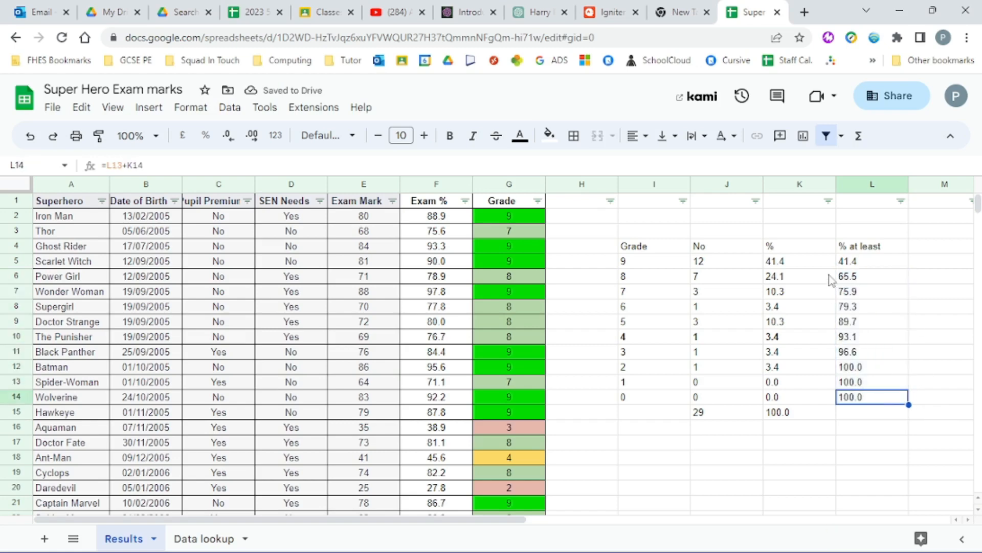
Make the whole grade 4 row of the summary table bold across I10:L10, including its "% at least" value
drag(859, 340, 630, 340)
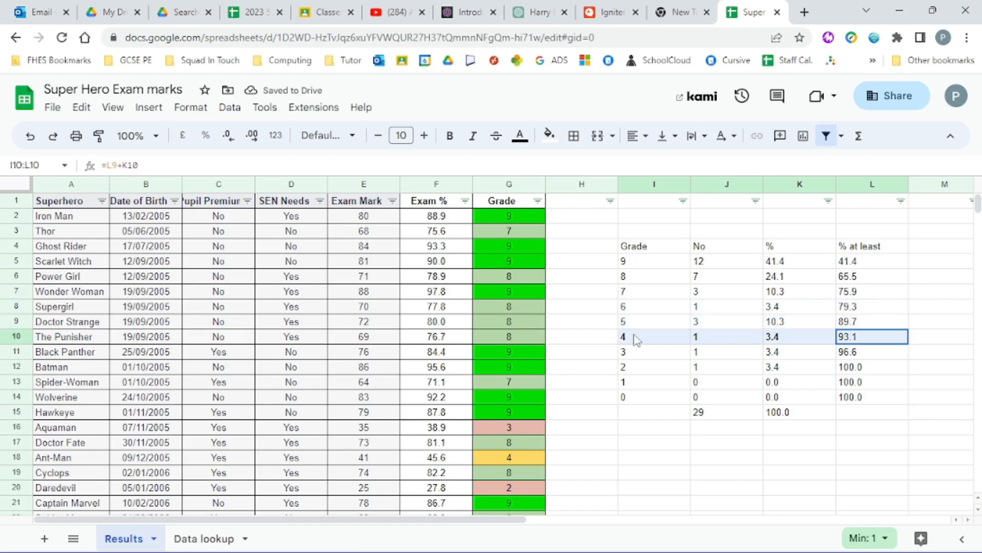
key(ctrl+b)
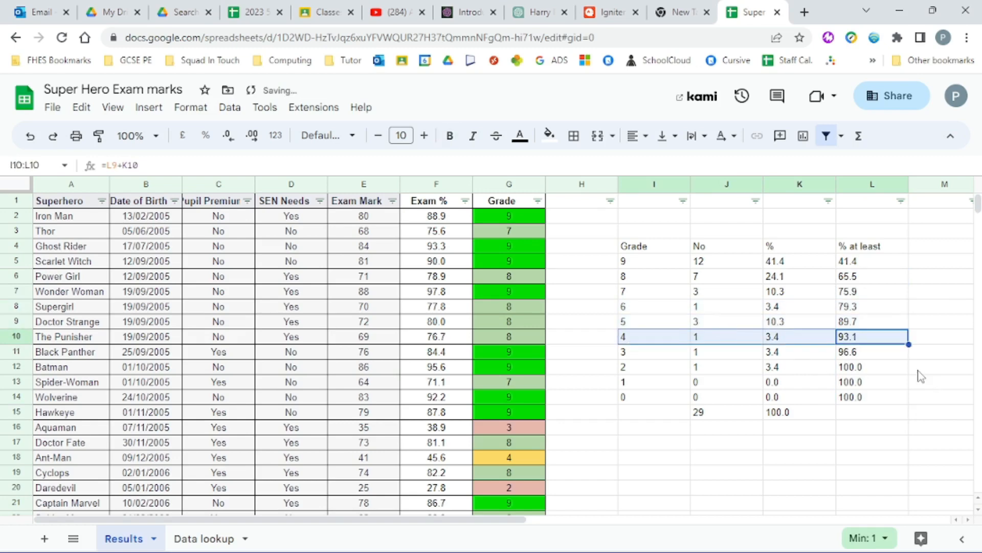
key(Right)
click(872, 342)
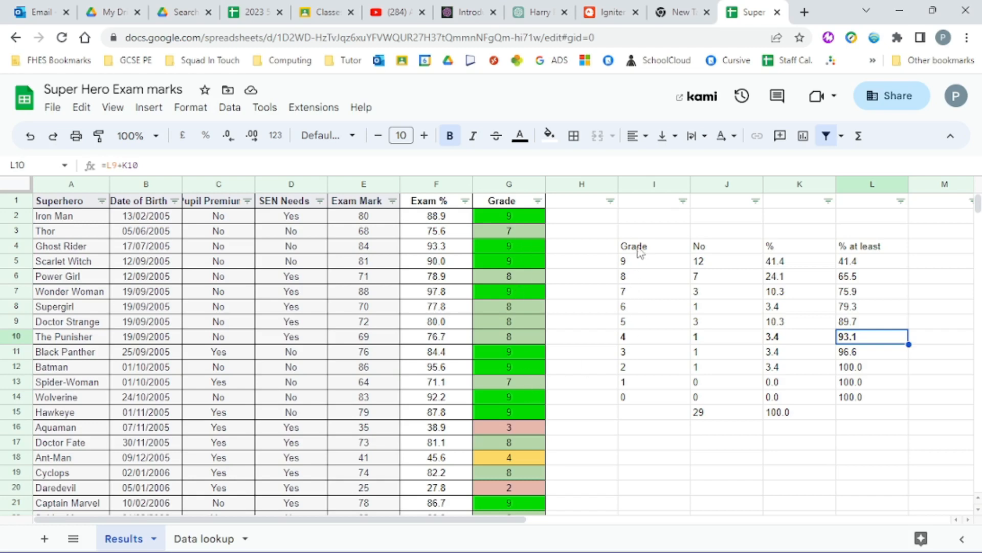
Apply all borders to the summary table range I4:L14
drag(637, 247, 850, 397)
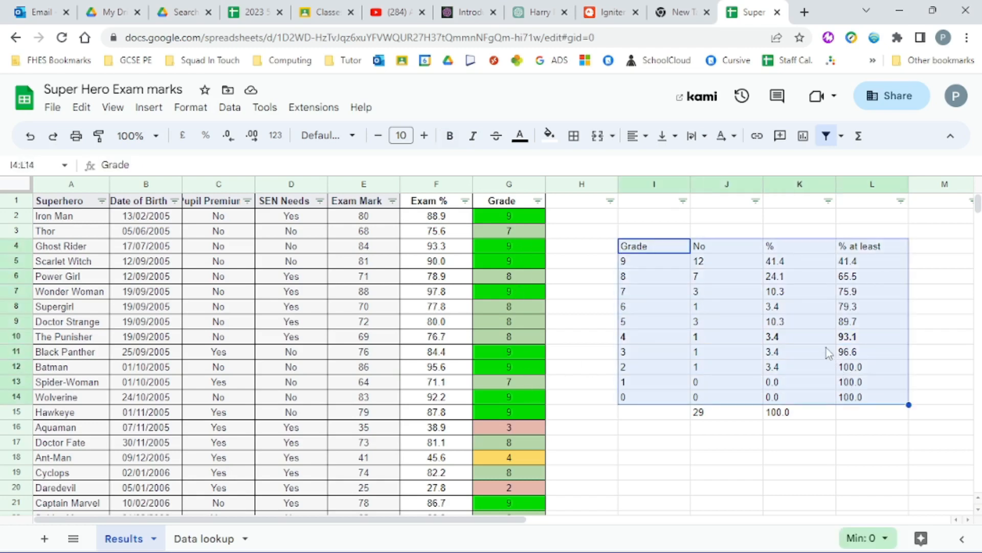
click(574, 136)
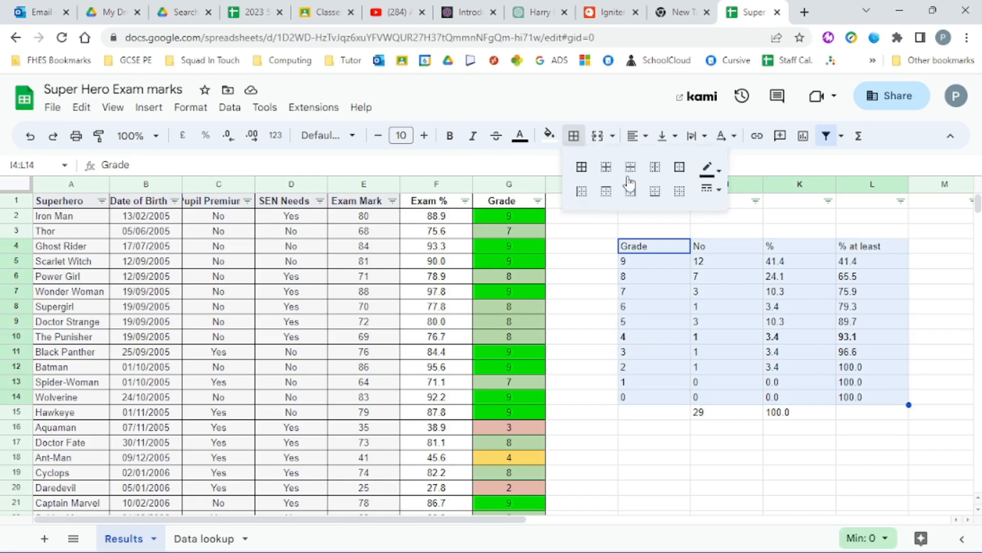
click(581, 167)
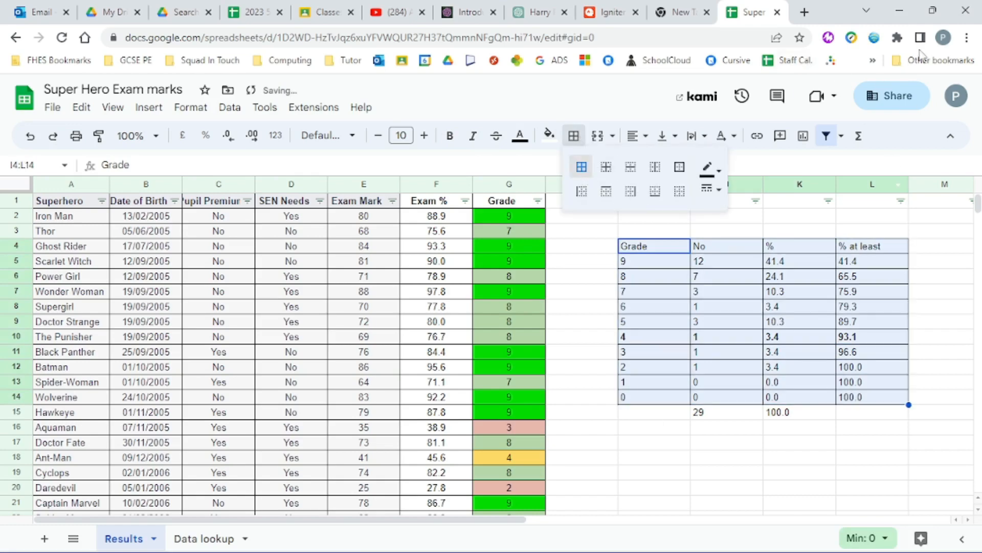